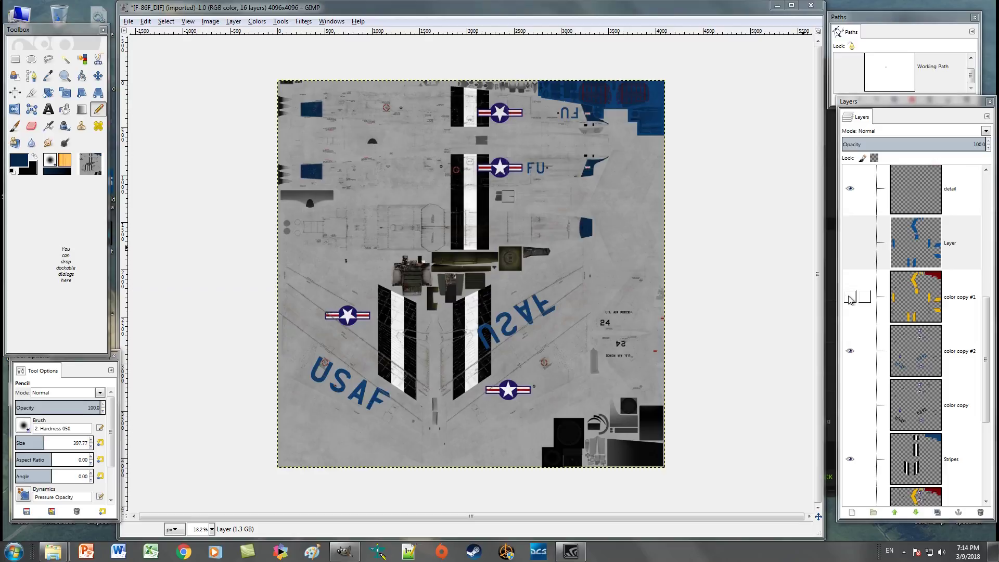
- Show the color copy #1 layer and fuzzy-select its two yellow tail bands and four yellow wing bands together
click(850, 297)
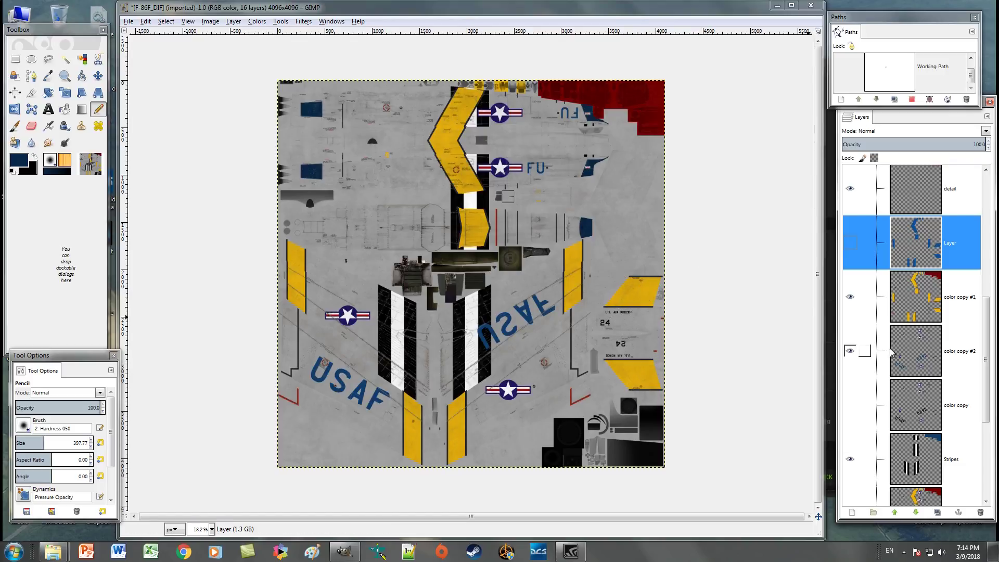
click(957, 301)
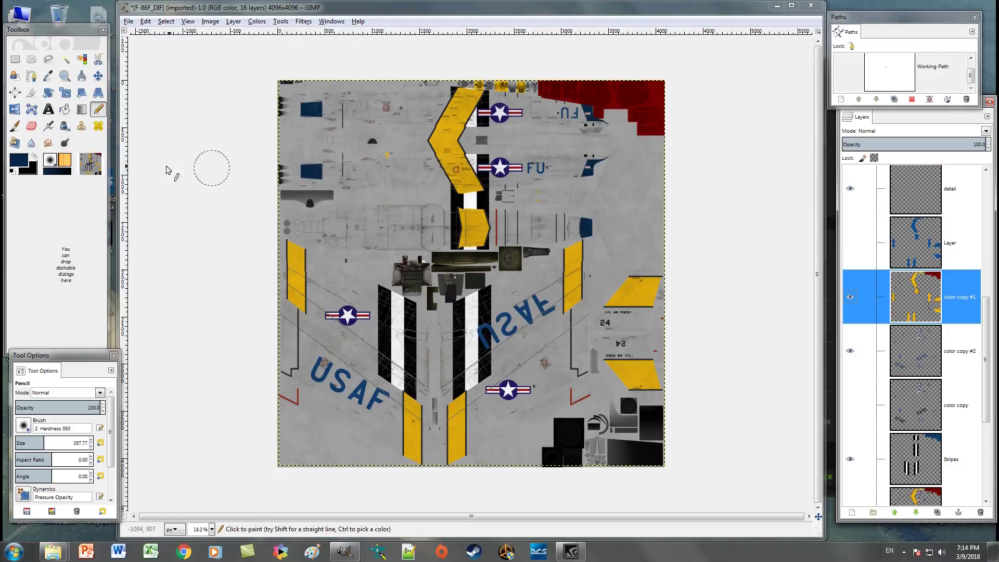
click(65, 59)
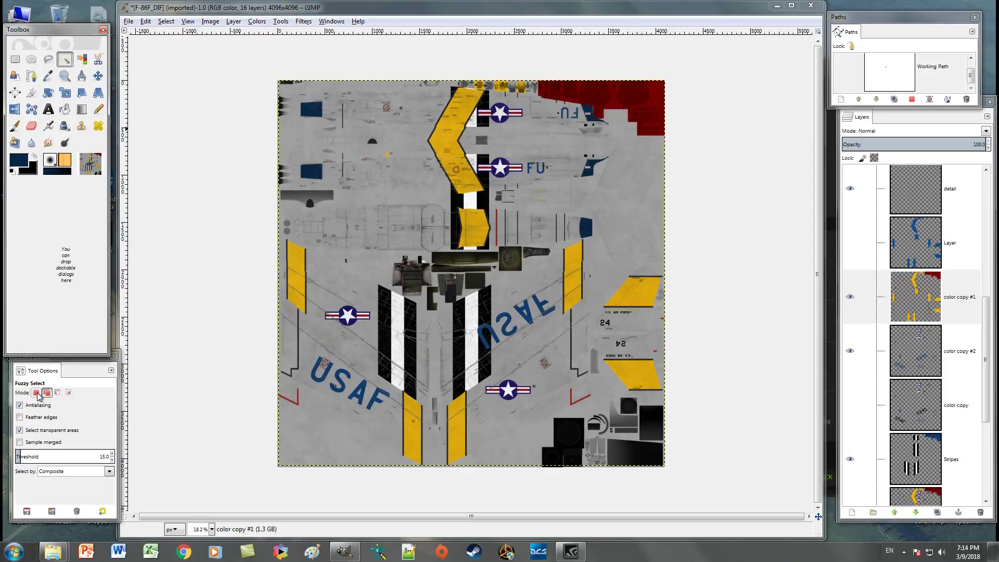
click(644, 300)
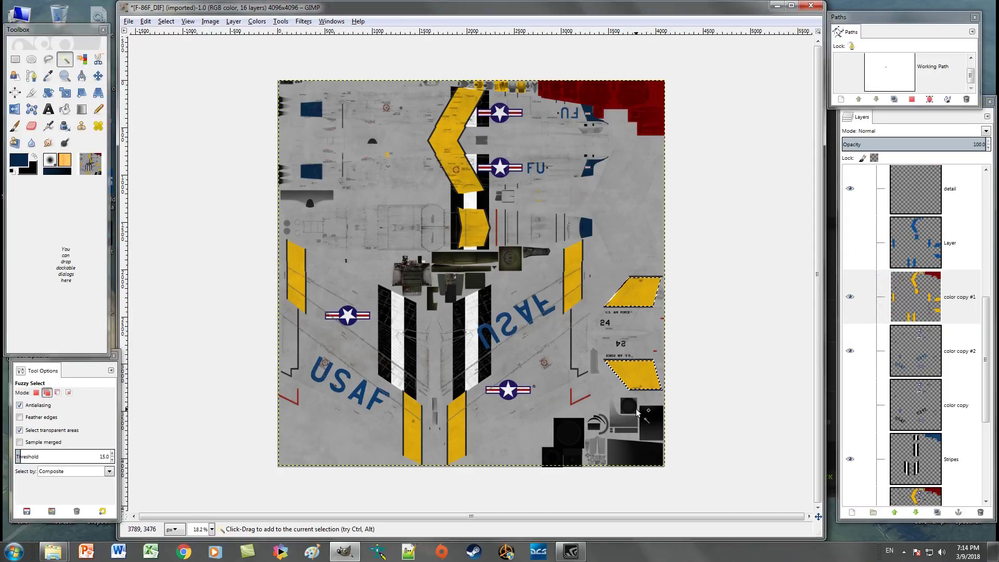
click(448, 441)
click(421, 442)
click(579, 281)
click(298, 279)
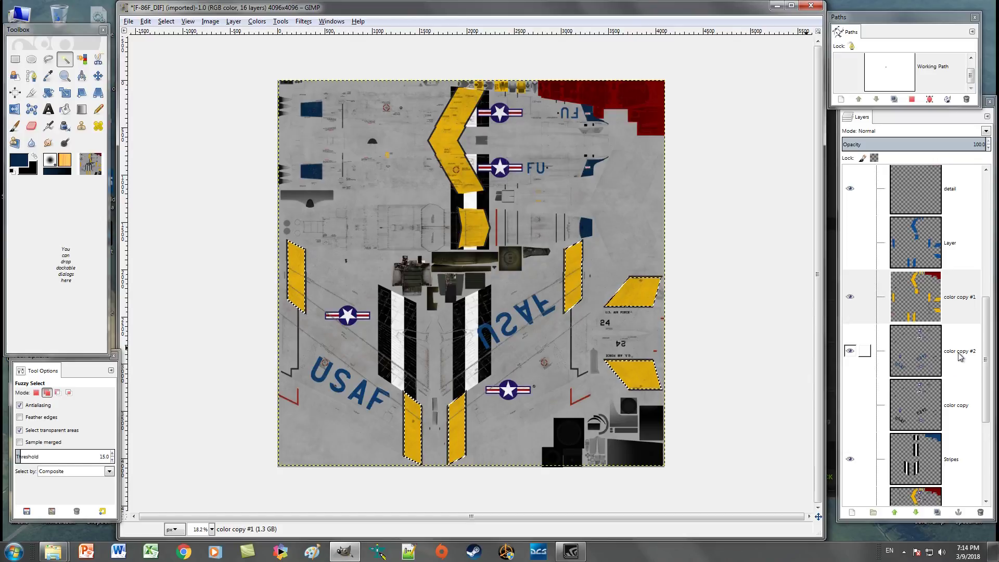
- On the Stripes layer, paint the selected wing and tail bands with the Pencil in a brighter blue from the colour history
click(963, 459)
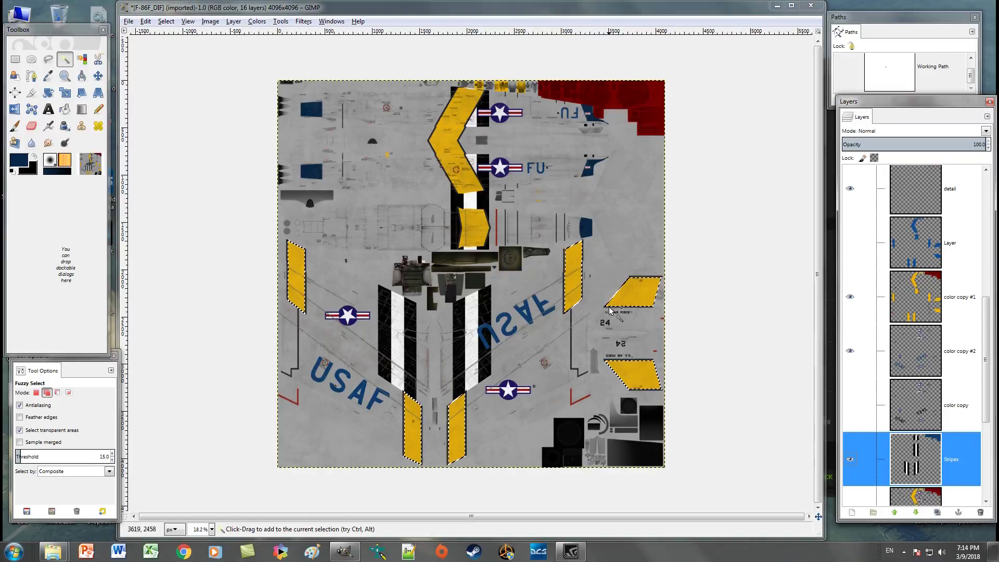
click(20, 161)
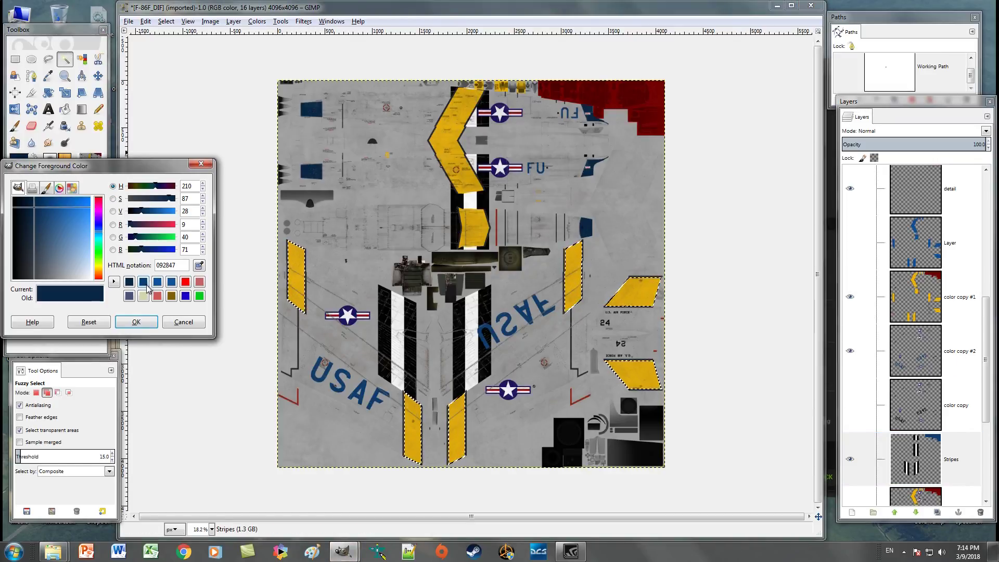
click(143, 282)
click(136, 321)
click(98, 109)
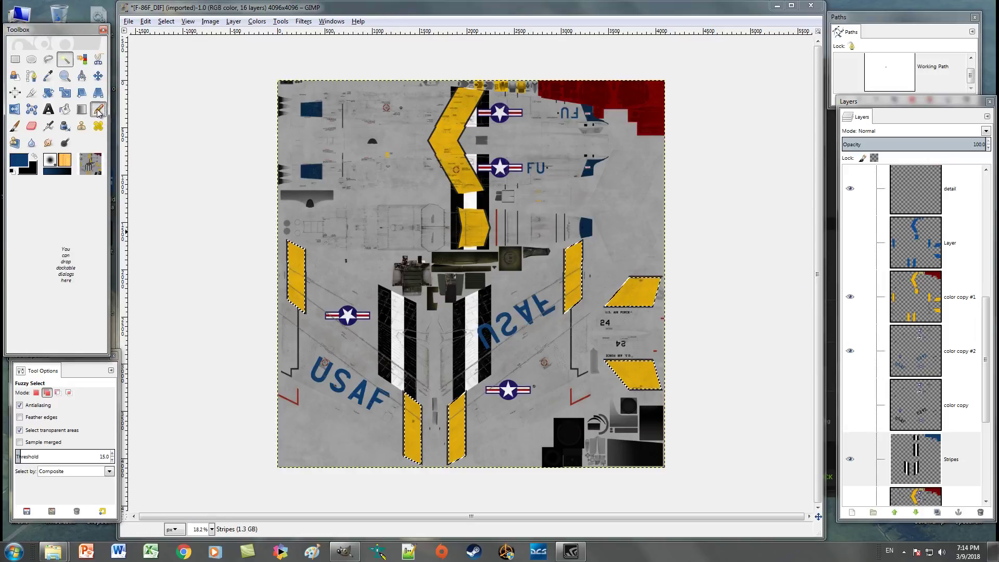
mouse_move(320, 292)
mouse_down()
mouse_move(298, 252)
mouse_move(301, 304)
mouse_up()
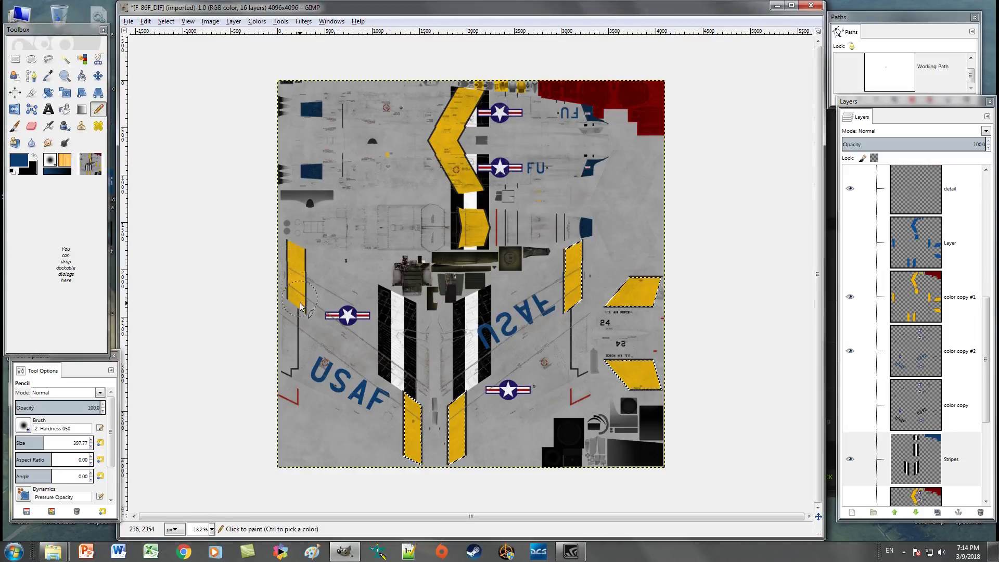
key(ctrl+z)
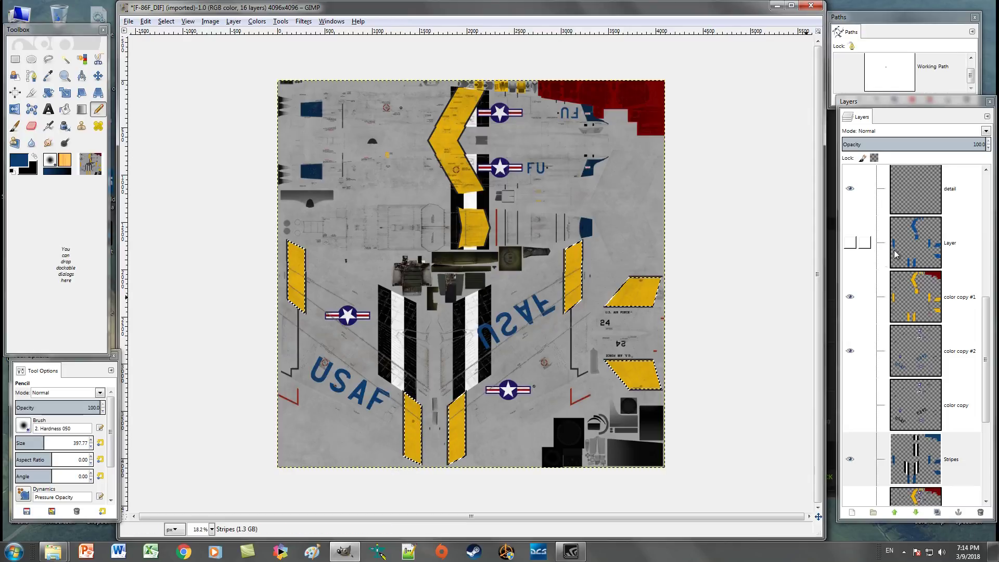
- Hide the color copy #1 layer to expose the painted blue bands, and clear the selection
click(849, 298)
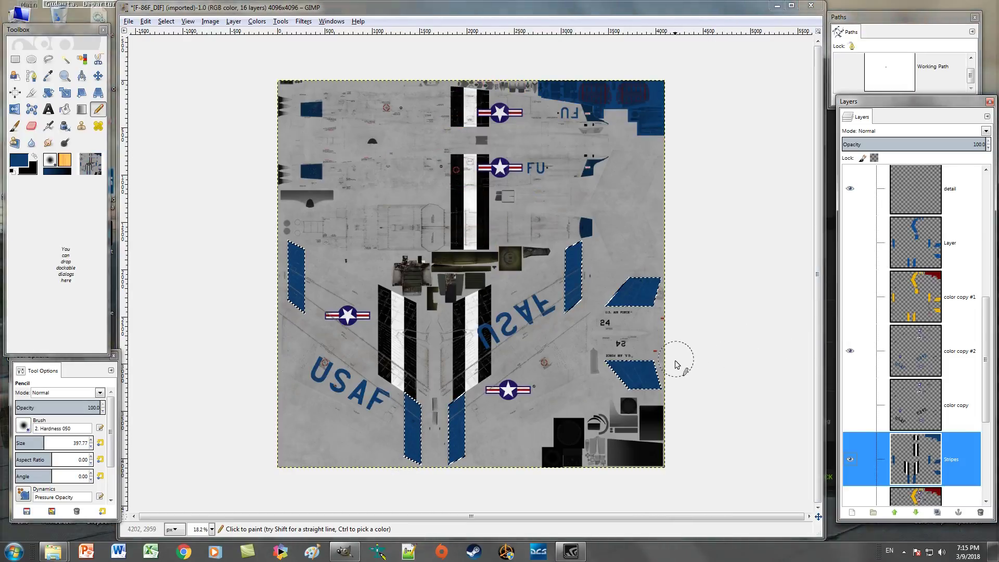
drag(411, 392, 400, 445)
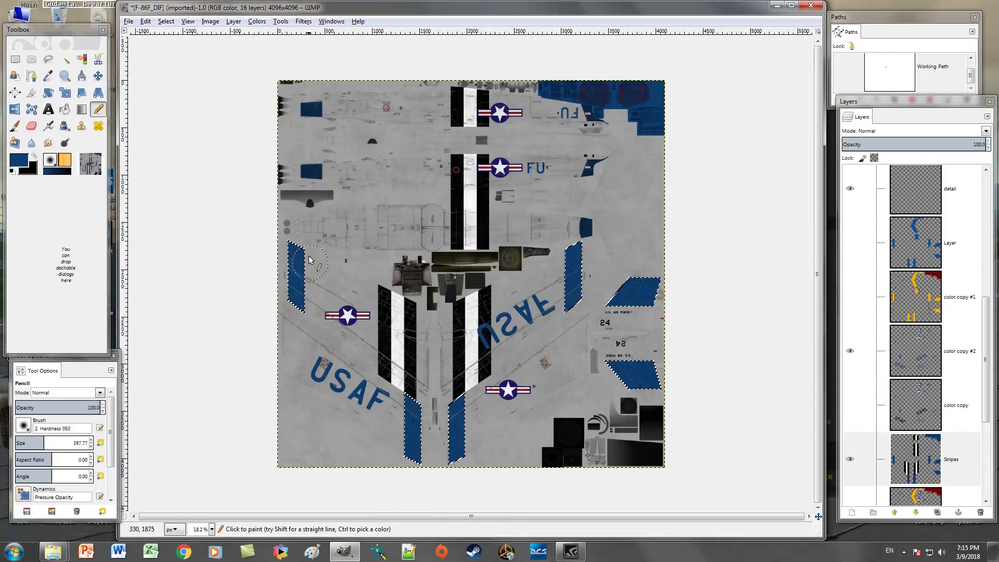
key(ctrl+shift+a)
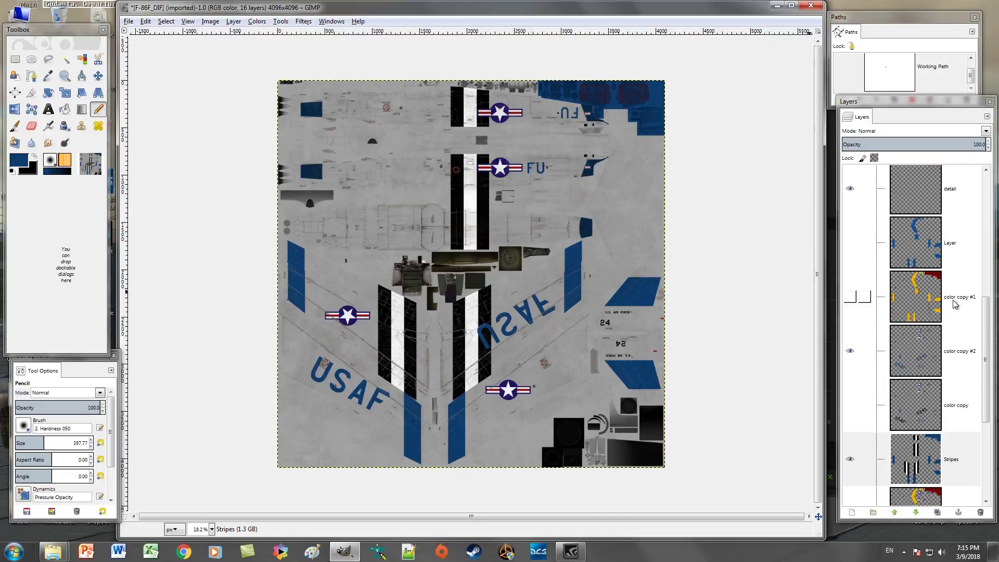
- Show color copy #1 again and make a rectangular selection around the red and black lines on the rear underside fuselage
click(850, 296)
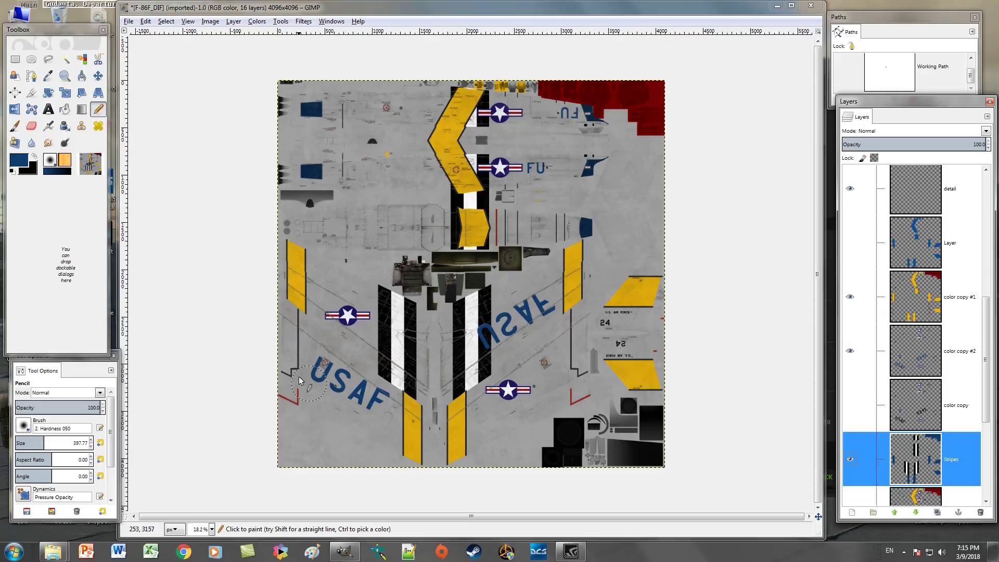
click(50, 60)
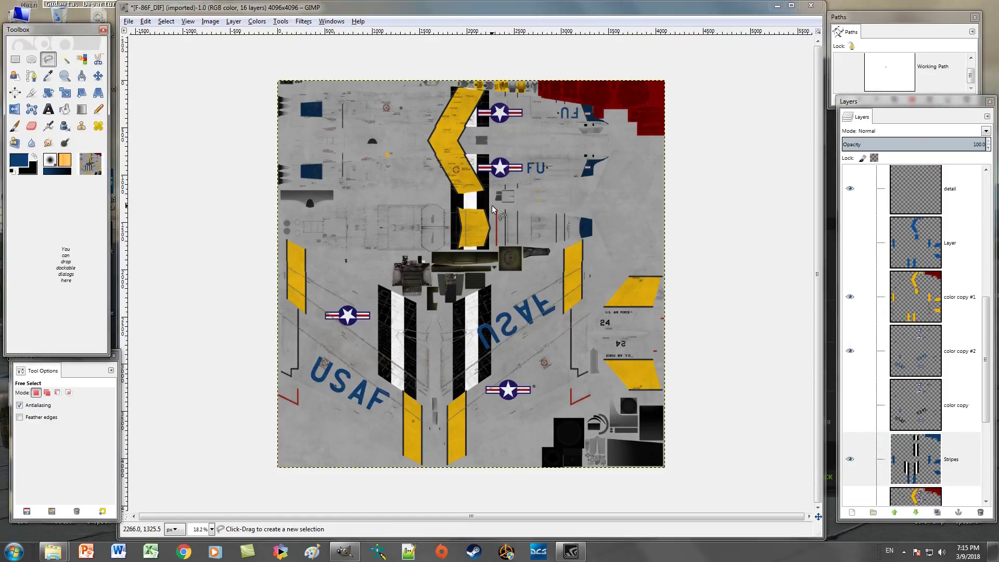
key(r)
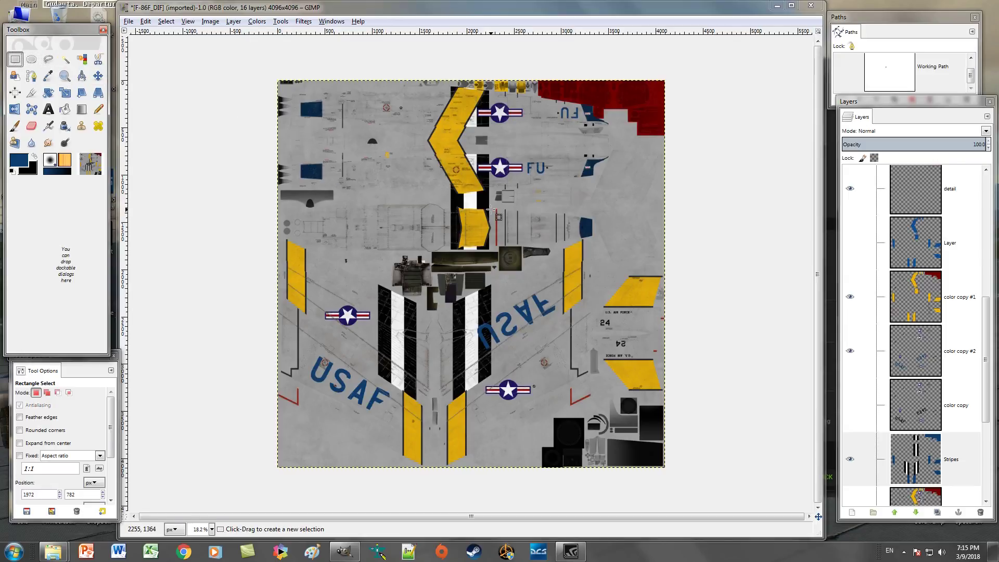
mouse_move(492, 208)
mouse_down()
mouse_move(516, 251)
mouse_move(549, 255)
mouse_move(566, 242)
mouse_up()
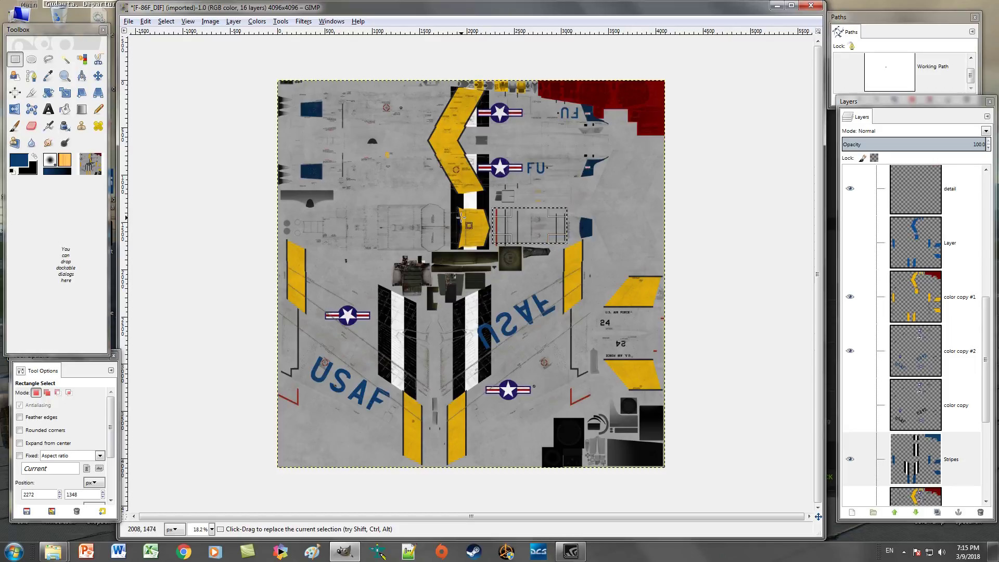
- Add a small four-sided Free Select area around the short black marks below the FU lettering to the selection
click(48, 60)
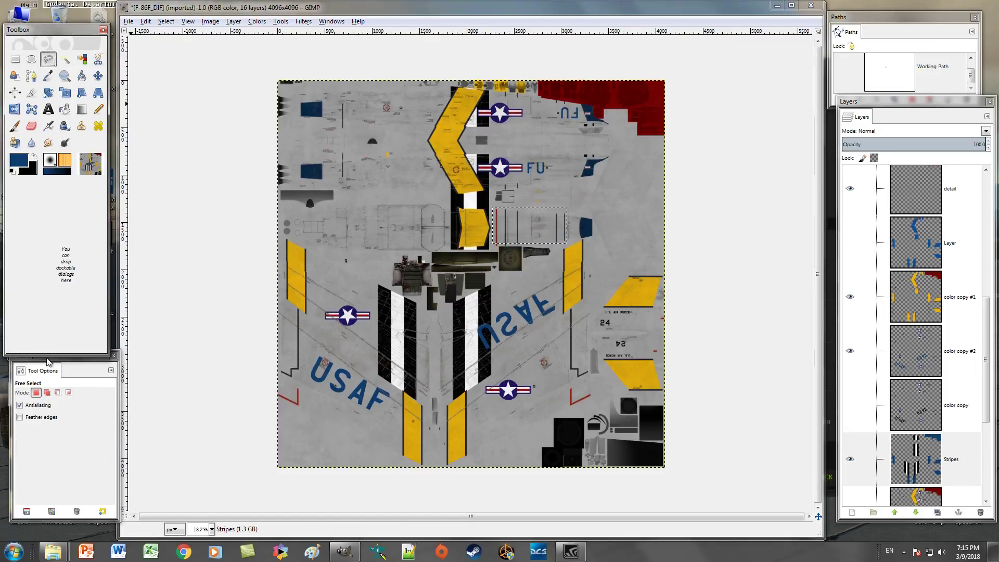
click(47, 392)
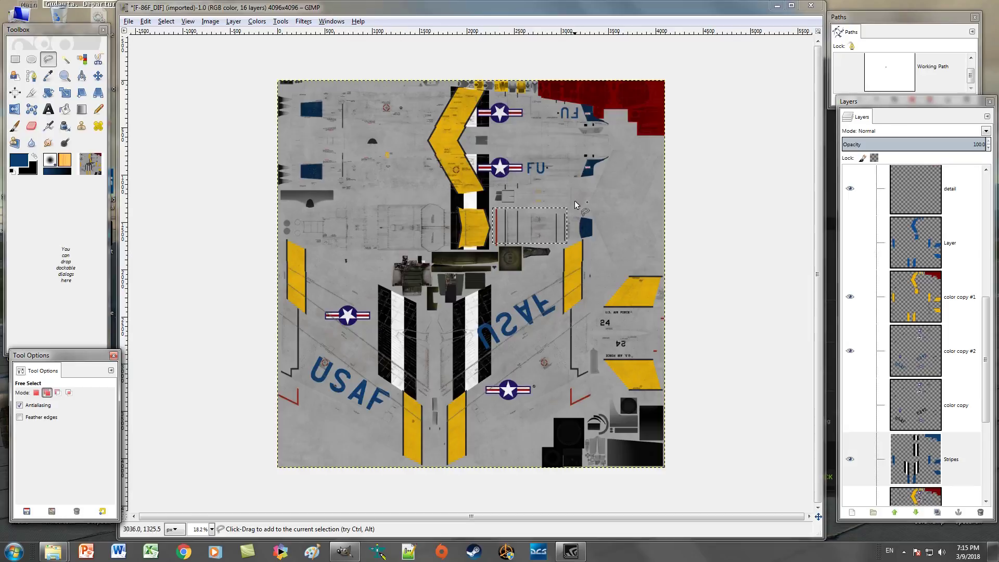
click(503, 185)
click(522, 191)
click(522, 180)
click(502, 184)
key(Return)
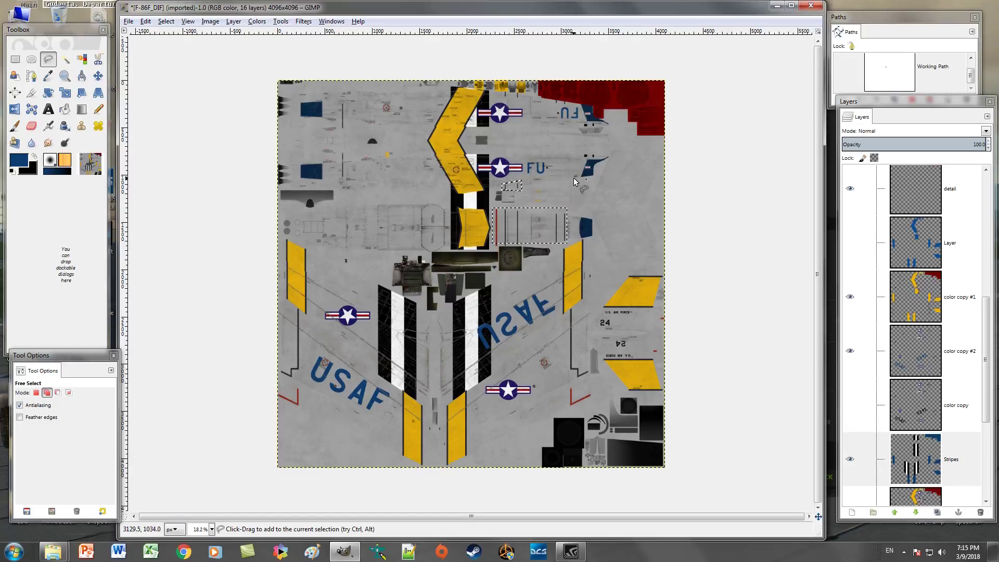
click(567, 109)
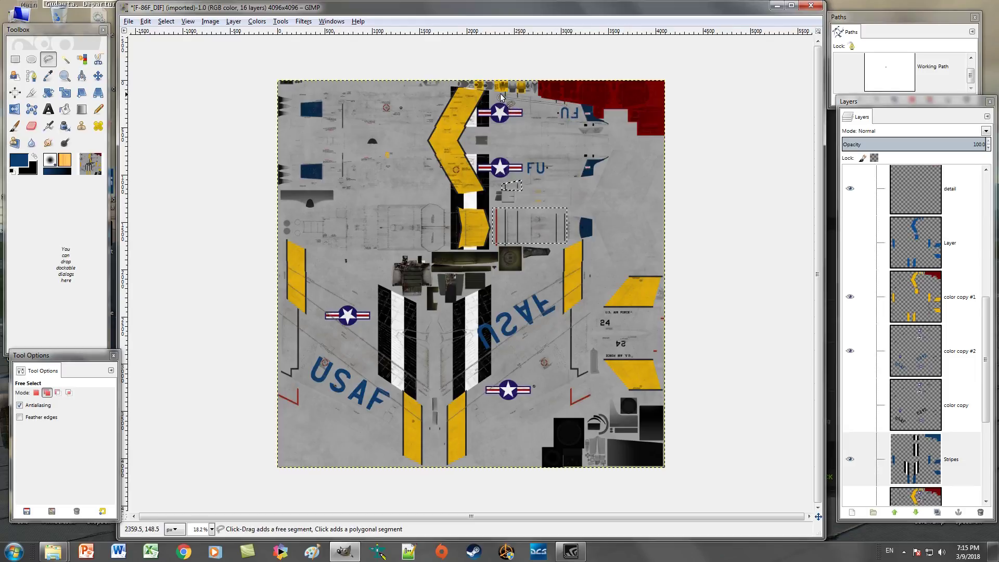
key(Escape)
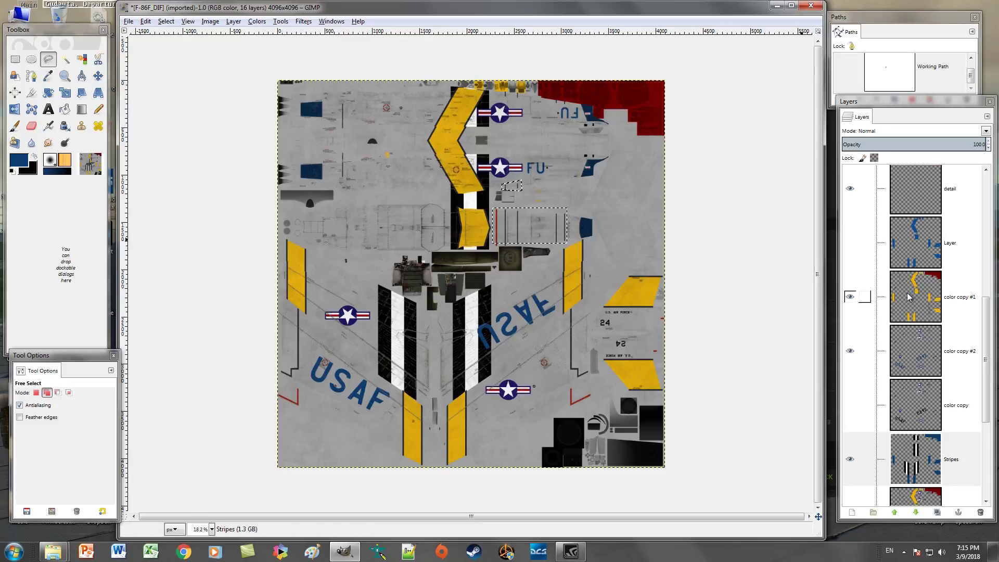
- Compare the skin with color copy #1 hidden and shown, and add the thin vertical line on the front fuselage to the selection
click(856, 297)
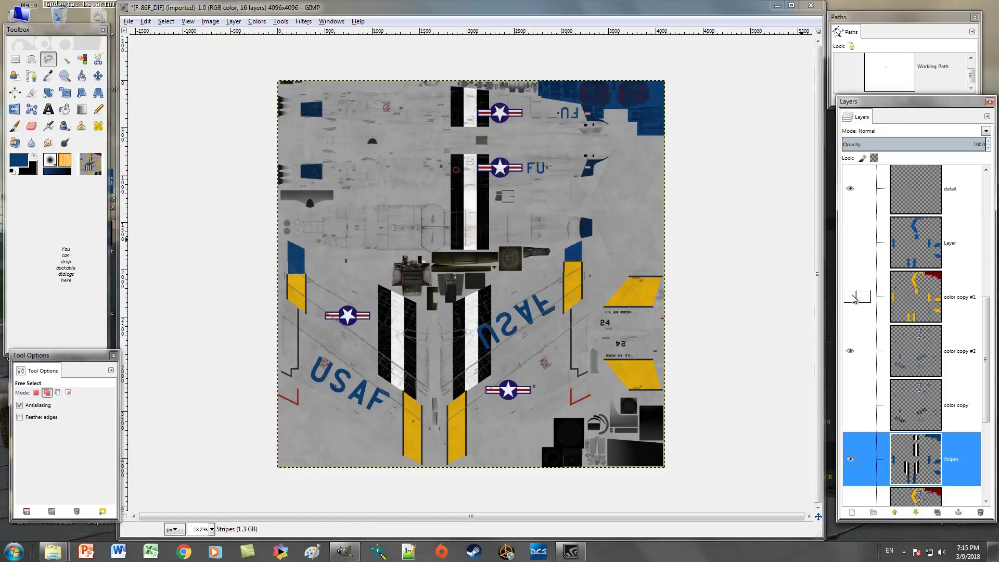
click(854, 298)
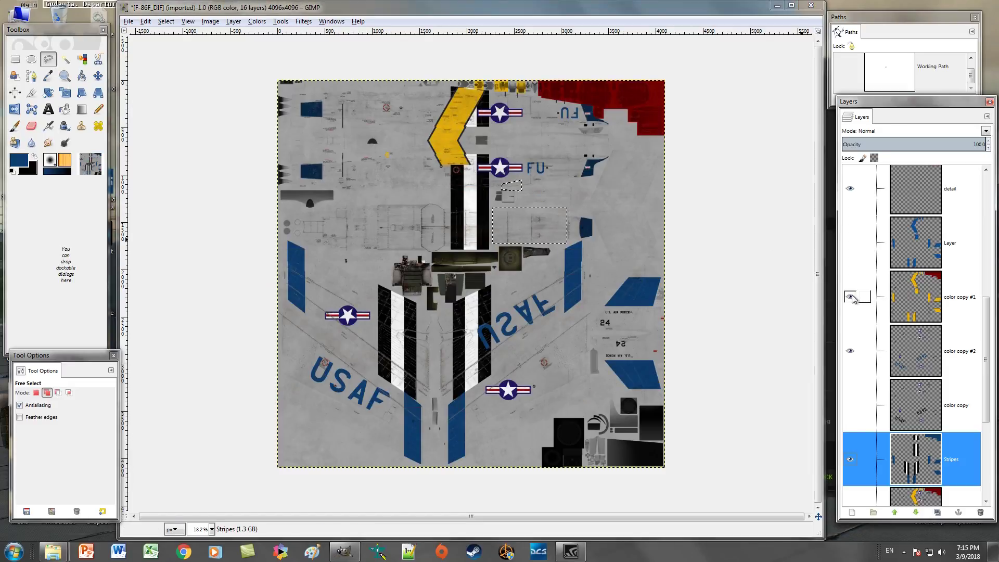
click(340, 94)
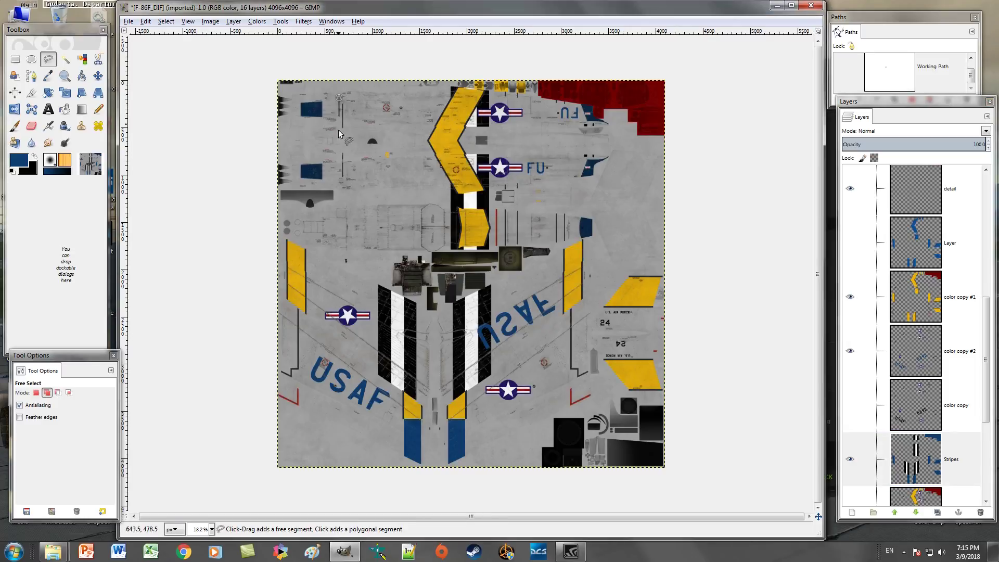
click(341, 181)
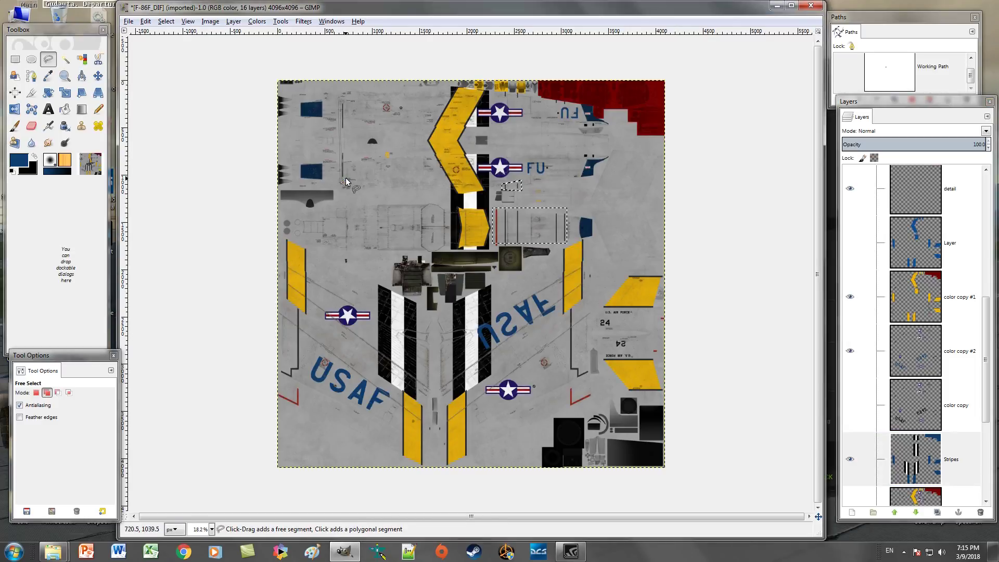
click(341, 96)
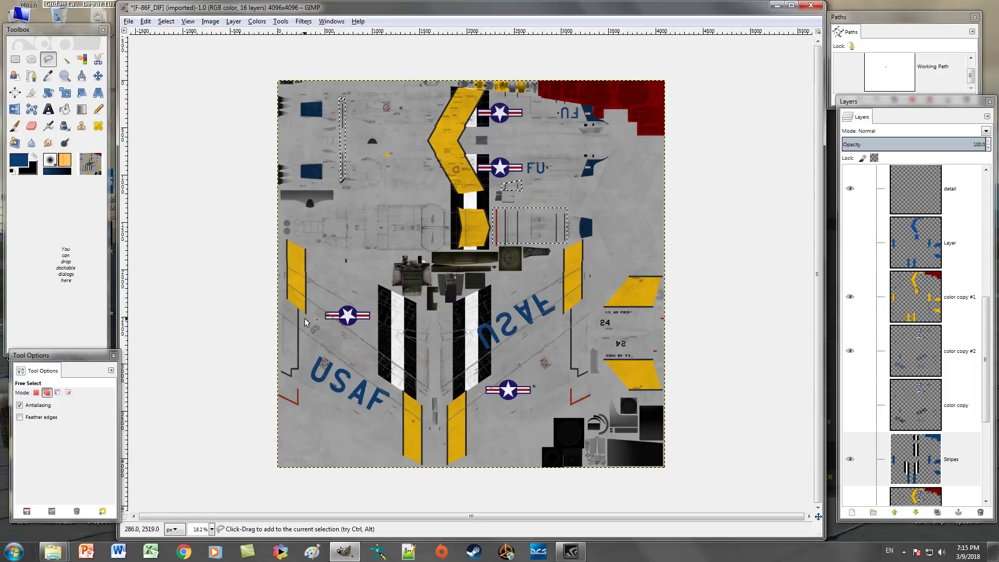
- Add a freehand area around the red corner mark on the left wing's outer edge to the selection
click(302, 382)
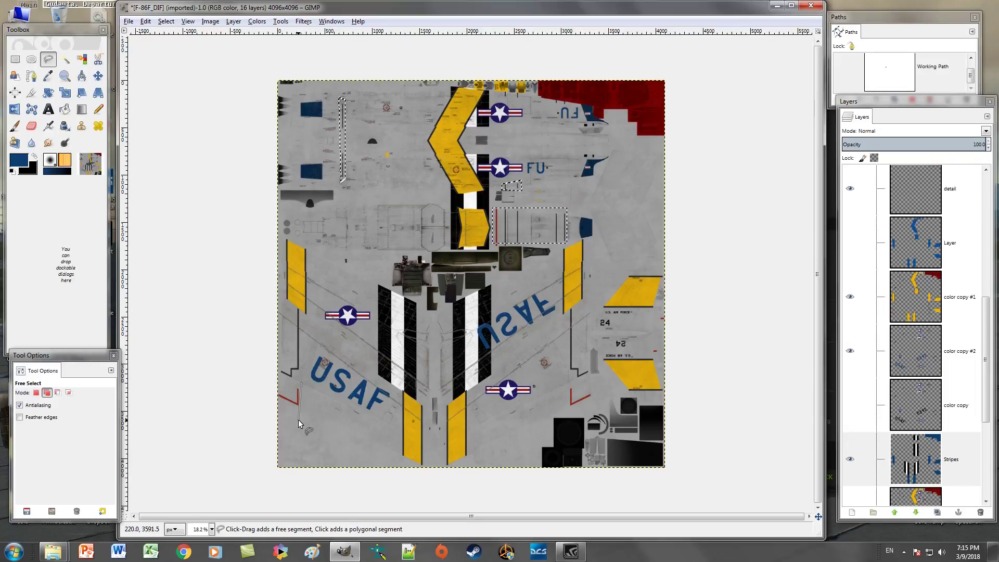
click(262, 414)
click(266, 385)
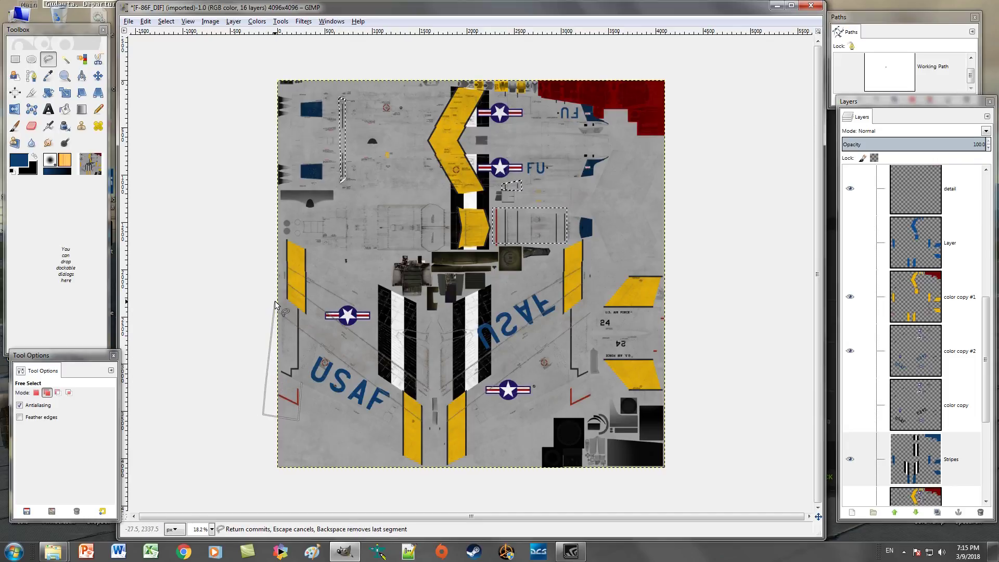
click(302, 383)
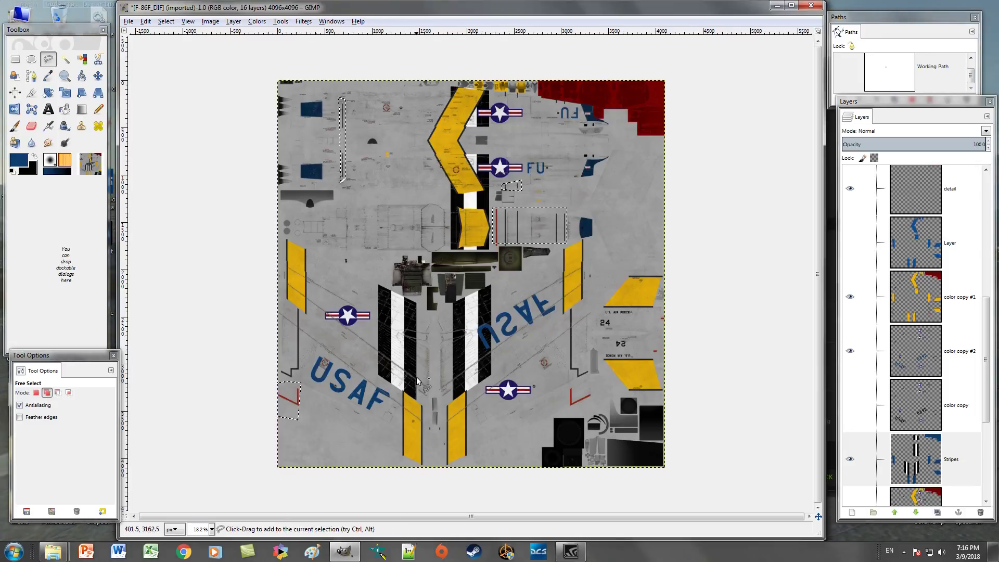
- Add a polygonal area around the matching red corner mark on the right wing to the selection
click(569, 411)
click(586, 393)
click(597, 396)
click(592, 381)
click(581, 382)
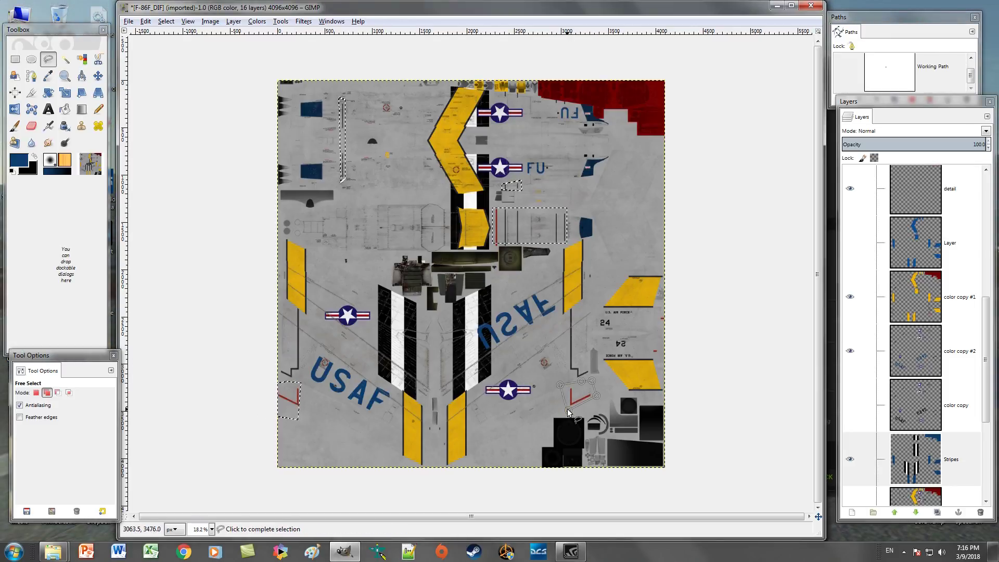
click(575, 405)
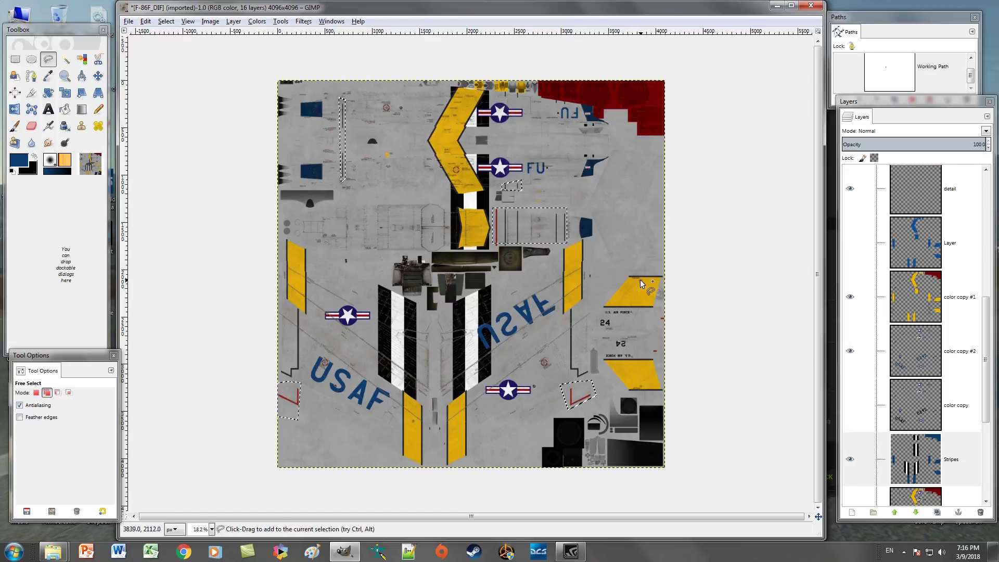
- Switch to Fuzzy Select and view the short black marks above the upper star insignia at 100% zoom
click(65, 59)
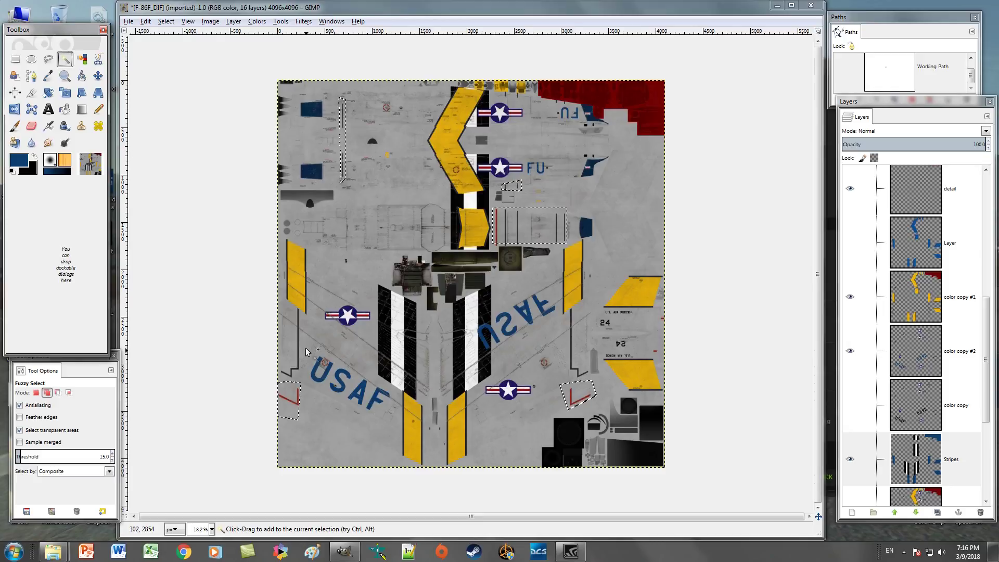
click(212, 529)
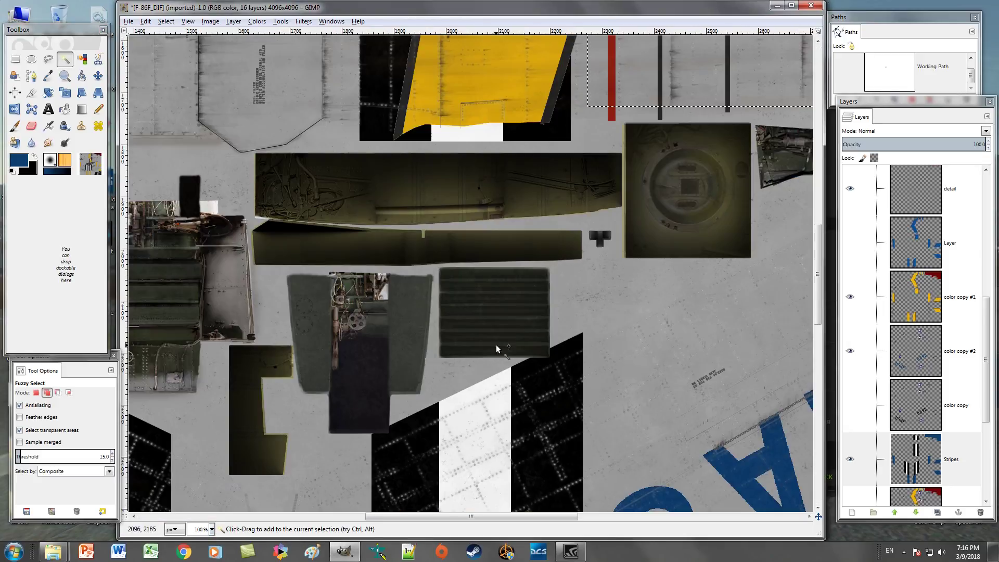
click(204, 460)
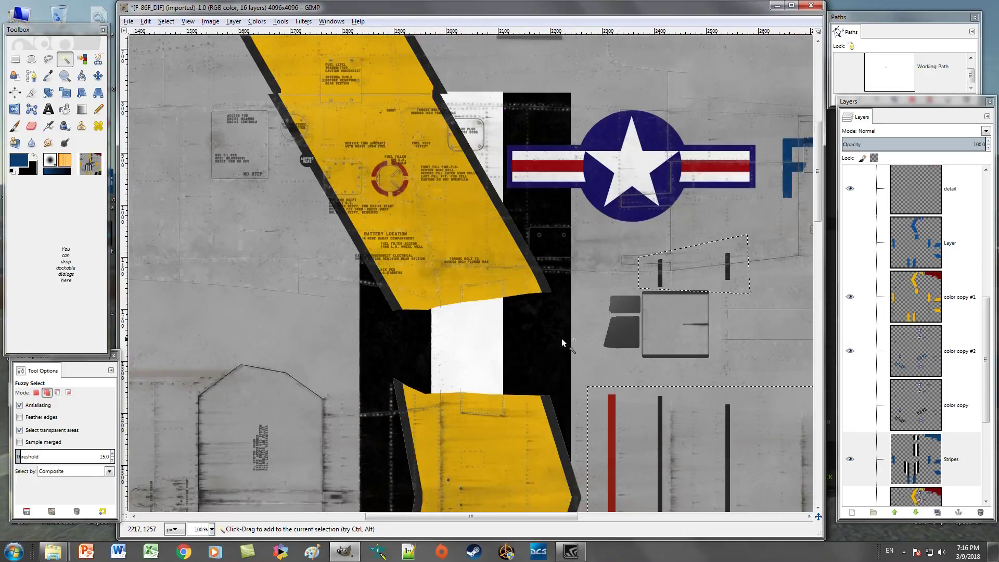
scroll(562, 338, up, 5)
scroll(692, 293, down, 7)
scroll(692, 292, up, 7)
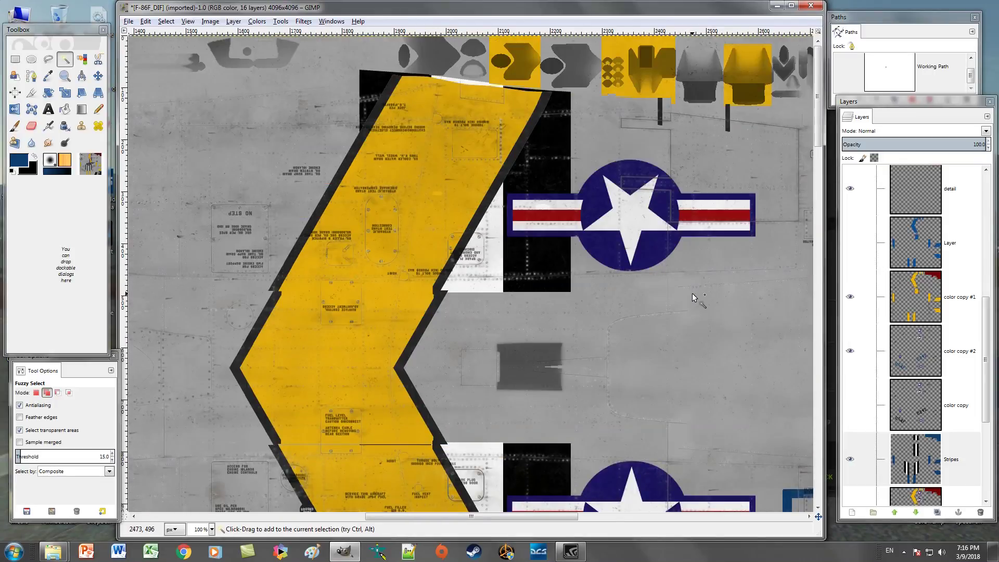
click(721, 134)
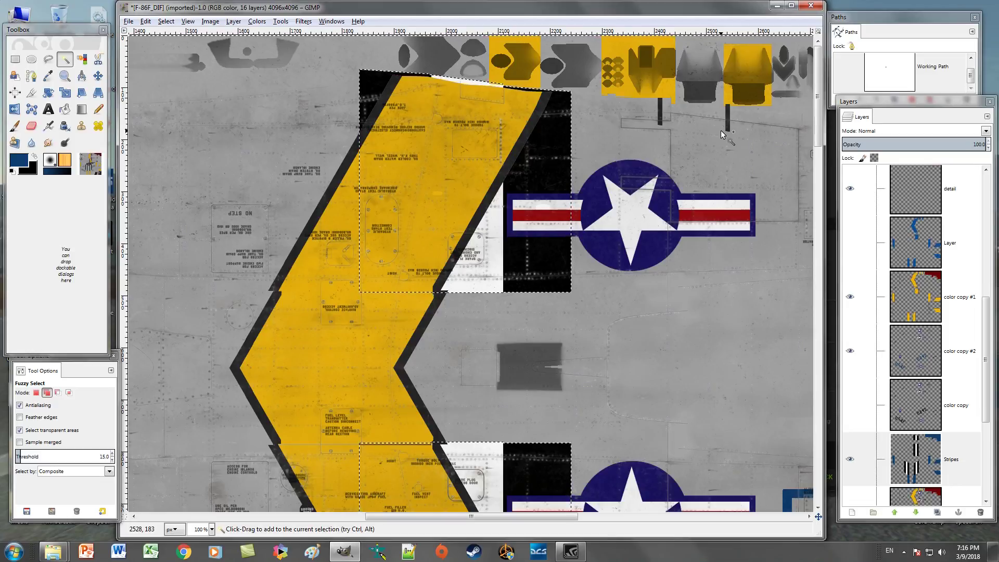
scroll(697, 231, down, 10)
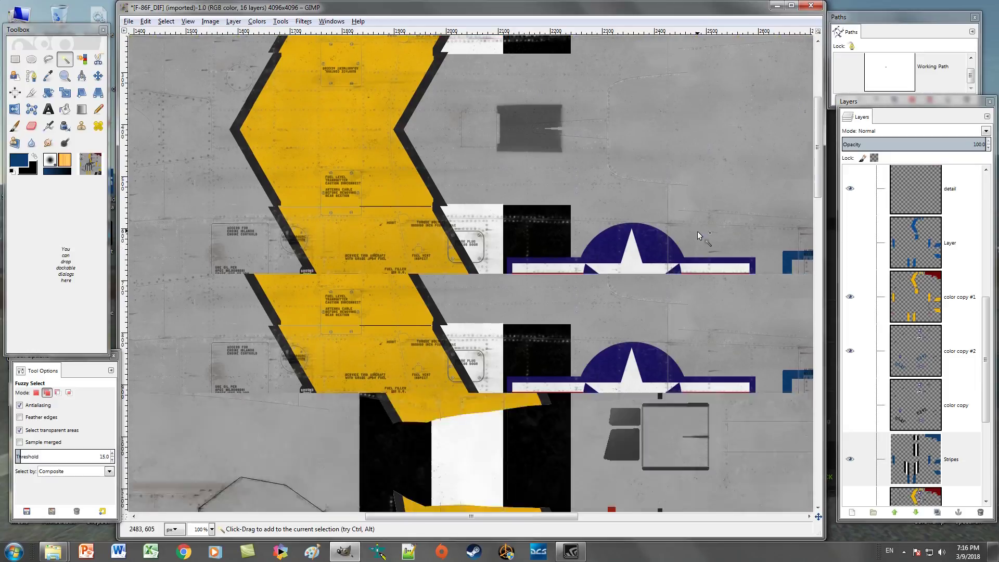
scroll(697, 231, up, 11)
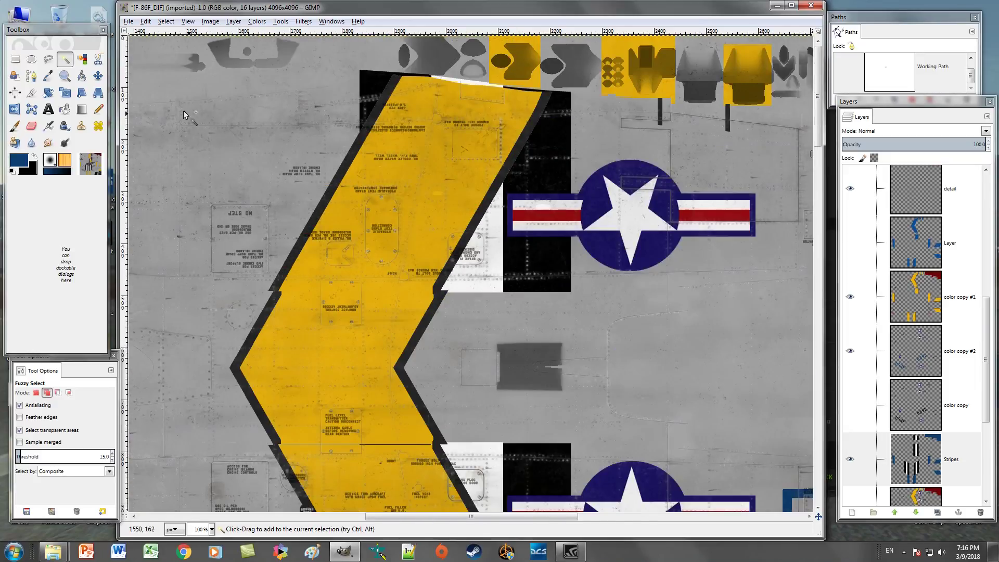
- Make color copy #1 the active layer and add the two short black marks above the upper star insignia to the selection
click(961, 306)
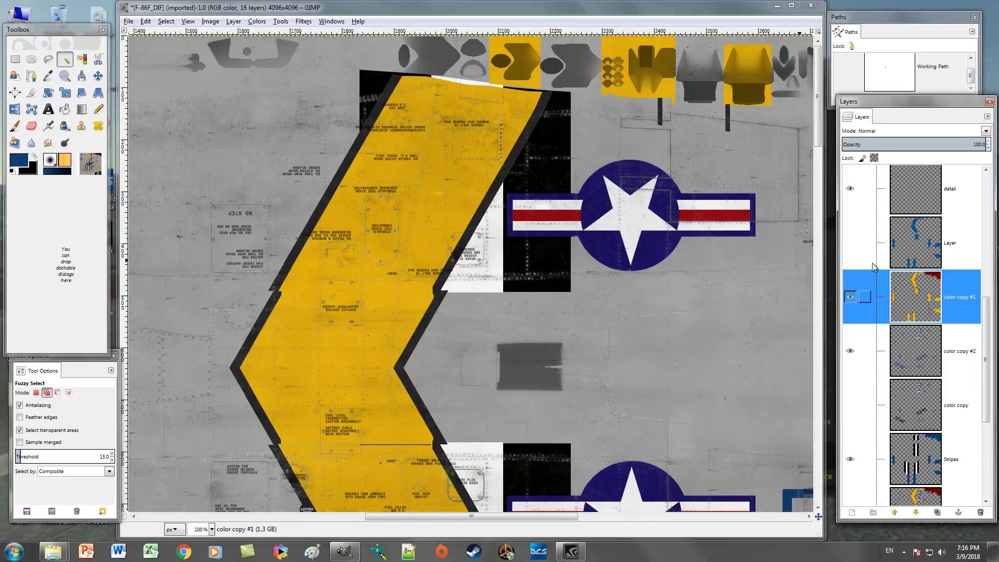
click(660, 110)
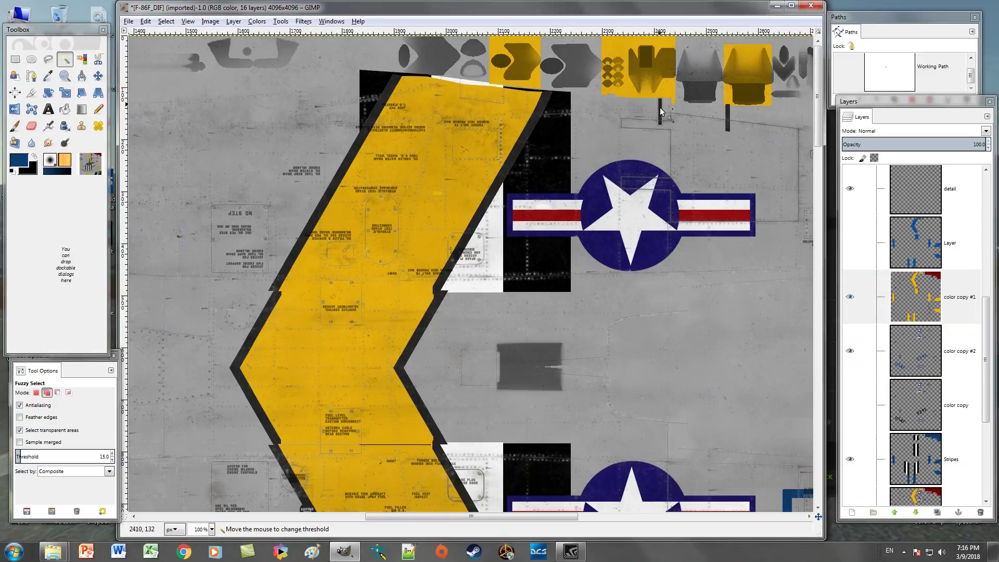
click(727, 118)
scroll(725, 283, down, 7)
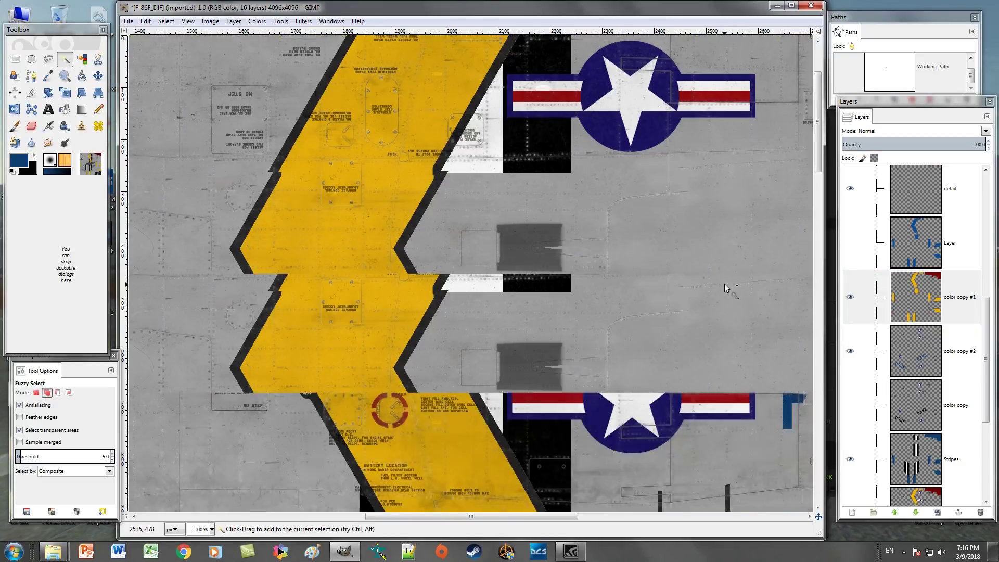
scroll(726, 288, up, 7)
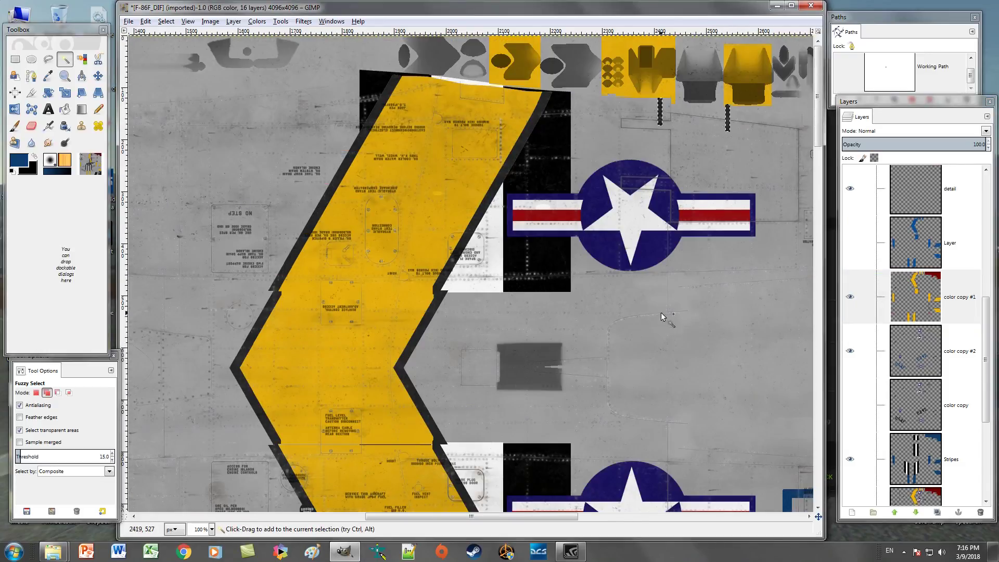
- Add the two short black marks beneath the red area, near the inverted FU lettering, to the fuzzy selection
click(500, 185)
drag(541, 517, 699, 533)
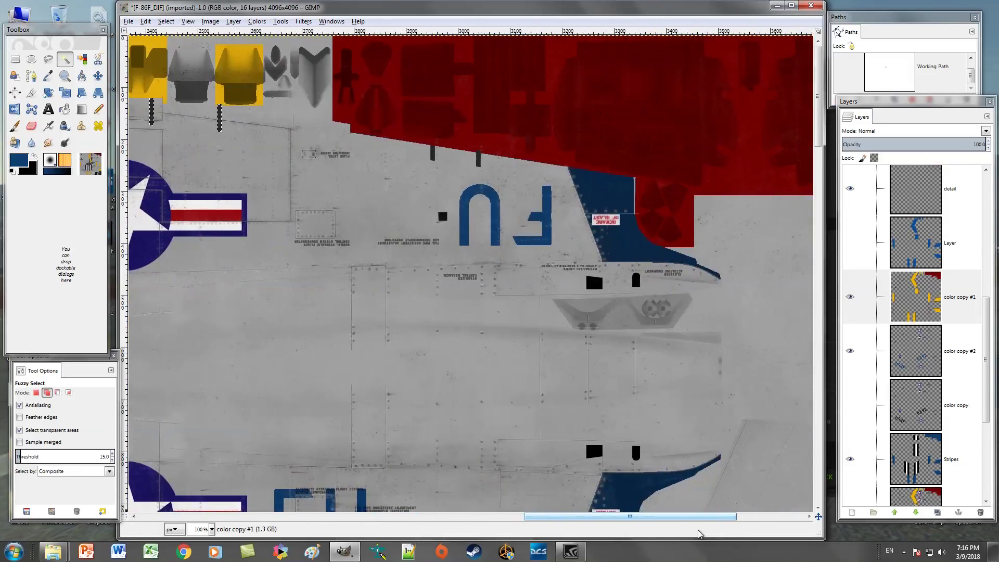
shift+click(432, 154)
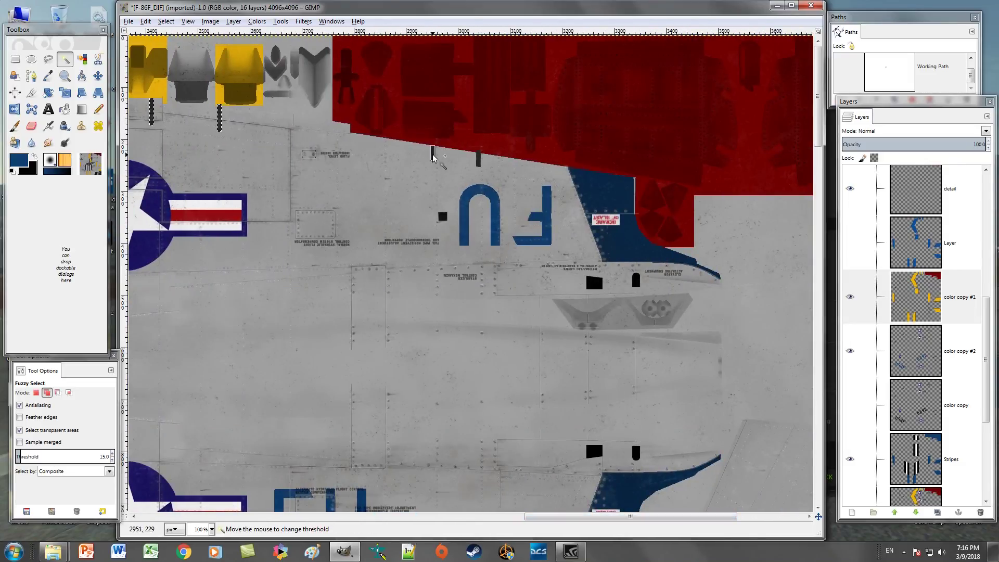
shift+click(478, 158)
- Add both black borders of the right wing's yellow band and the stepped black line below it to the selection
scroll(481, 188, down, 5)
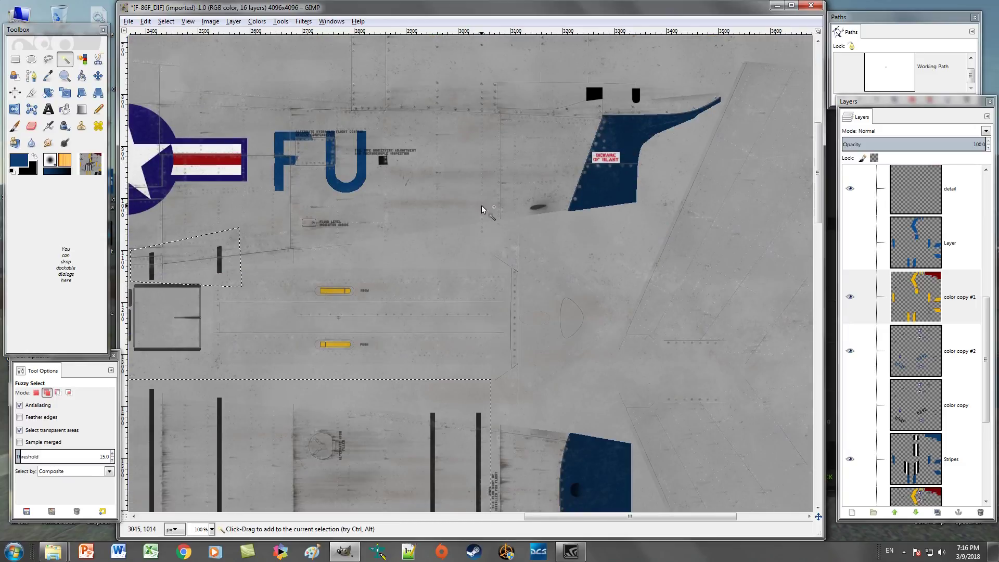
scroll(482, 207, down, 15)
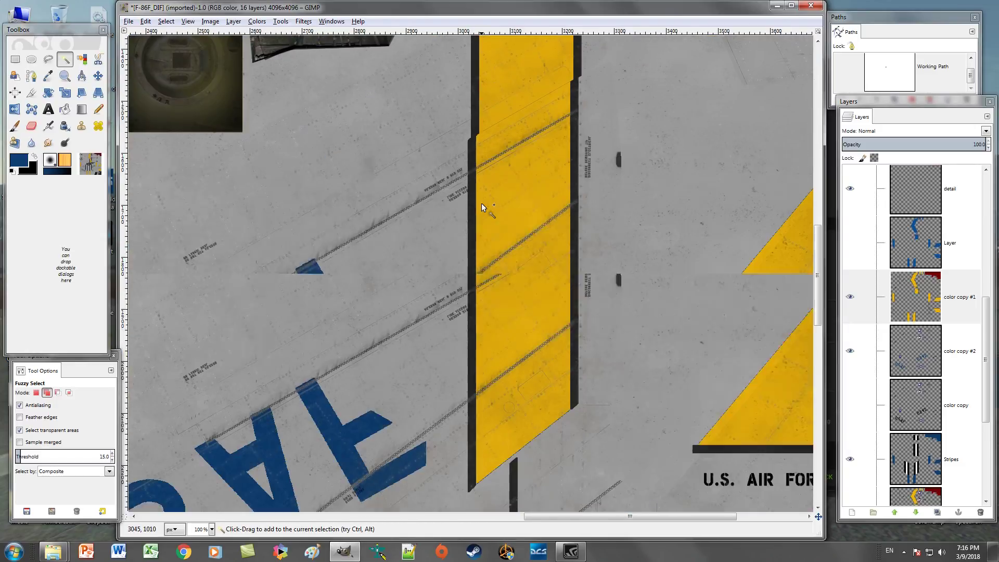
click(473, 216)
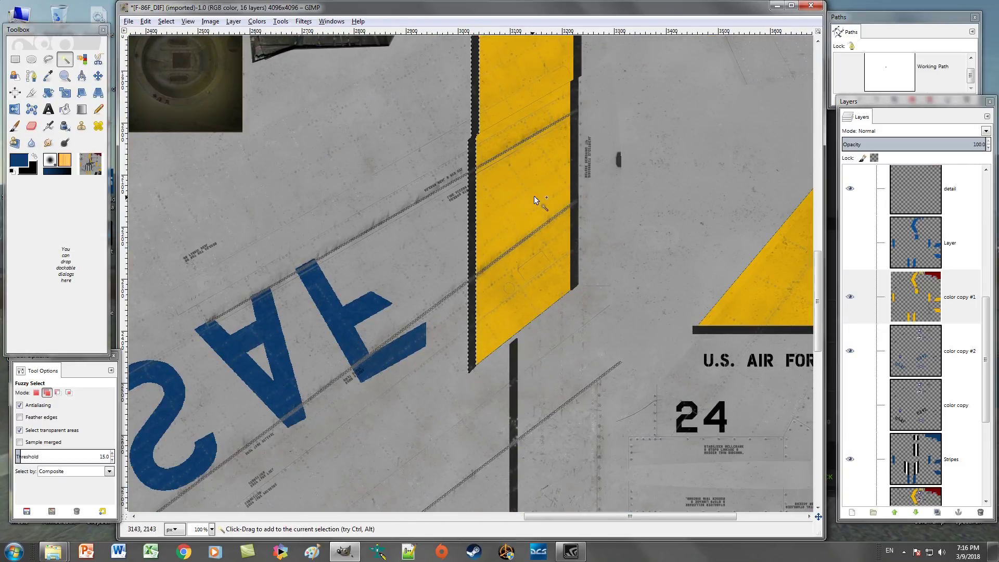
click(573, 176)
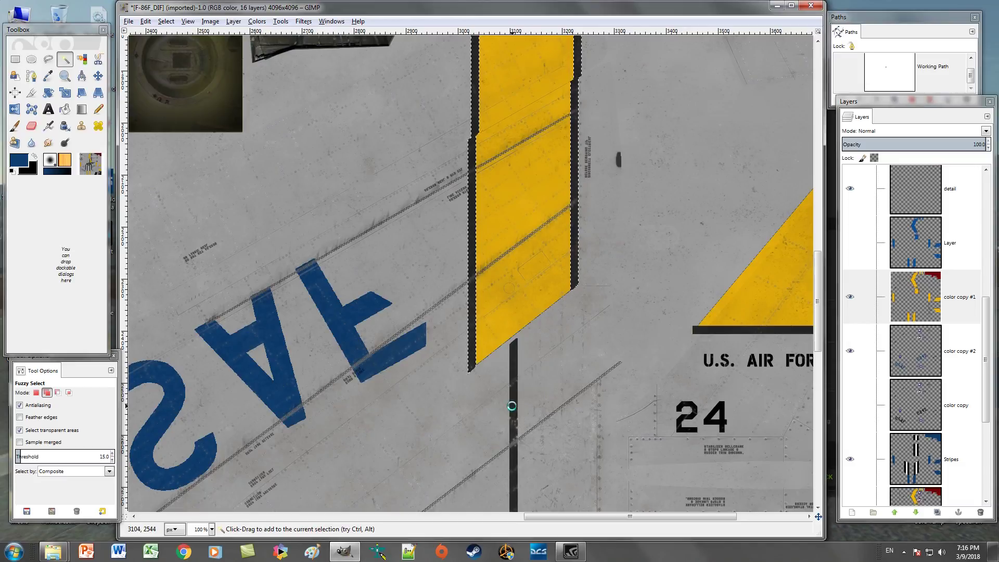
- Add the black edge lines of the two yellow tail surfaces beside the U.S. AIR FORCE lettering to the selection
drag(612, 517, 679, 517)
click(659, 330)
scroll(552, 224, down, 10)
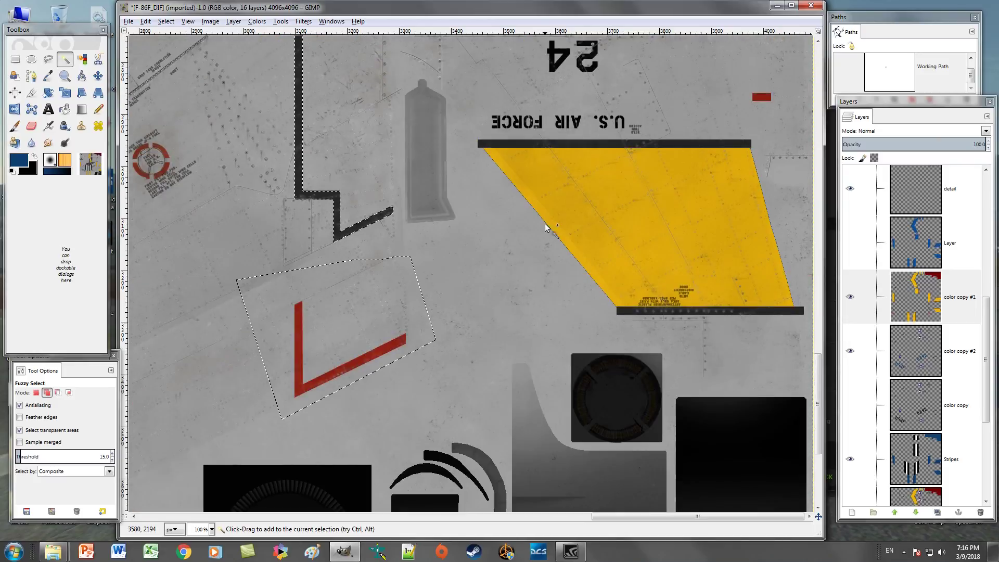
click(601, 144)
click(661, 312)
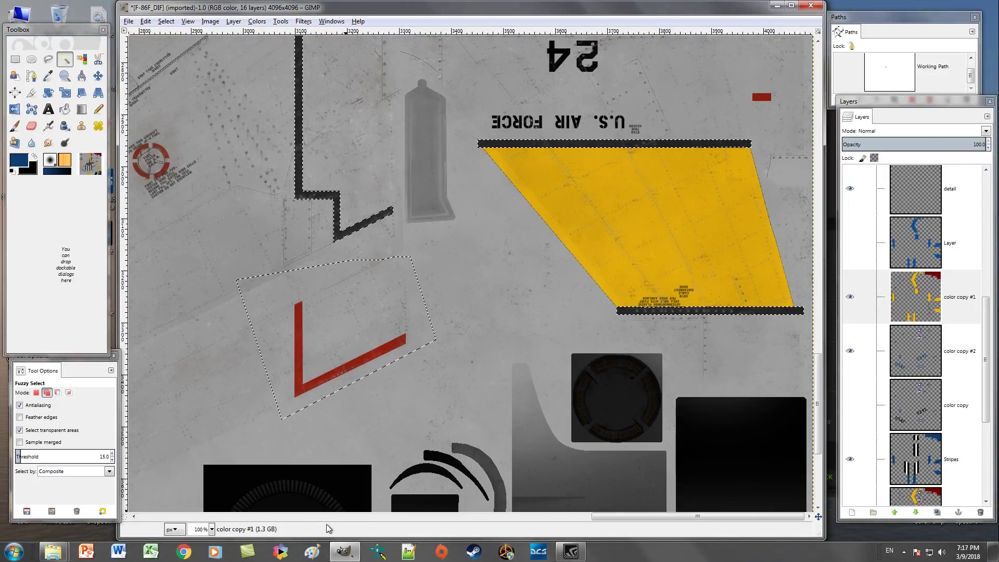
- Add both black borders of the left wing's yellow band and the stepped black line below it to the selection
drag(622, 518, 97, 555)
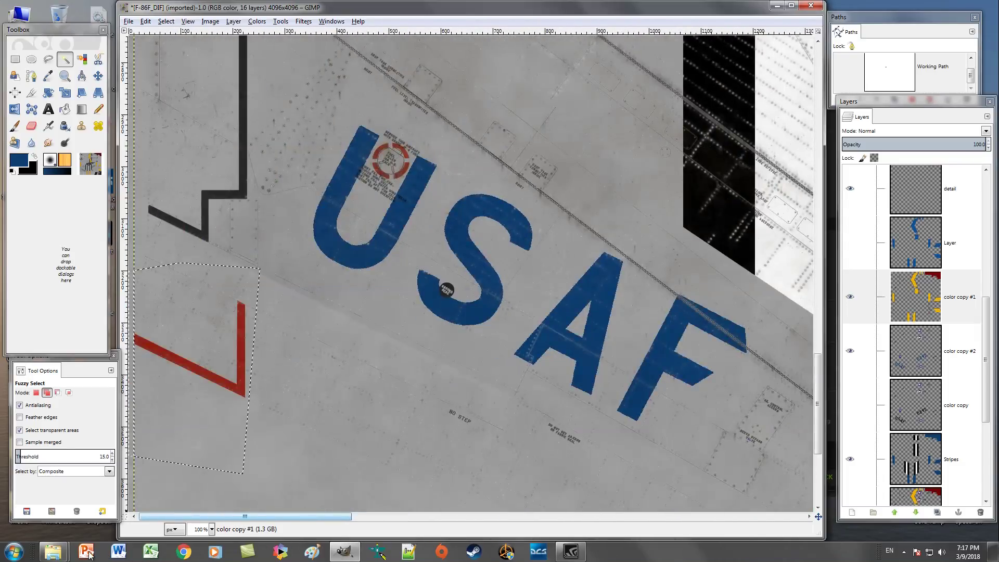
scroll(276, 225, up, 10)
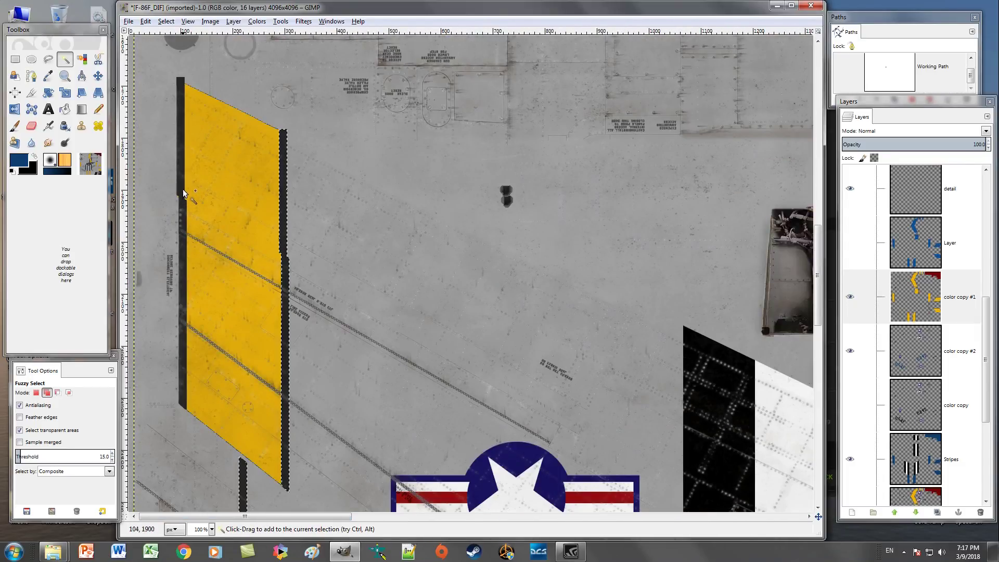
scroll(438, 256, up, 10)
scroll(439, 254, up, 3)
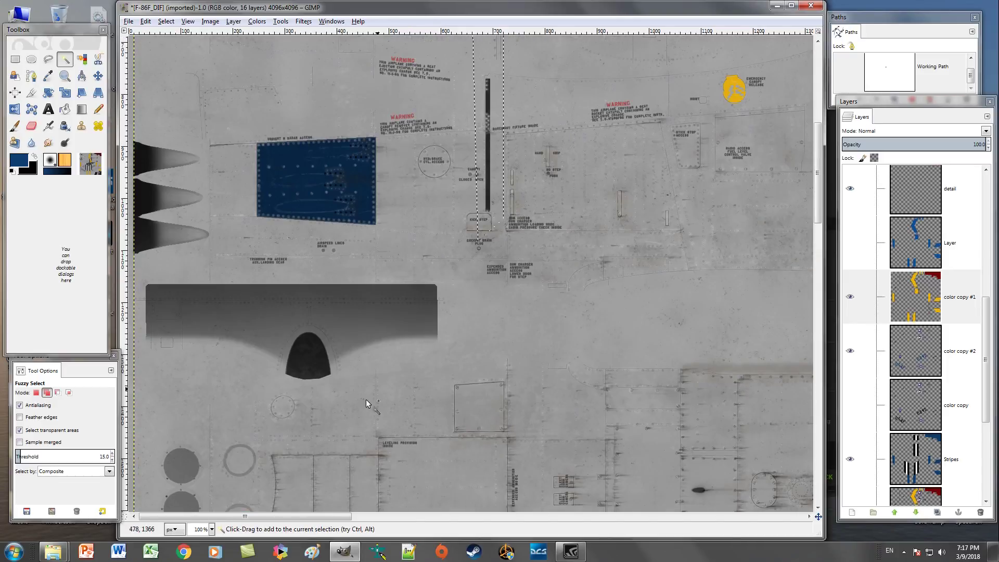
- At 25% zoom, add a small Free Select polygon around the lower end of the red fuselage line to the selection
click(213, 531)
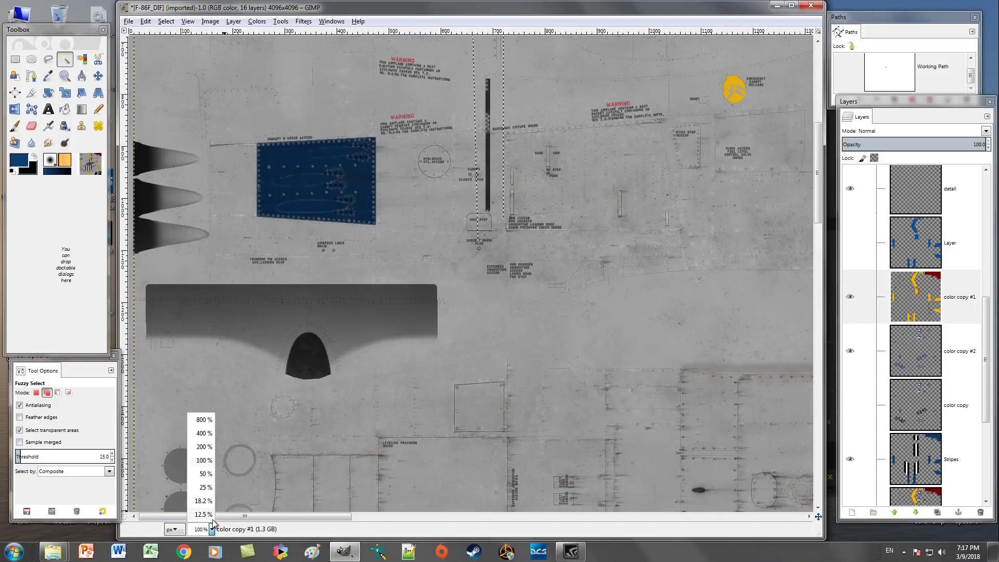
click(205, 481)
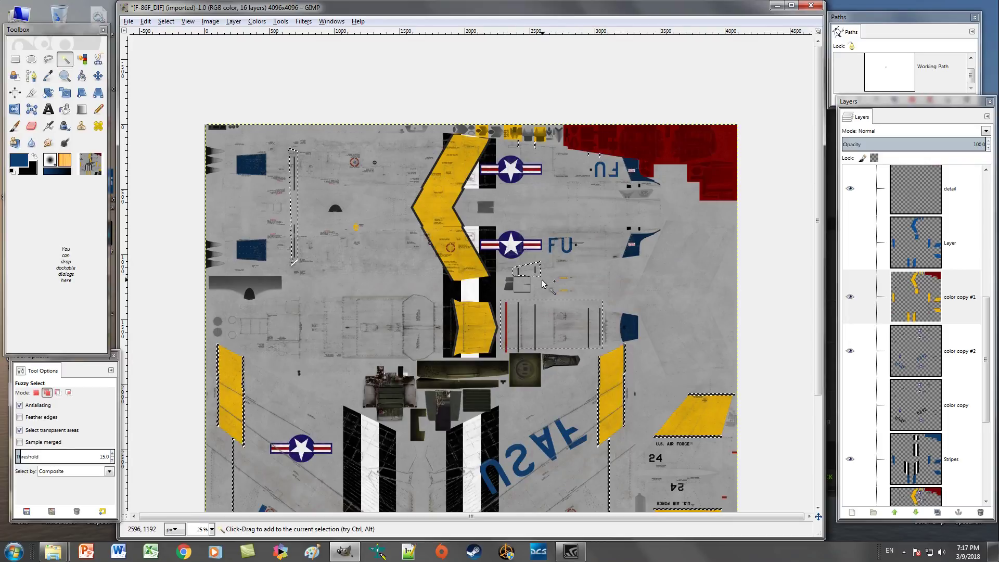
scroll(585, 266, down, 3)
scroll(575, 313, up, 1)
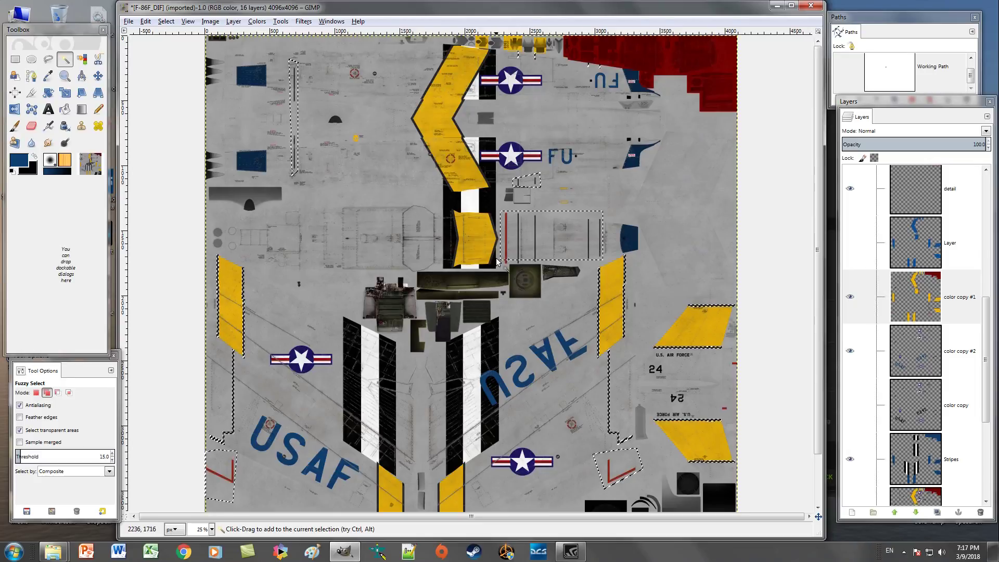
click(49, 61)
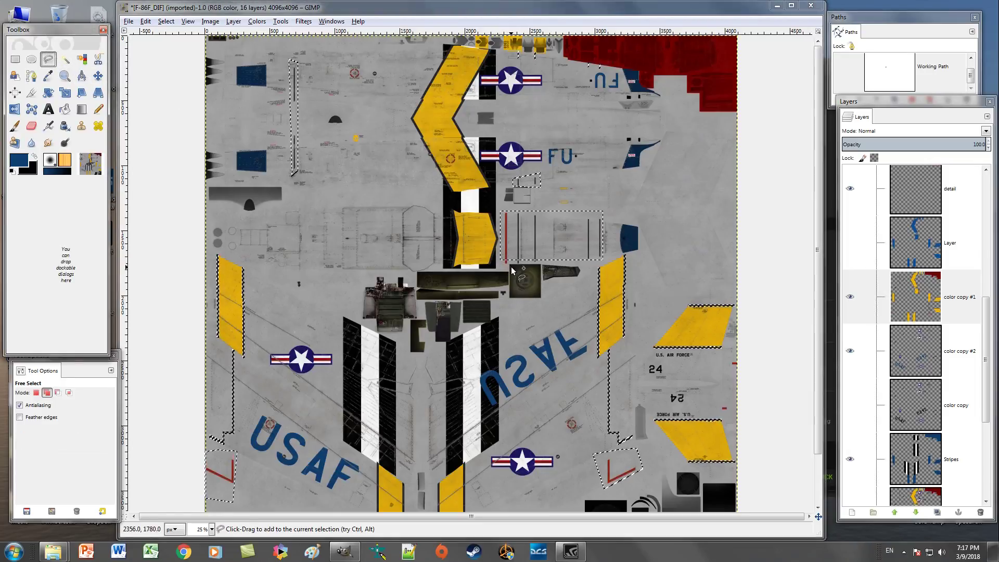
click(501, 258)
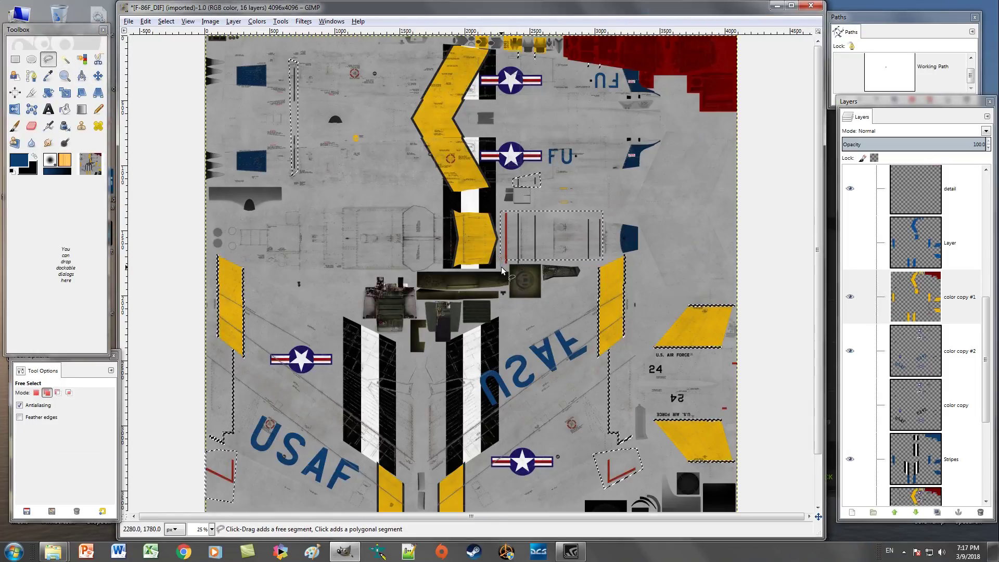
click(508, 267)
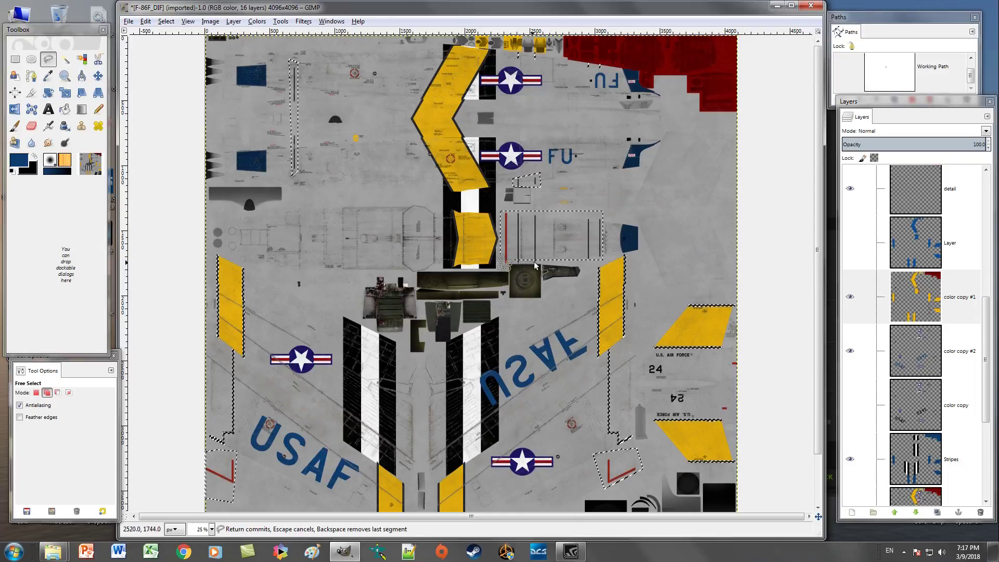
click(523, 264)
click(502, 259)
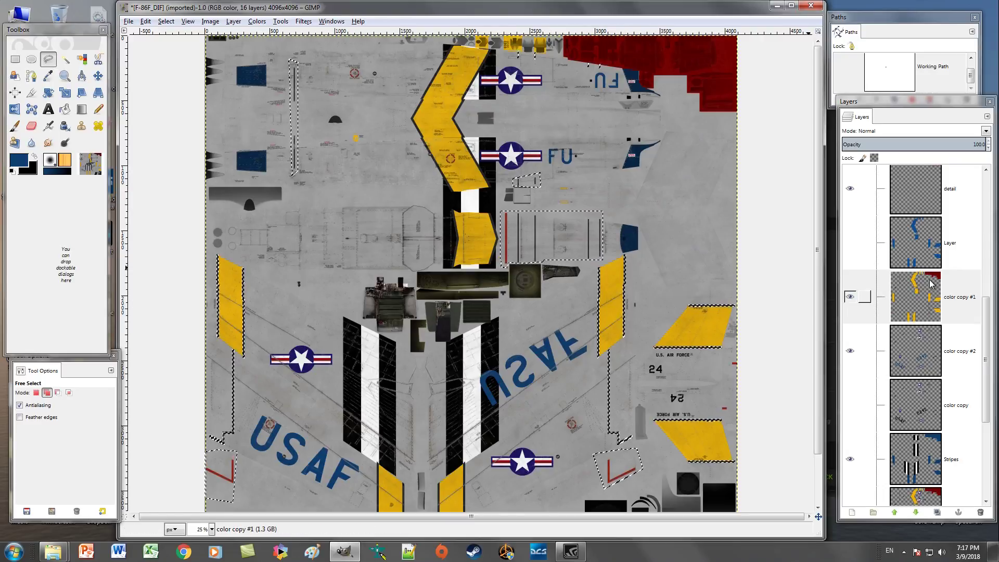
- Copy the selected line markings from color copy #1, make the Stripes layer active and hide color copy #1
click(980, 319)
key(ctrl+c)
scroll(963, 364, down, 1)
click(956, 426)
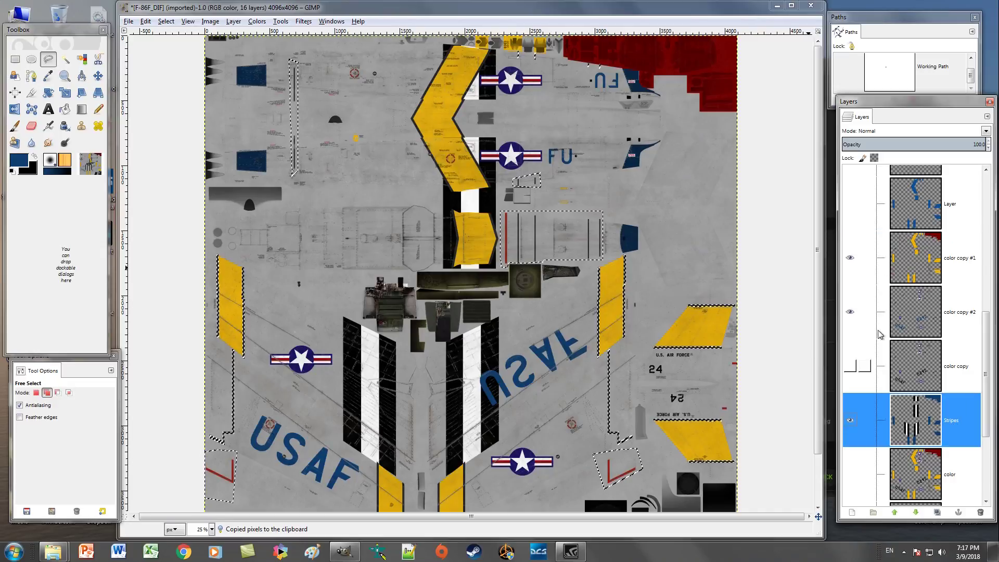
click(849, 257)
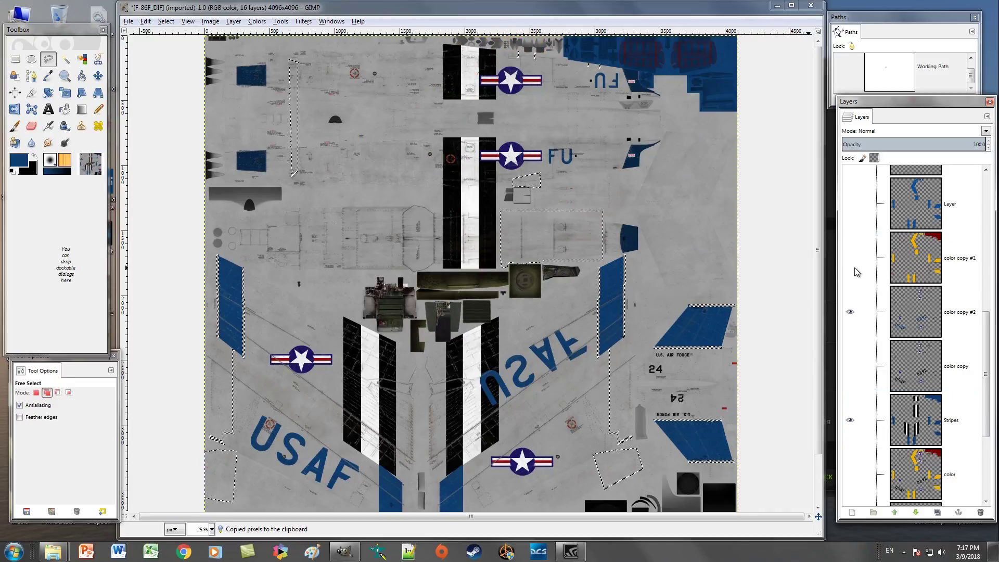
- Paste the copied line markings and anchor the floating selection to the Stripes layer
key(ctrl+v)
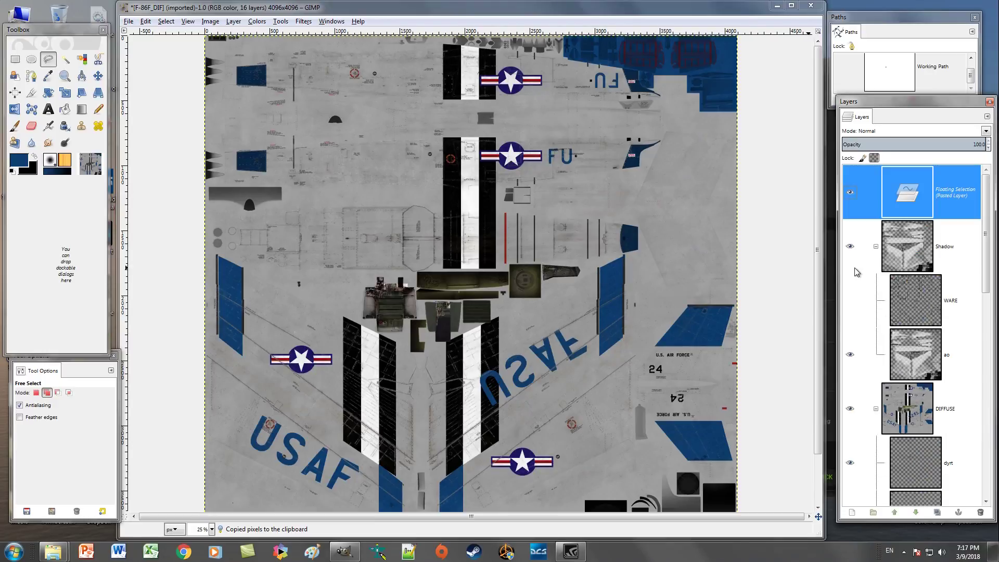
scroll(469, 260, down, 2)
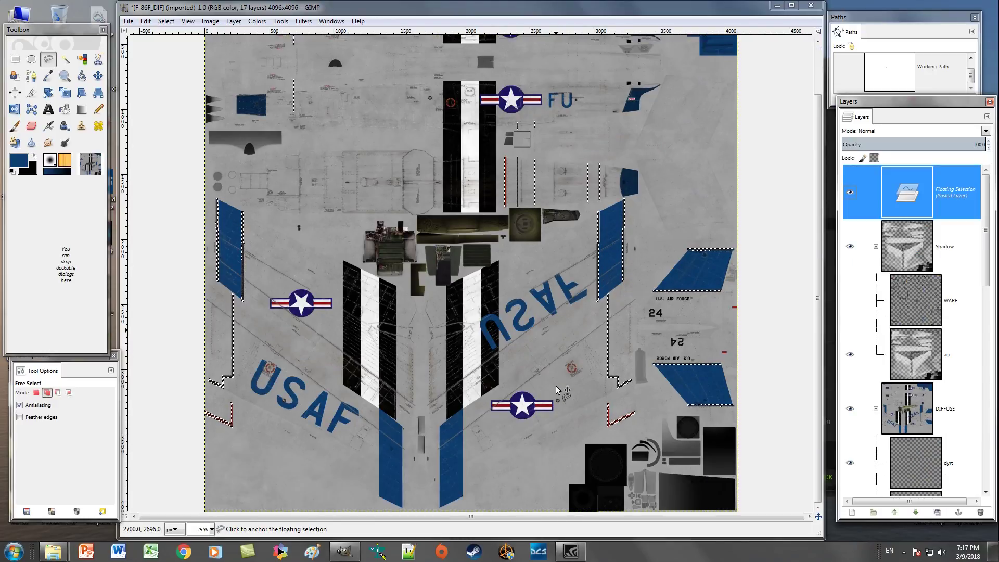
right_click(921, 221)
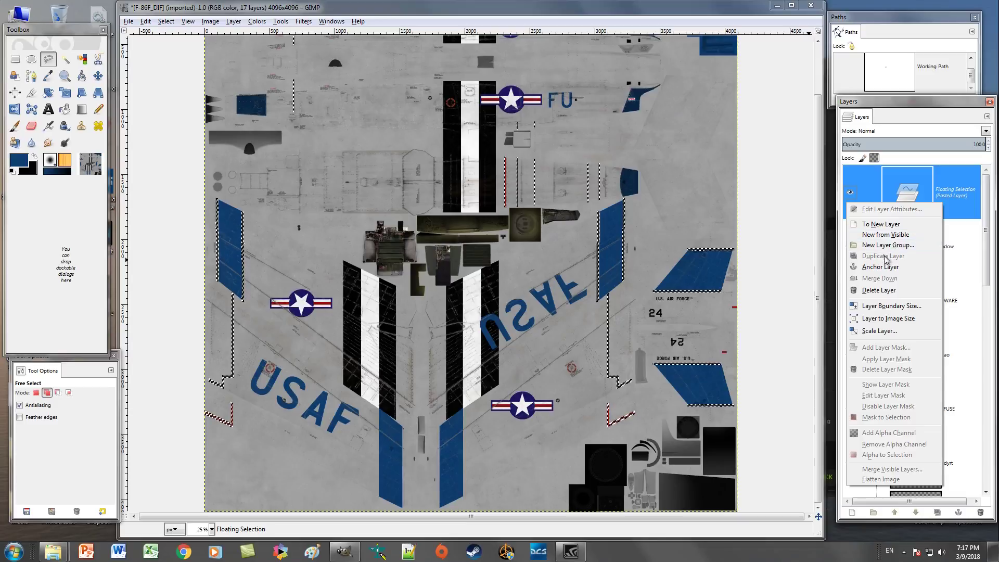
click(885, 276)
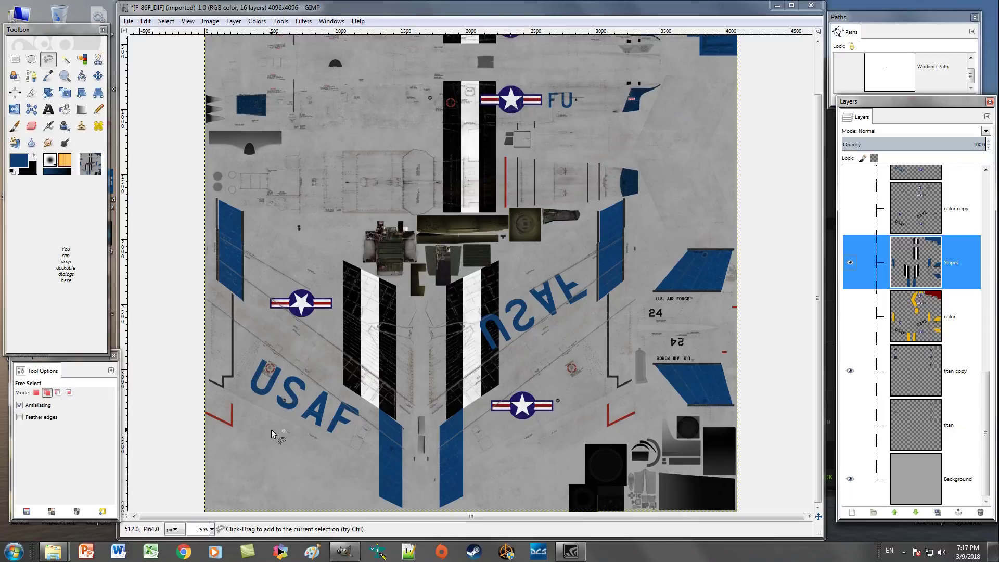
- Show the yellow-marked color layer below Stripes and make it the active layer
scroll(413, 360, up, 3)
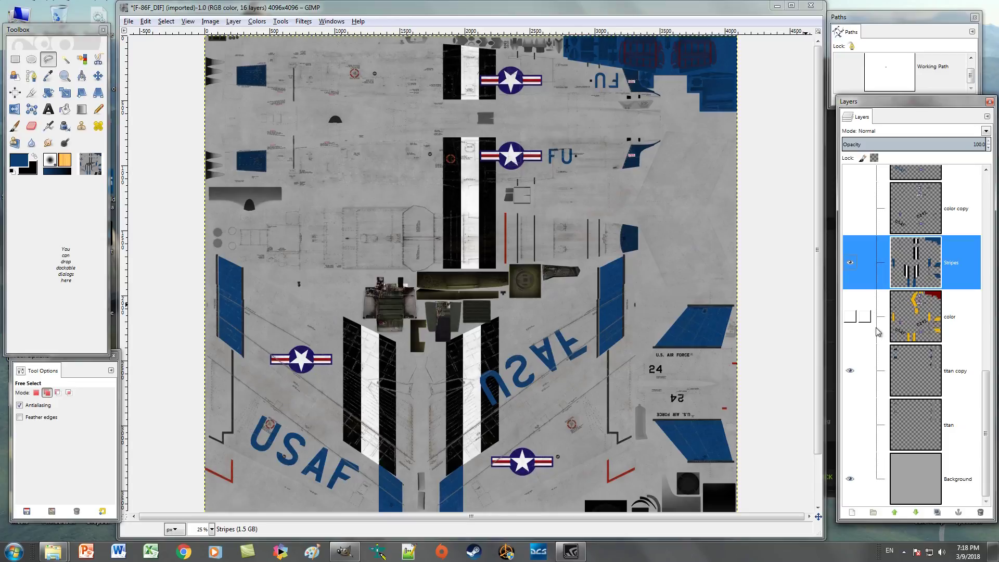
click(853, 315)
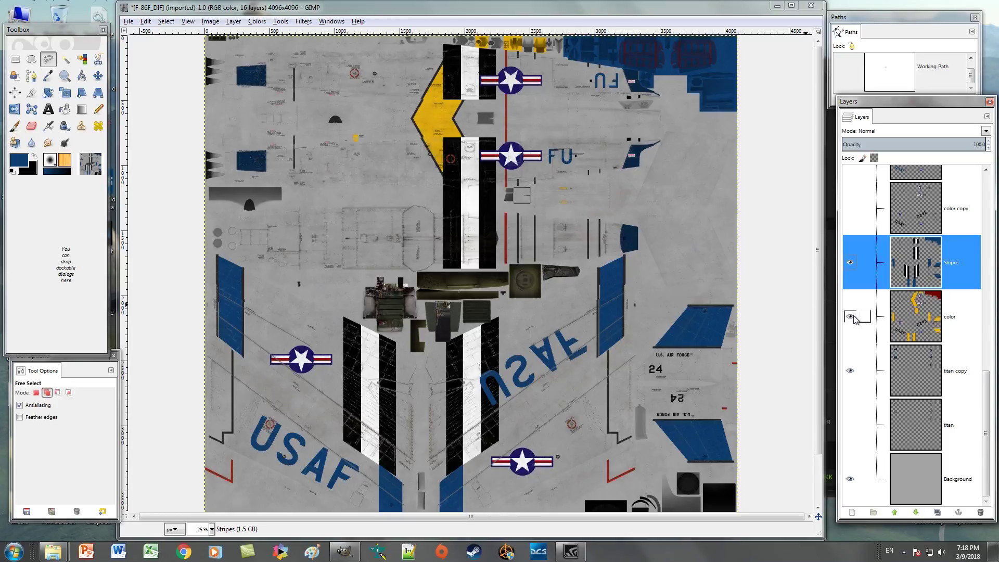
click(957, 319)
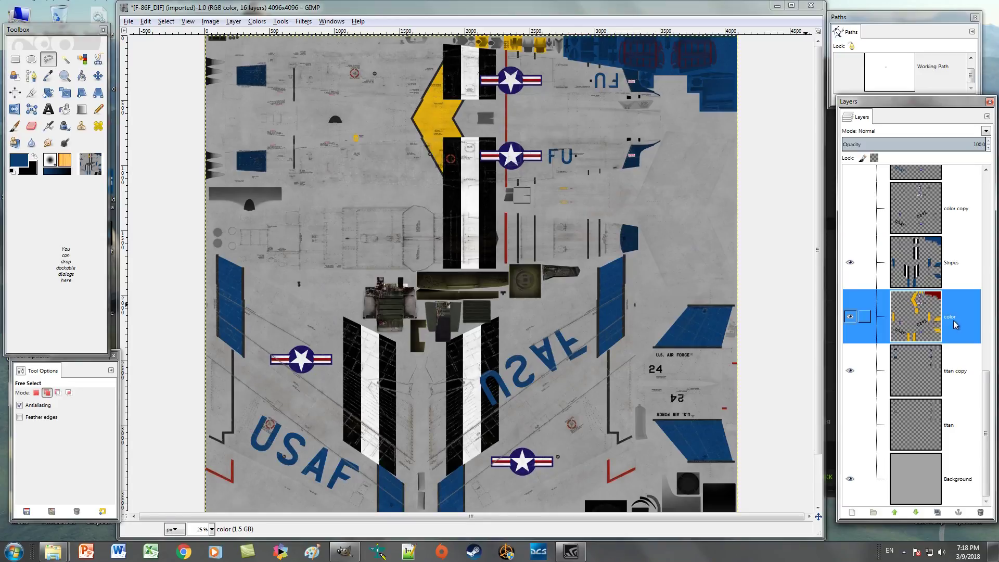
click(117, 80)
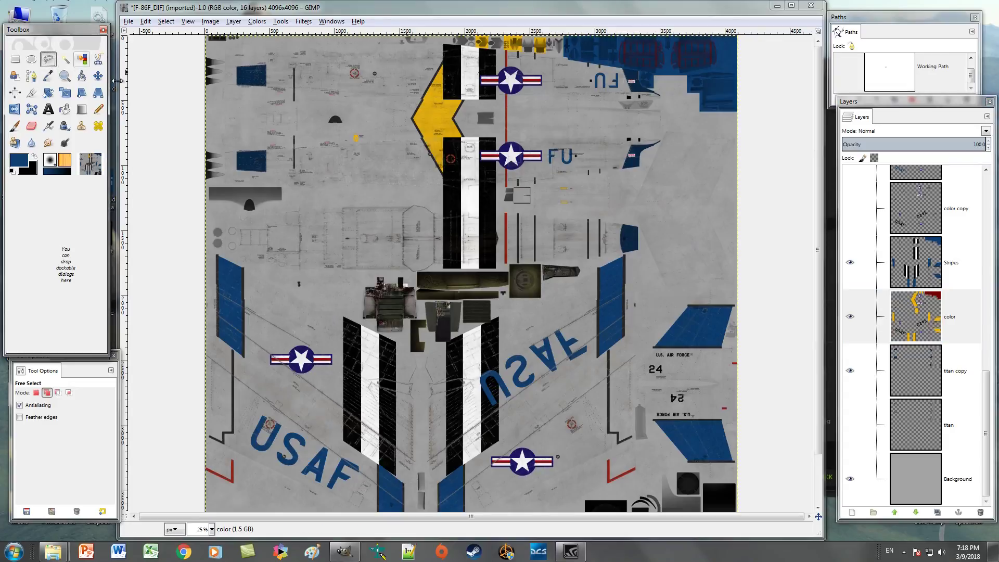
- Outline the small line markings on the rear fuselage below the FU lettering with a Free Select polygon and copy them
click(584, 167)
click(585, 178)
click(602, 177)
click(605, 164)
click(584, 167)
key(Return)
key(ctrl+c)
- Paste the copied fuselage markings onto the Stripes layer, anchor the floating selection and hide the color layer
click(948, 266)
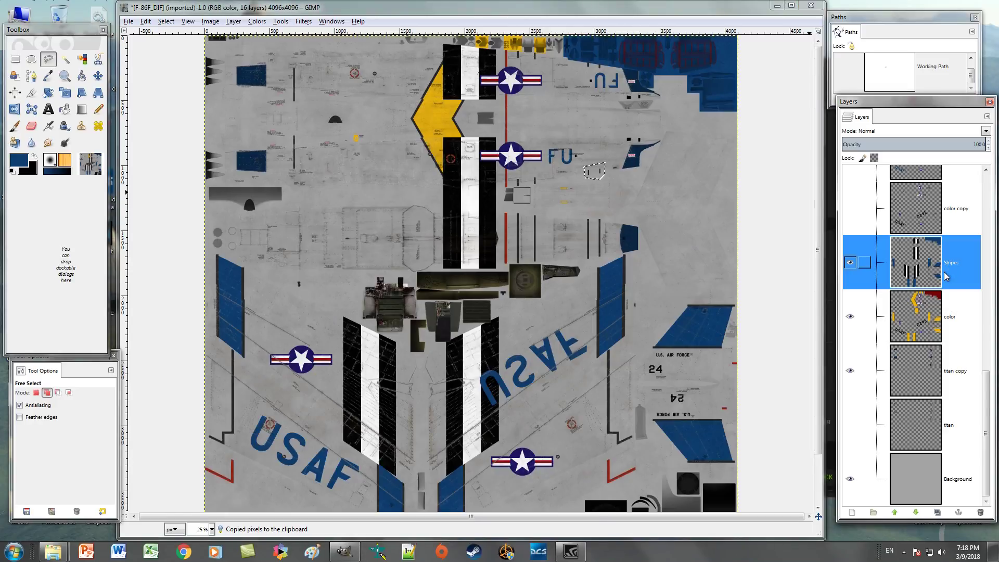
key(ctrl+v)
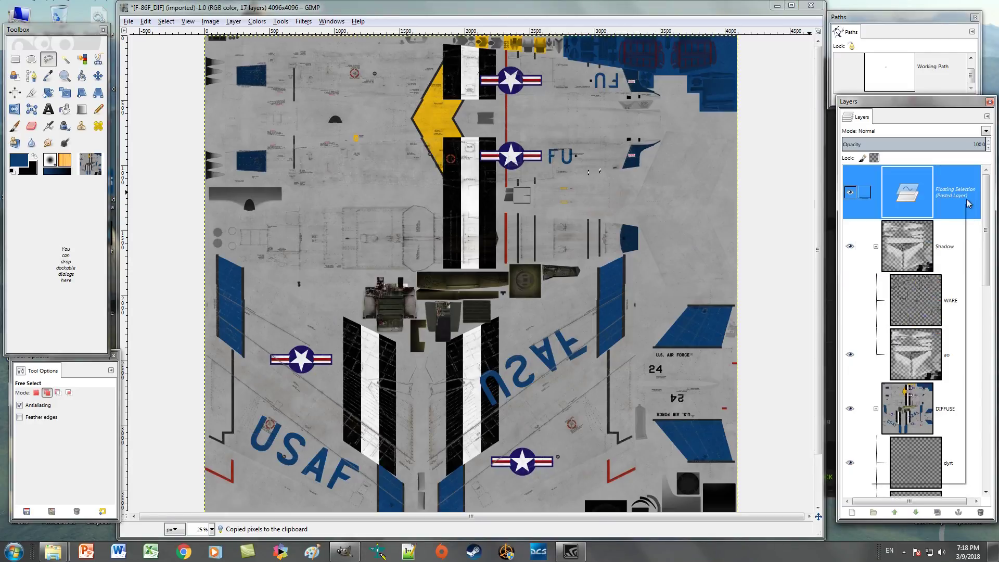
right_click(853, 194)
click(907, 262)
click(850, 316)
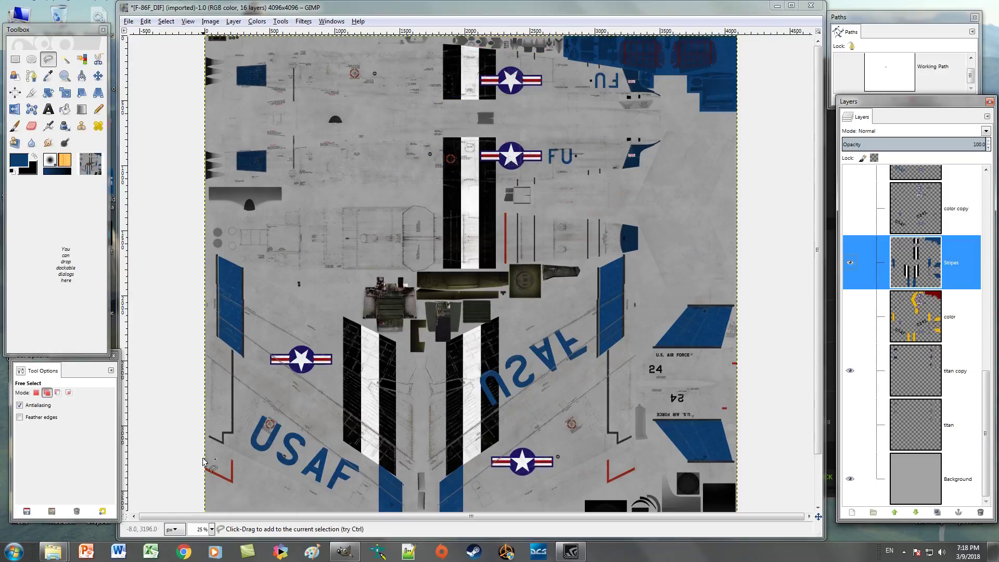
- On the Stripes layer at 100% zoom, enclose the gap between the left wing's outer black border and blue band with a Free Select polygon
click(212, 529)
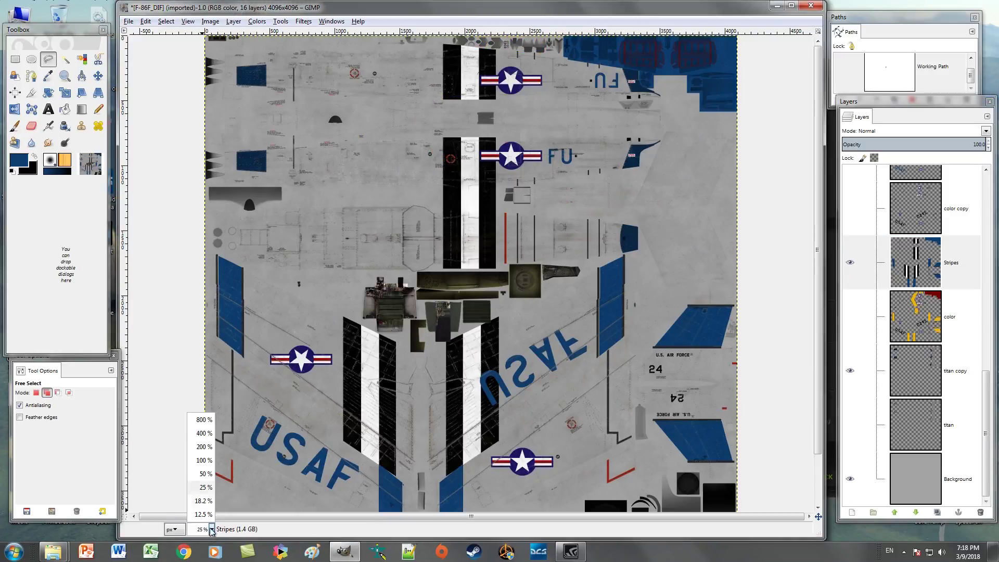
click(204, 461)
drag(384, 517, 125, 512)
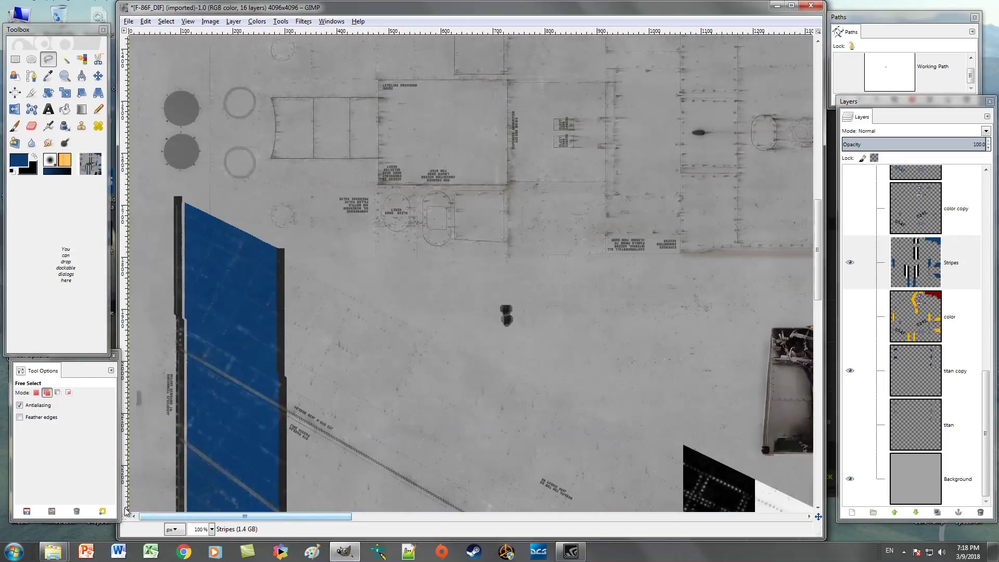
scroll(165, 243, down, 3)
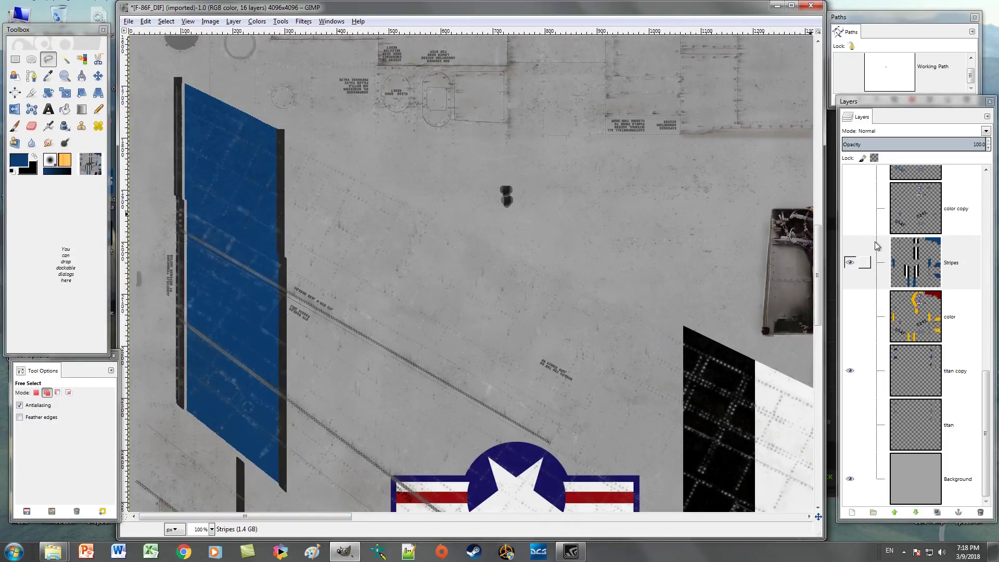
click(959, 264)
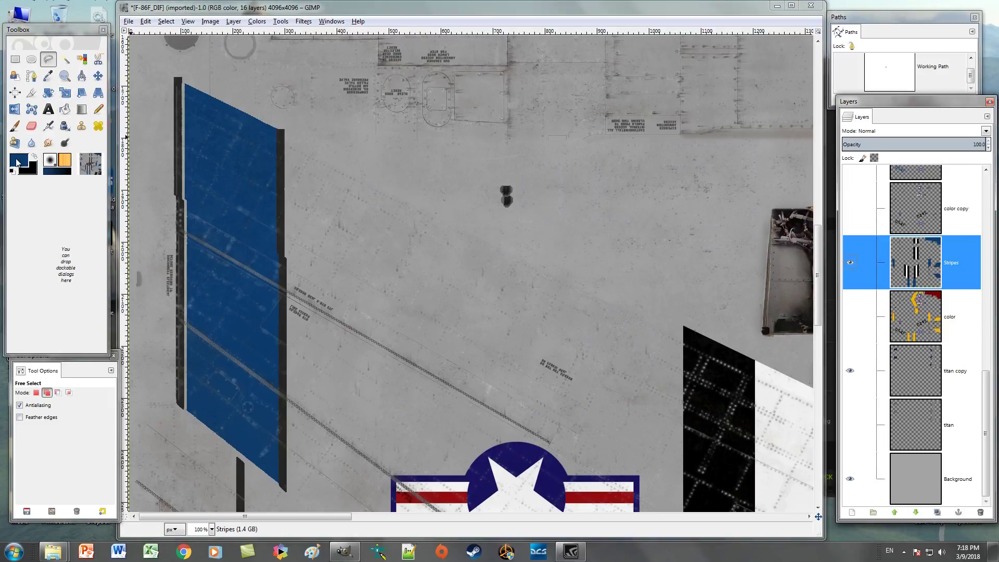
click(49, 60)
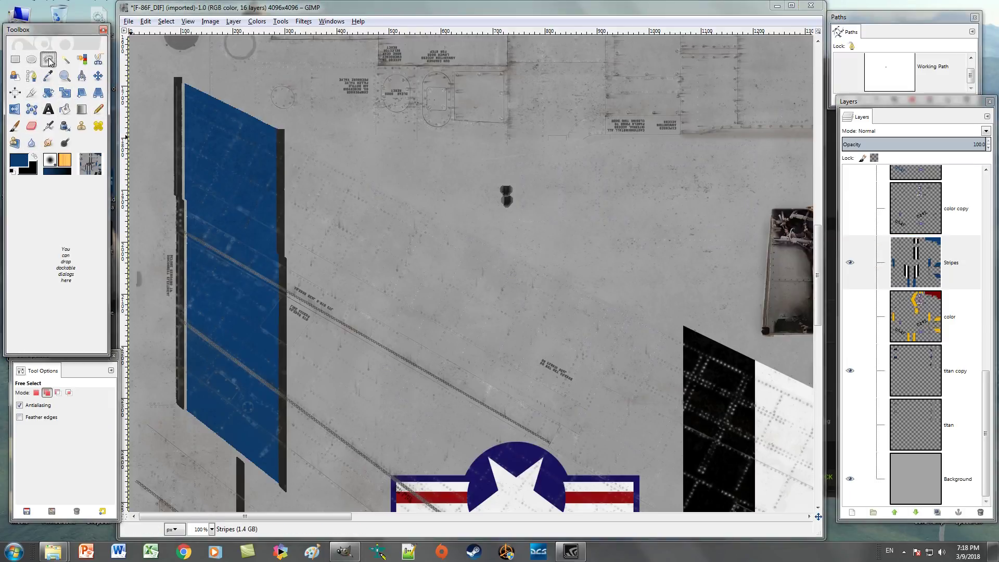
click(208, 95)
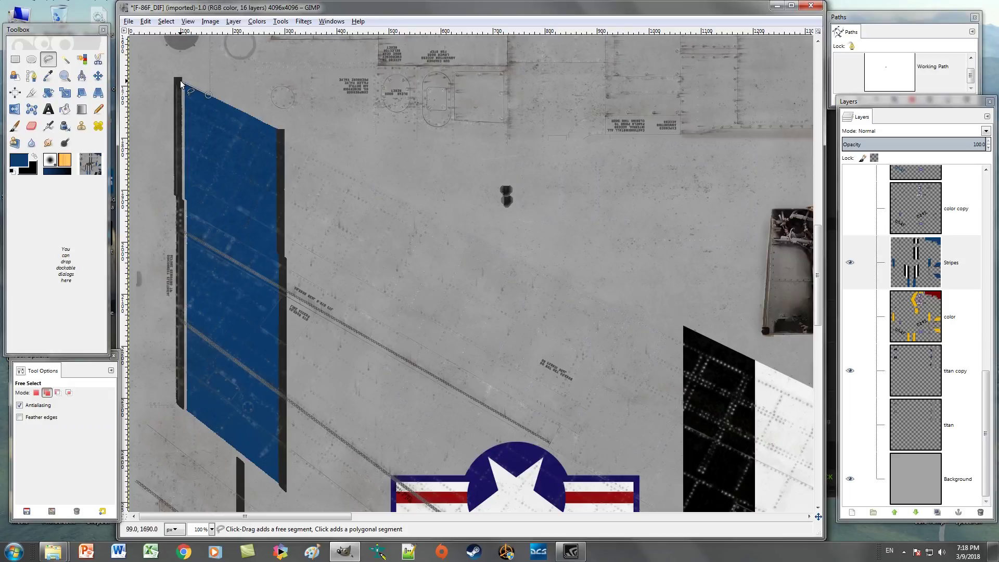
click(178, 79)
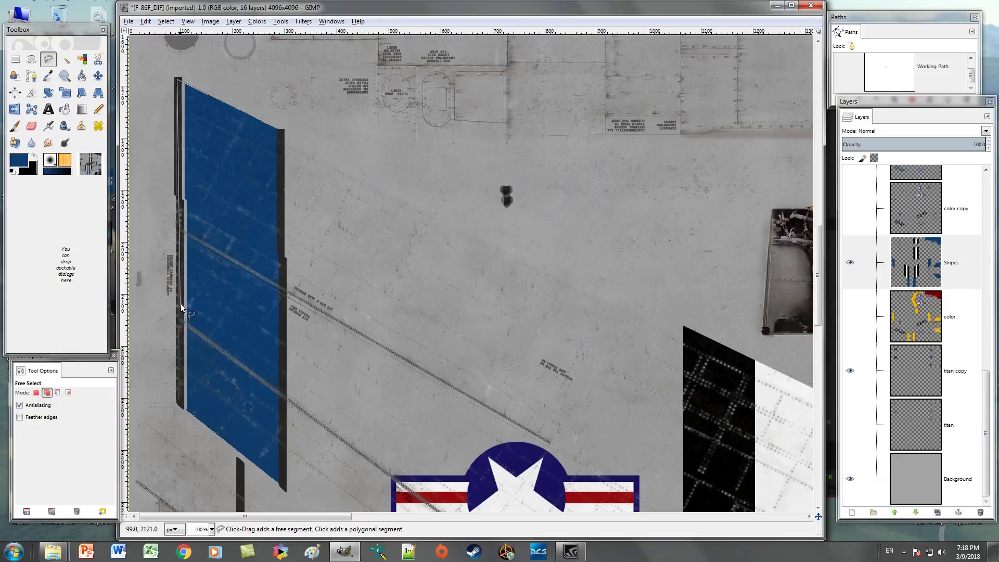
click(178, 201)
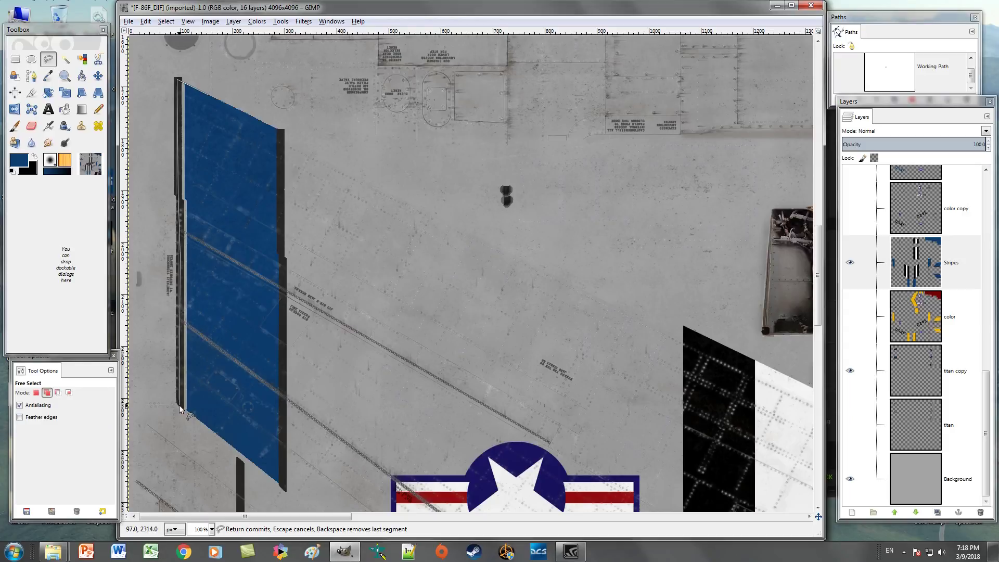
click(199, 417)
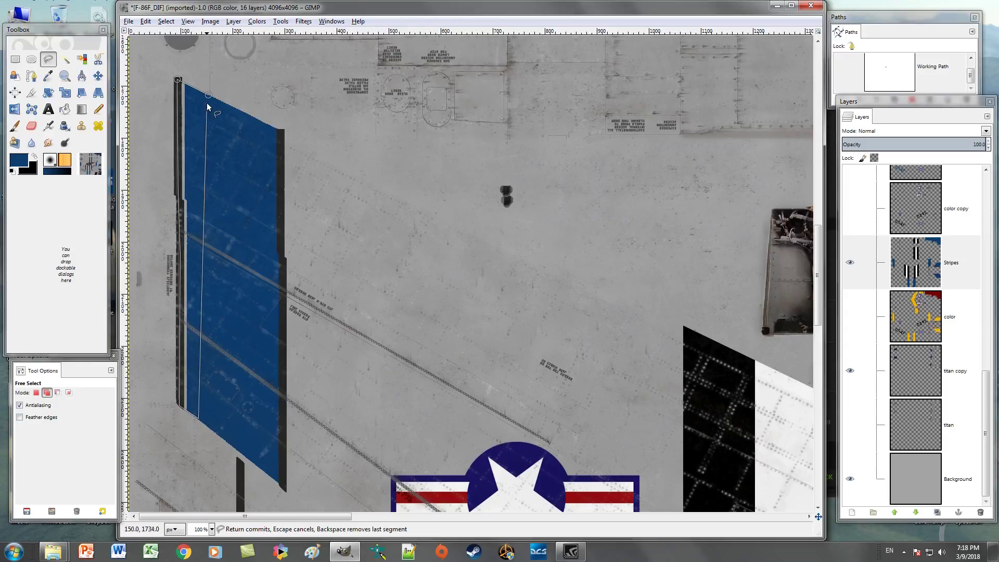
click(209, 96)
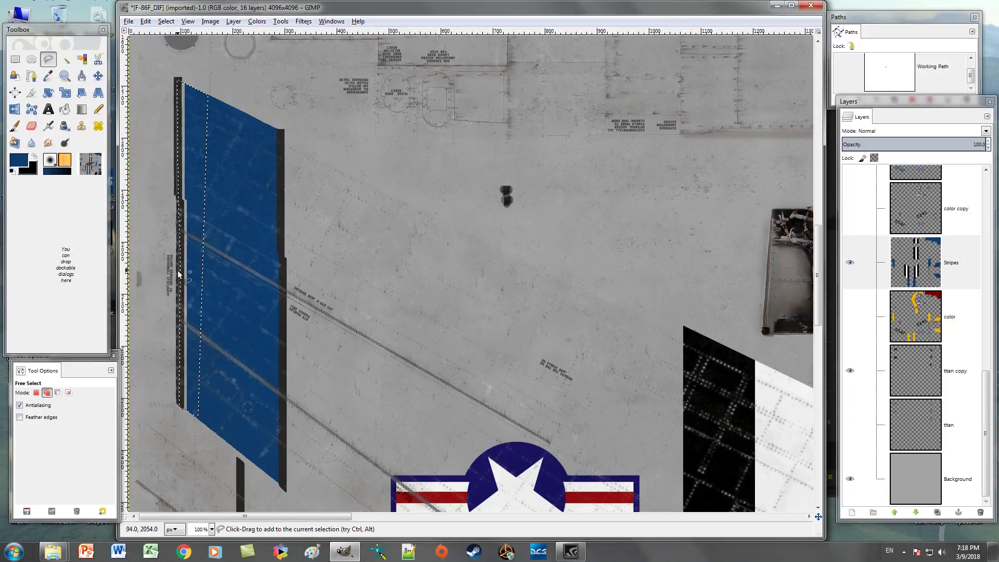
- Subtract the black border from the left wing selection with Fuzzy Select and paint the remaining gap blue with the Pencil
click(65, 61)
click(58, 393)
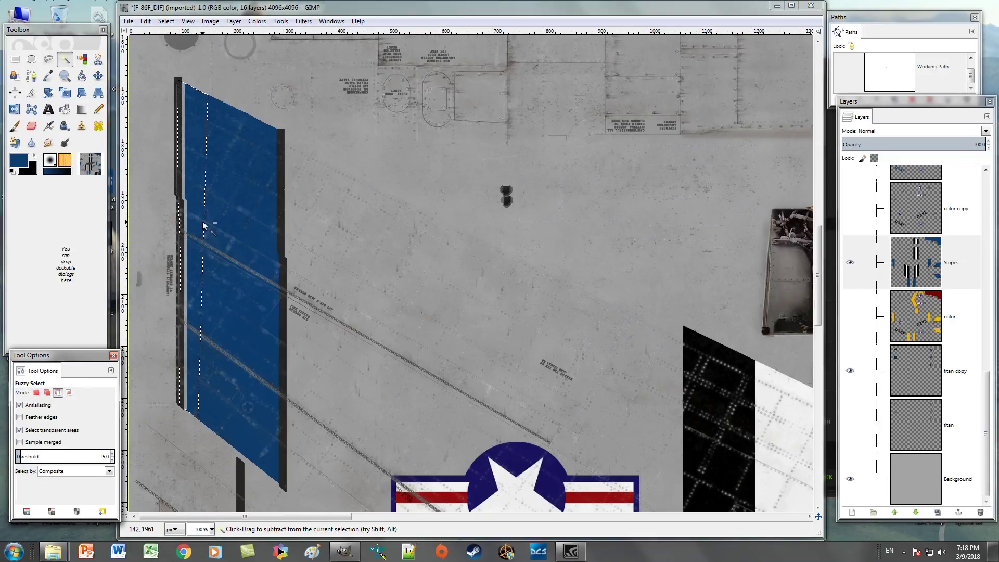
click(181, 233)
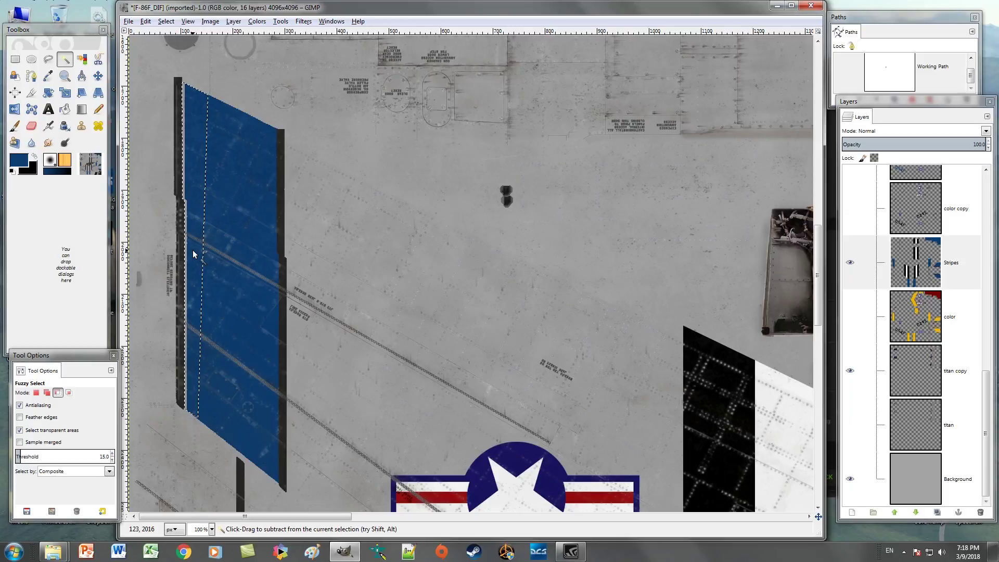
key(n)
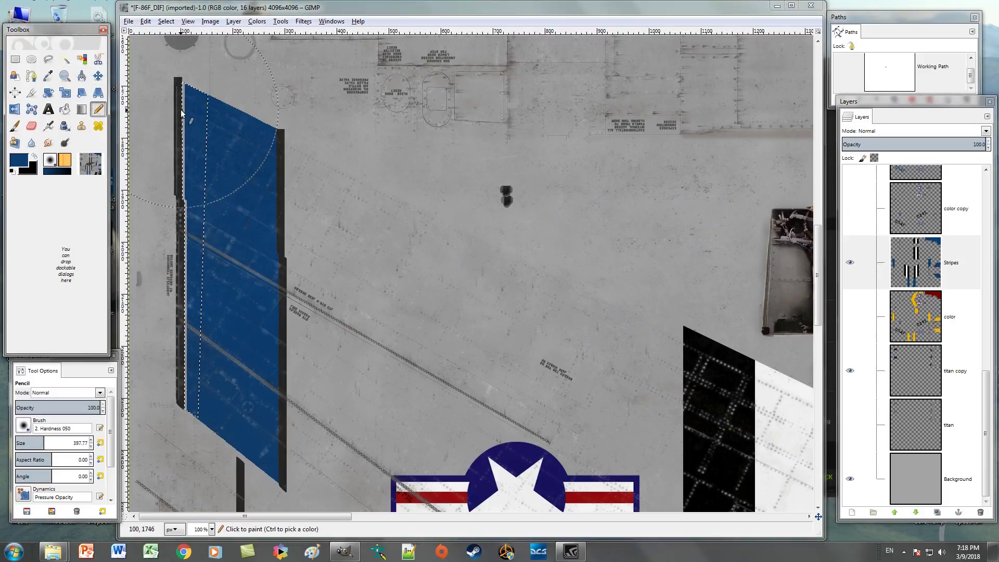
- Enclose the gap between the right wing's inner black border and blue band with a Free Select polygon
drag(281, 517, 736, 525)
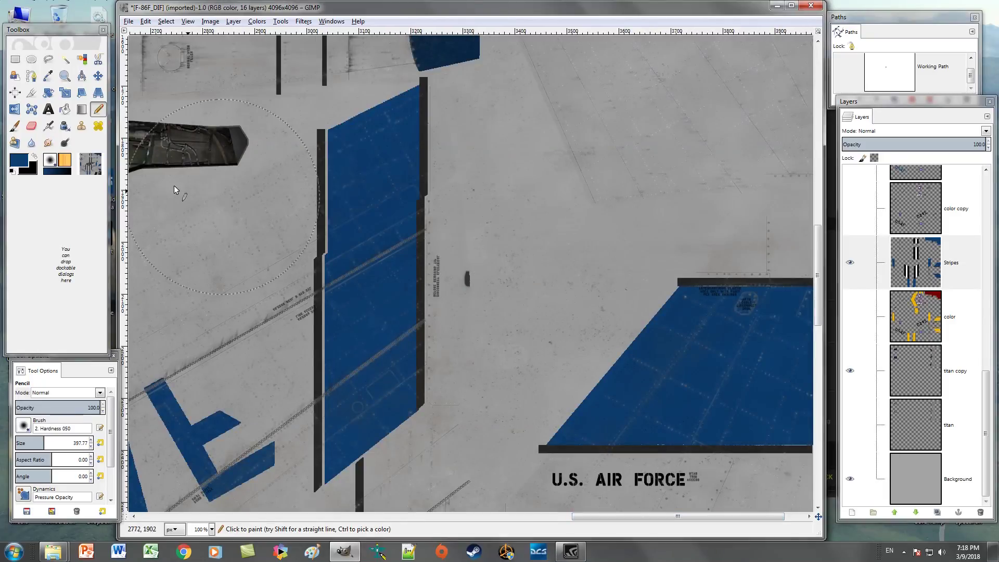
click(48, 60)
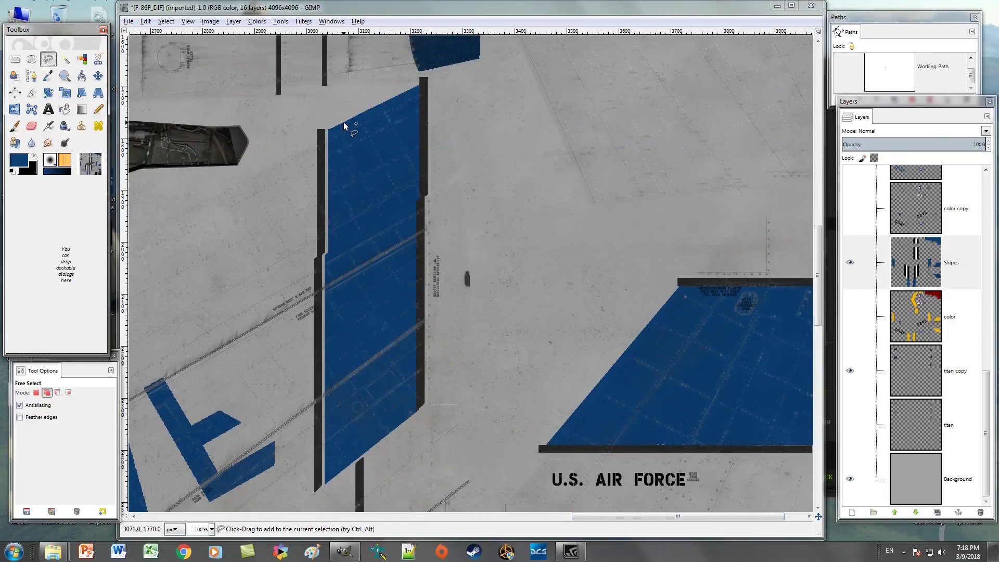
click(344, 122)
click(321, 134)
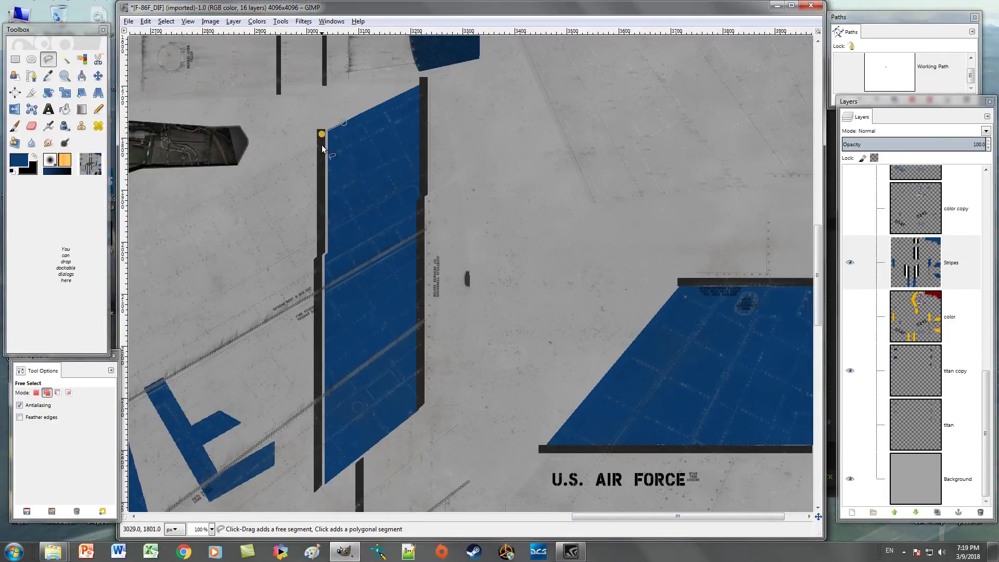
click(322, 252)
click(318, 262)
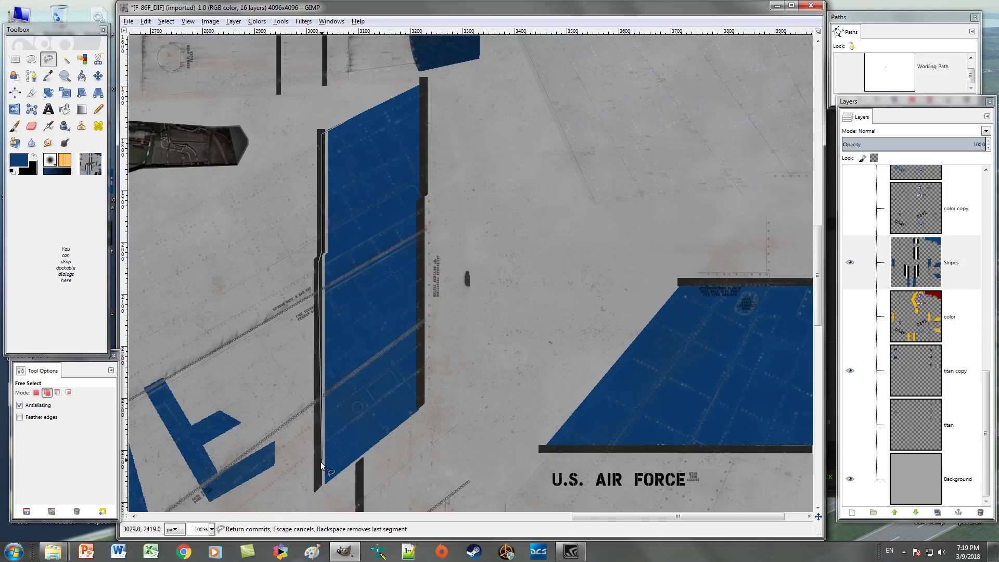
click(318, 488)
click(339, 472)
click(343, 123)
key(Return)
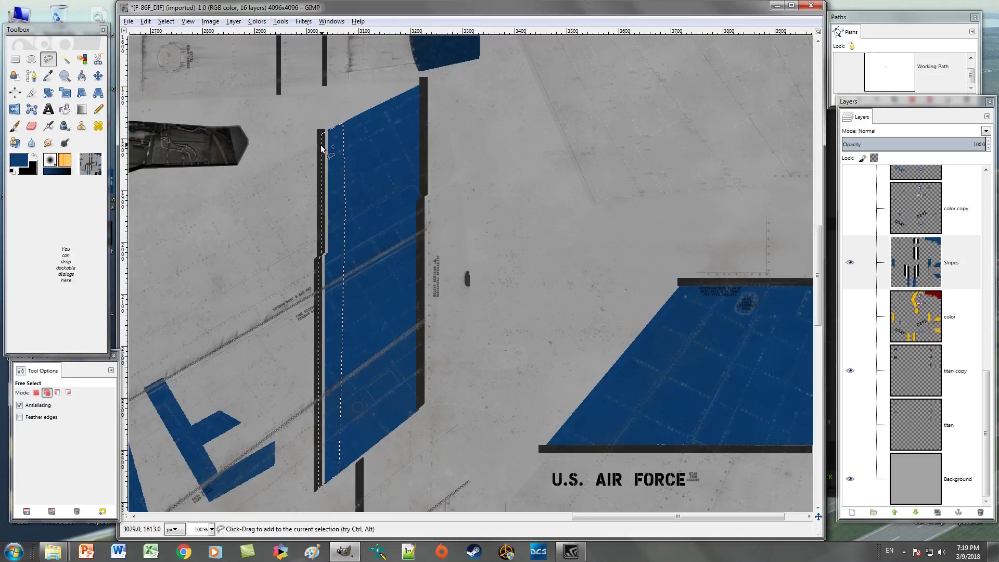
- Subtract the black border from the right wing selection with Fuzzy Select and fill the gap with blue using the Pencil
click(65, 61)
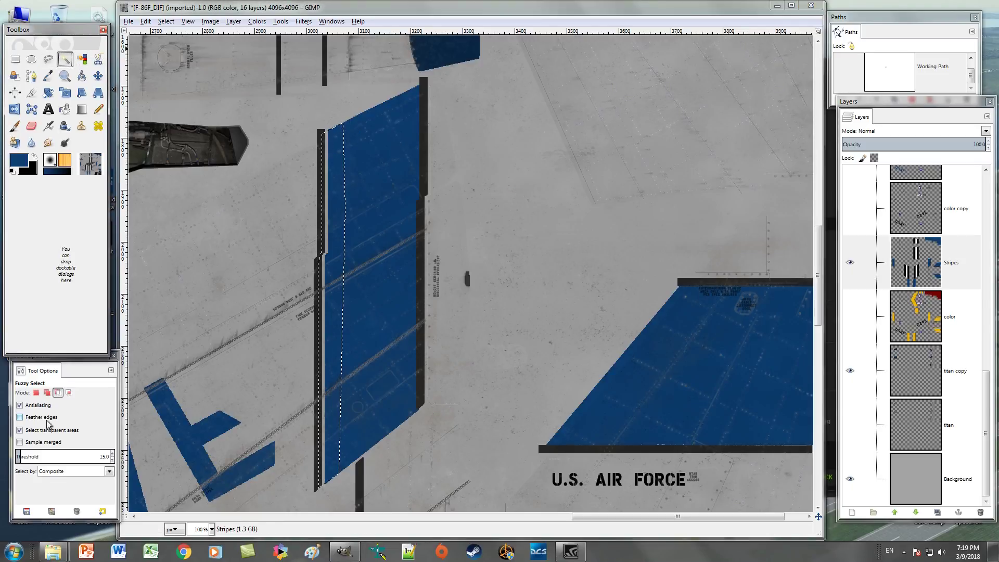
click(58, 393)
click(321, 277)
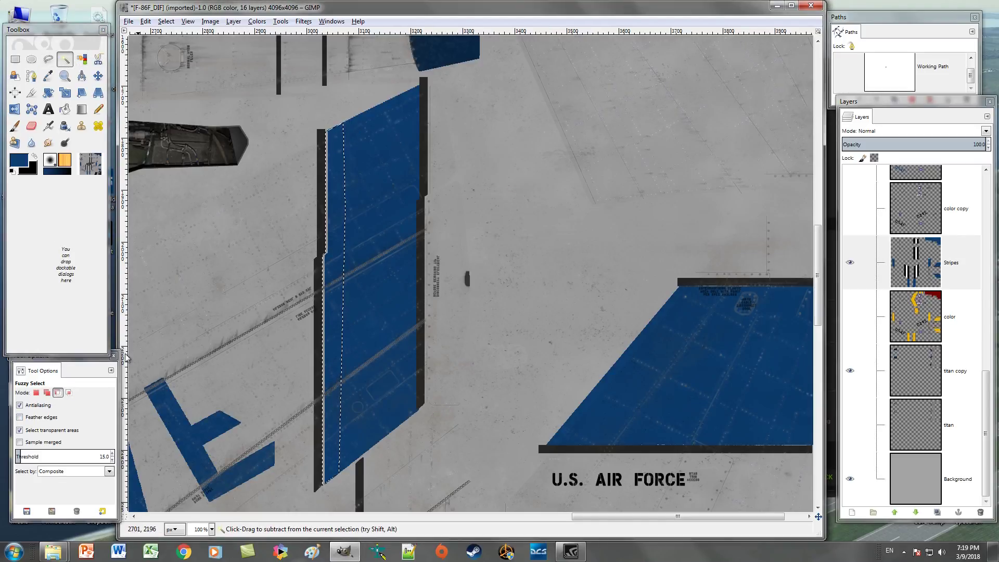
click(36, 392)
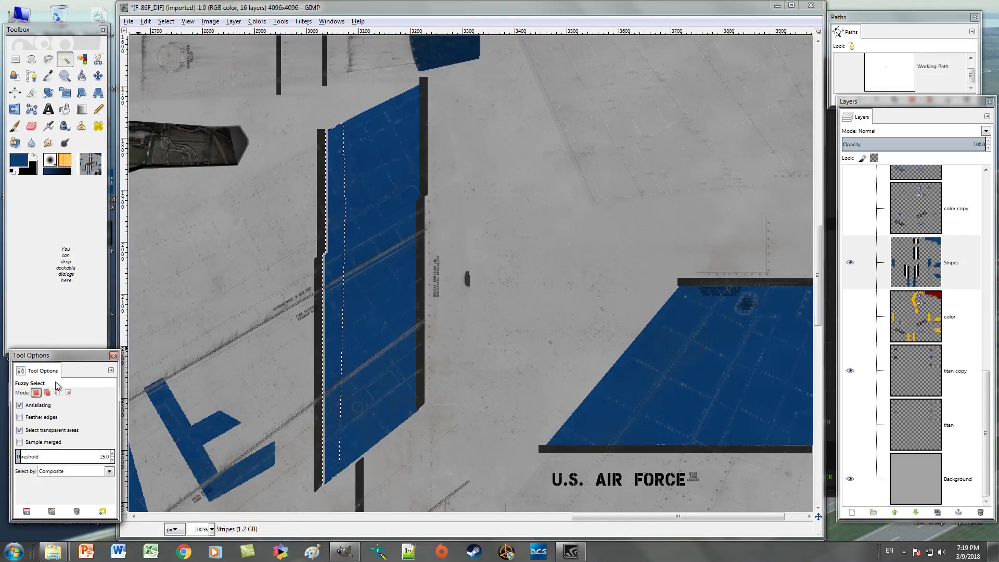
click(98, 109)
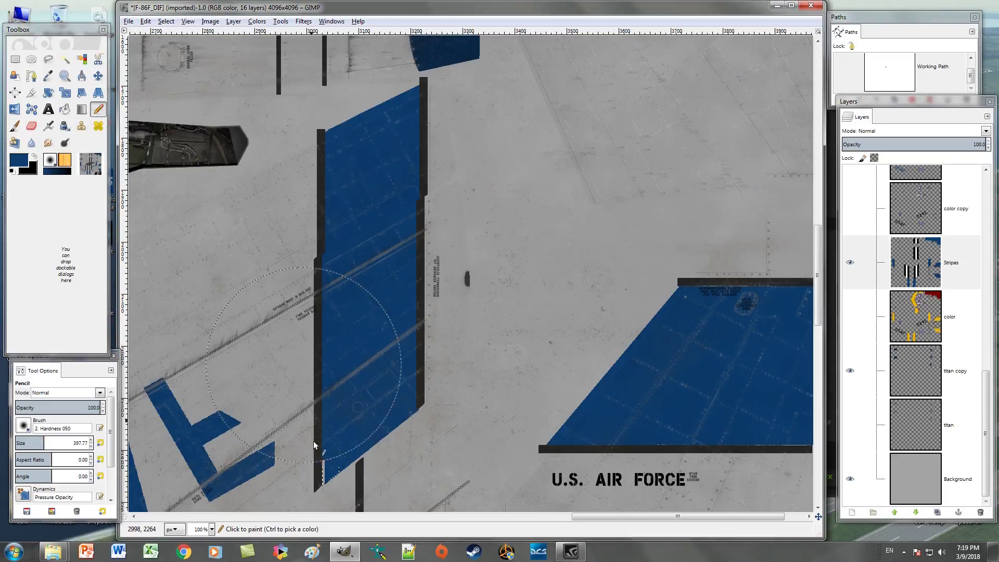
- Inspect the right wing band up close and the whole texture at 25% zoom for remaining gaps or missing markings
scroll(454, 342, down, 5)
scroll(458, 342, up, 3)
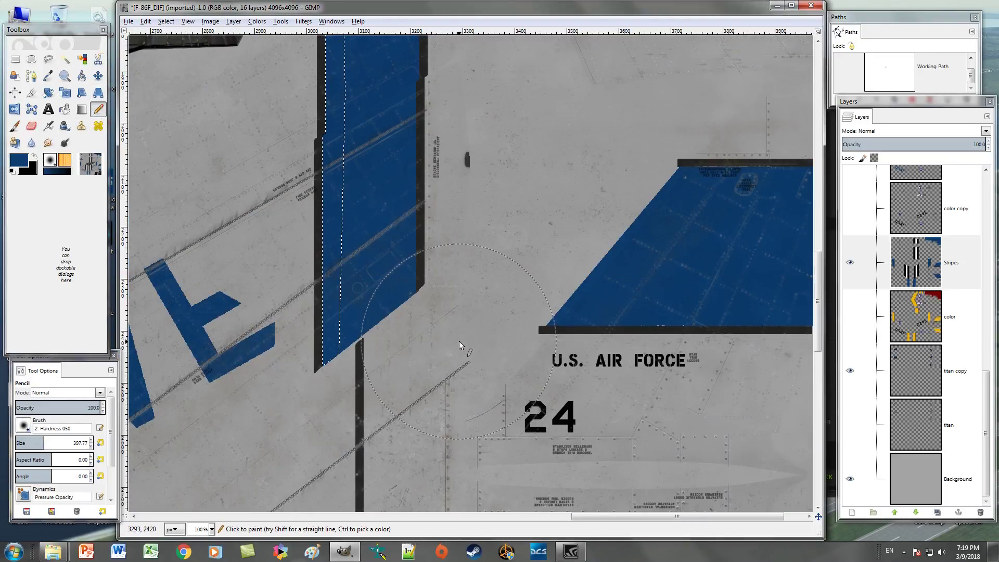
scroll(461, 342, up, 5)
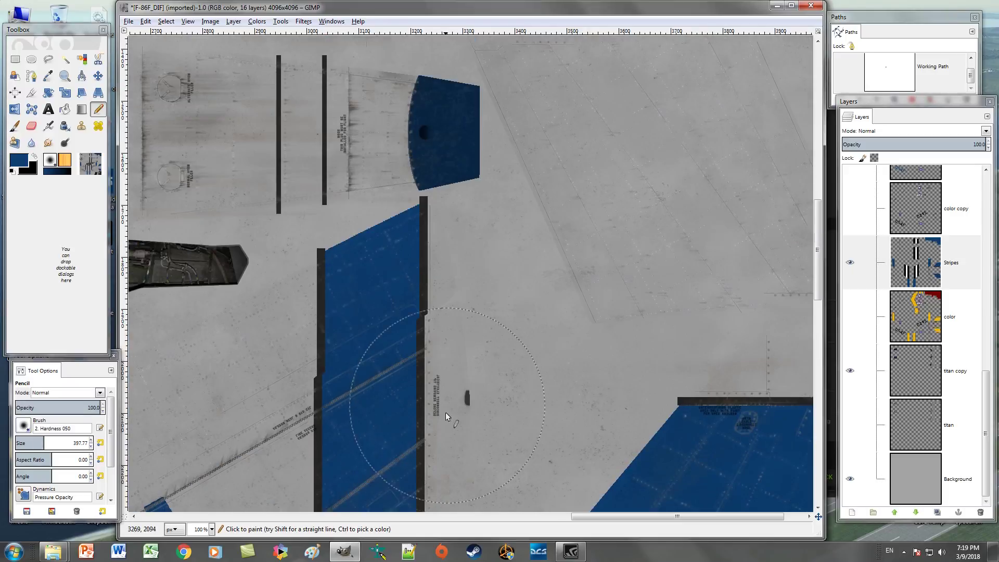
click(210, 532)
click(203, 497)
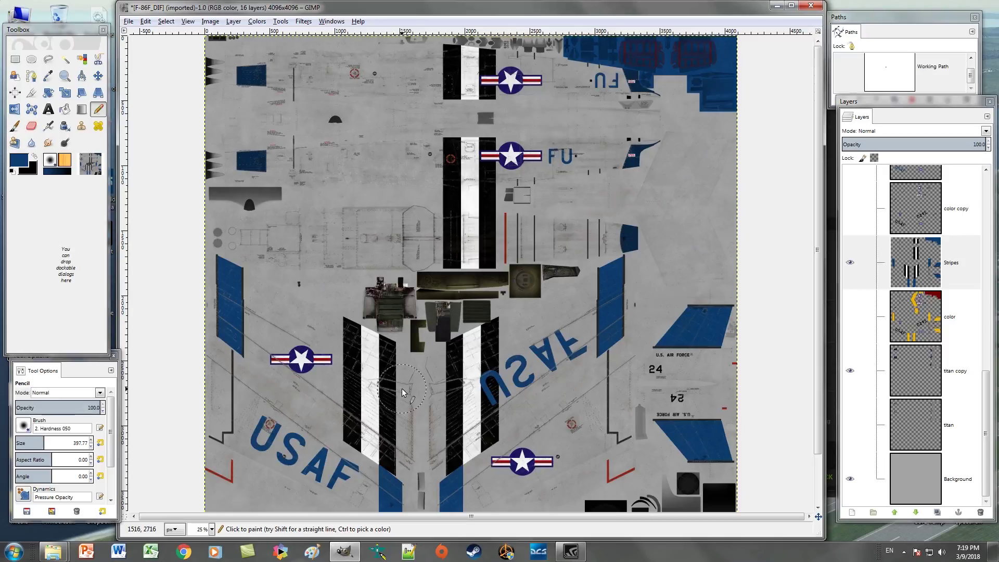
scroll(405, 392, down, 1)
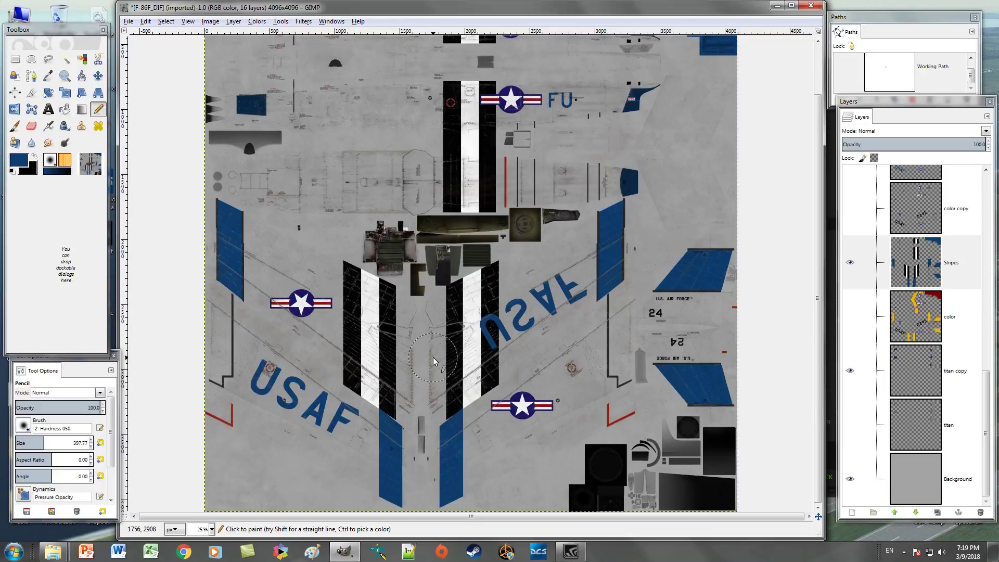
scroll(434, 358, up, 1)
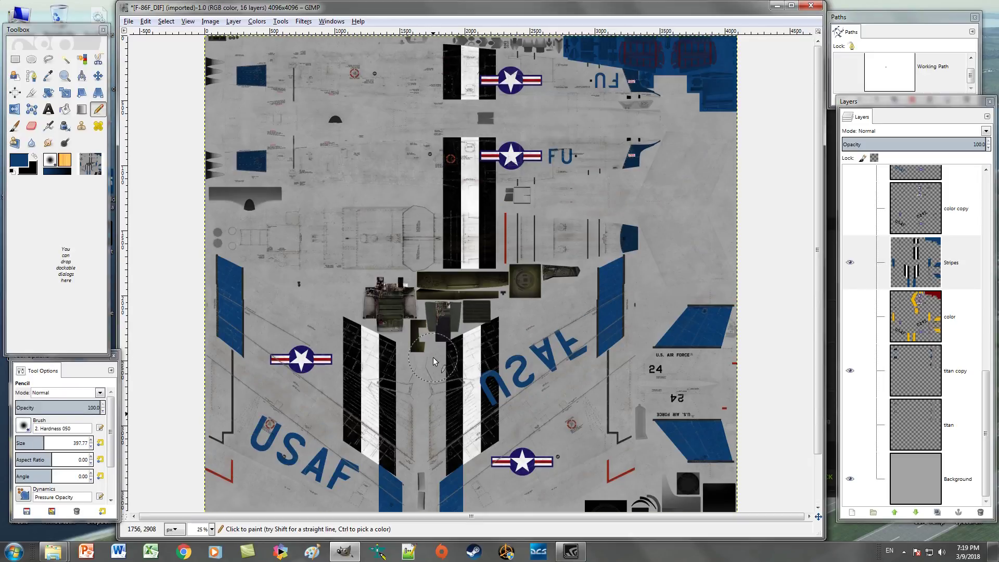
scroll(433, 356, down, 1)
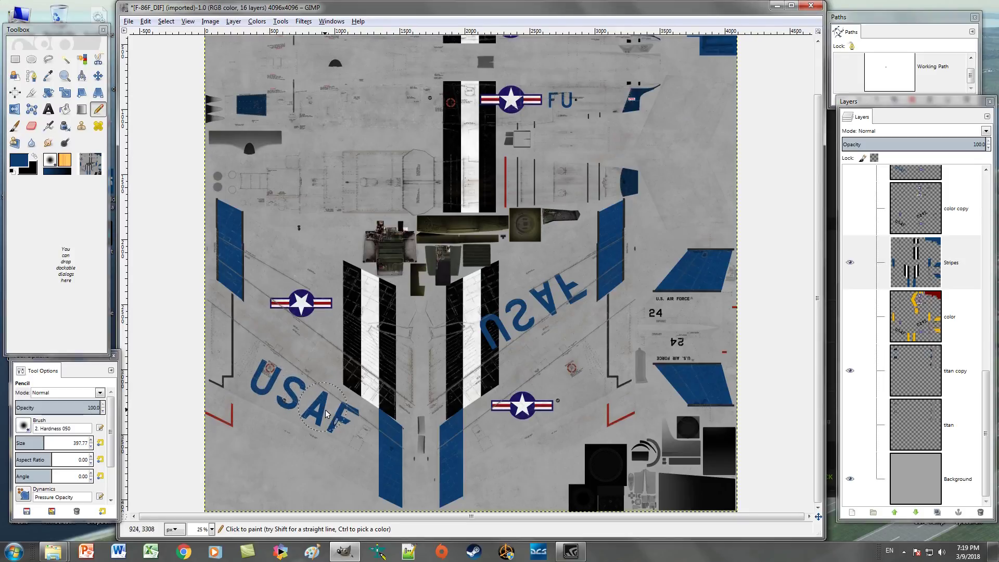
- Select all the blue USAF and FU lettering on the color copy #2 layer with Select by Color
click(968, 271)
scroll(966, 281, up, 2)
click(948, 279)
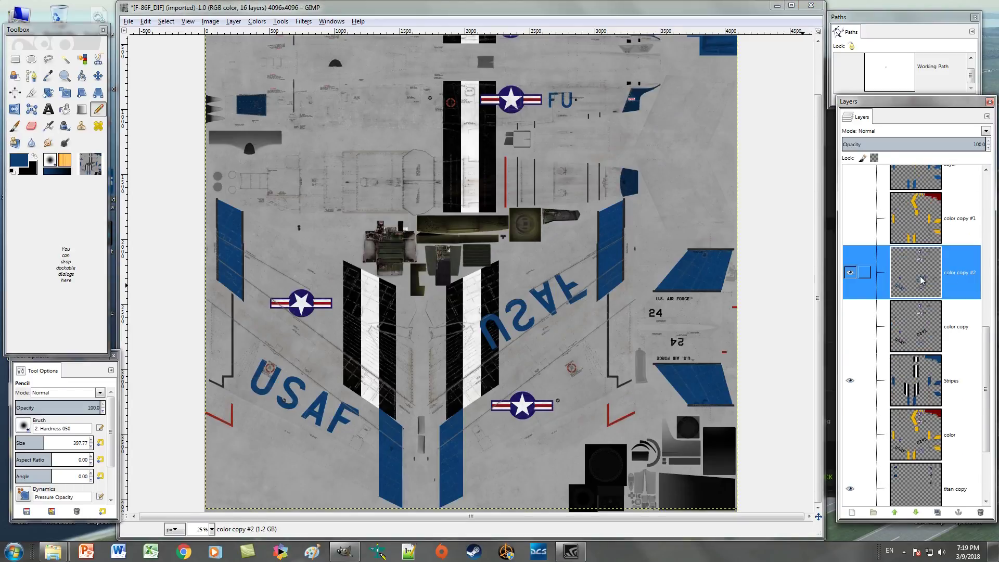
scroll(670, 270, up, 2)
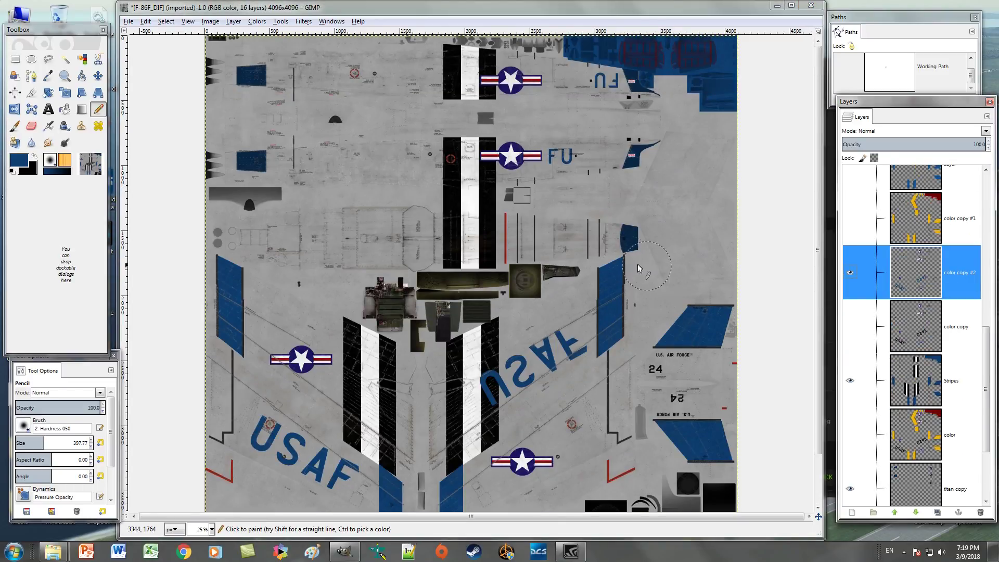
click(84, 61)
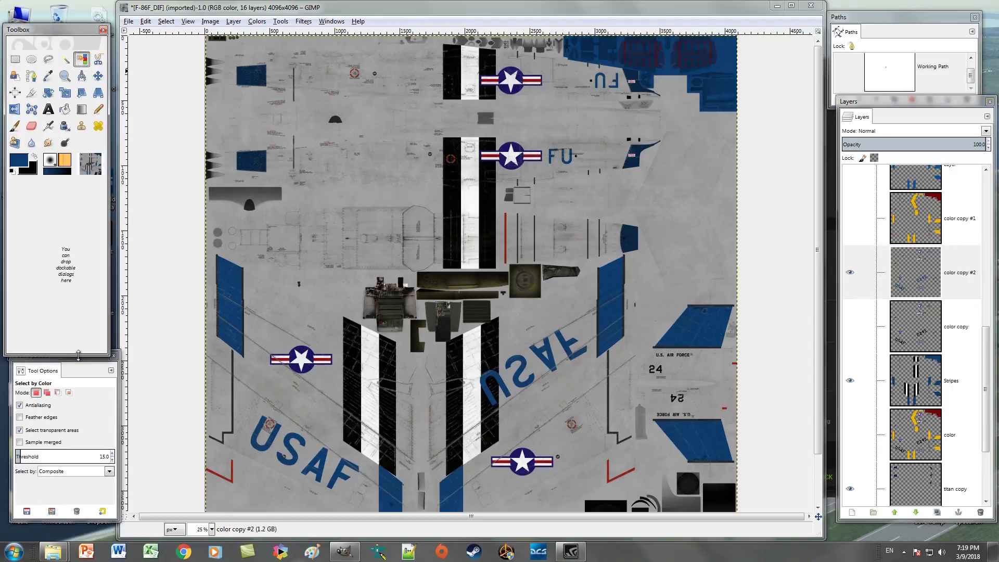
click(552, 365)
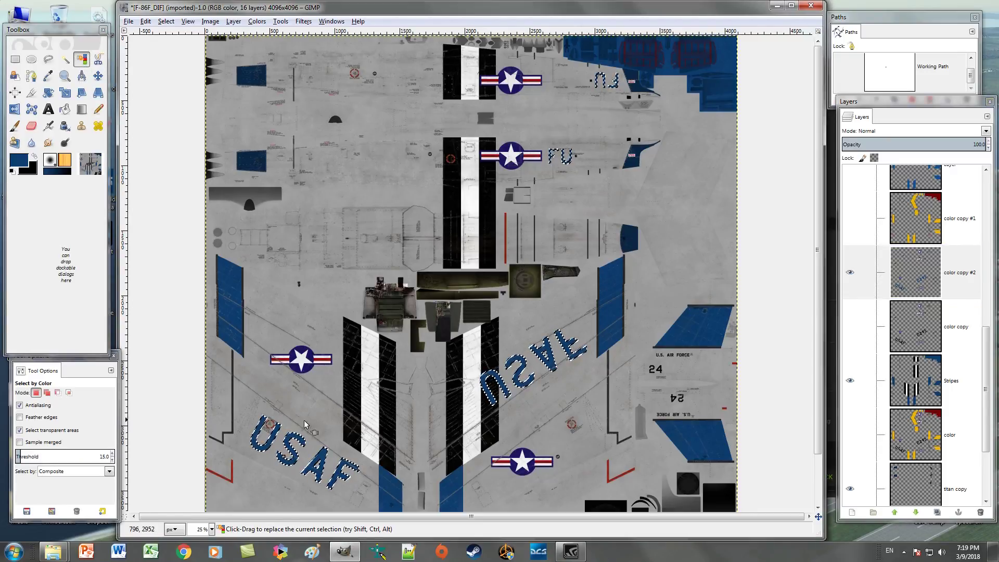
scroll(468, 375, down, 2)
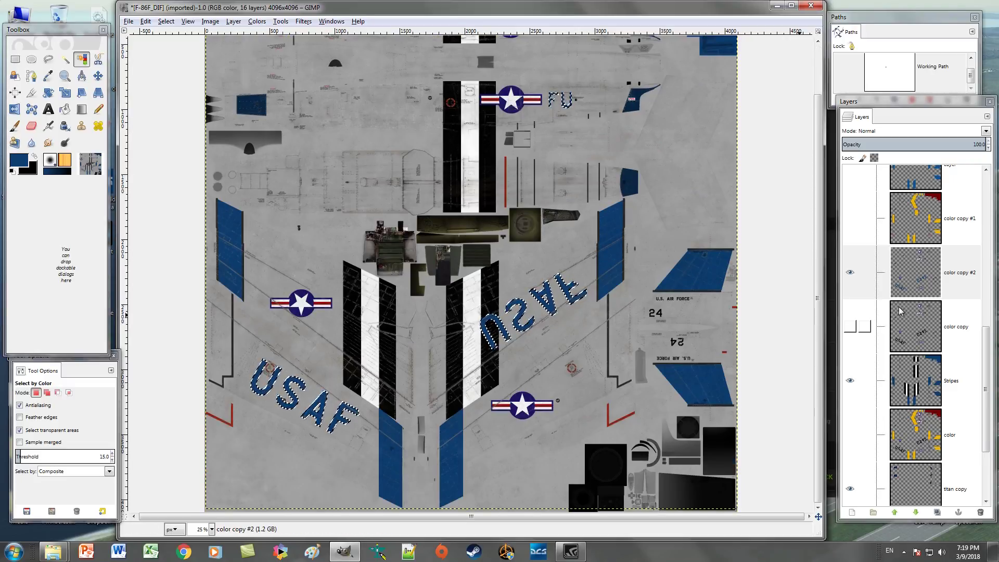
- Add two empty transparent layers and place them directly beneath the color copy #2 layer
click(957, 276)
right_click(957, 280)
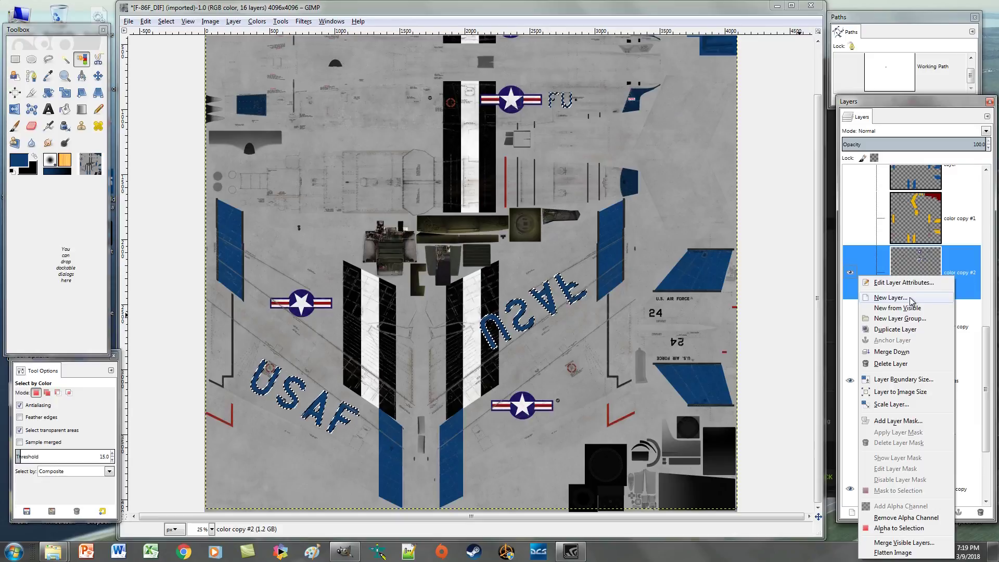
click(890, 297)
click(120, 206)
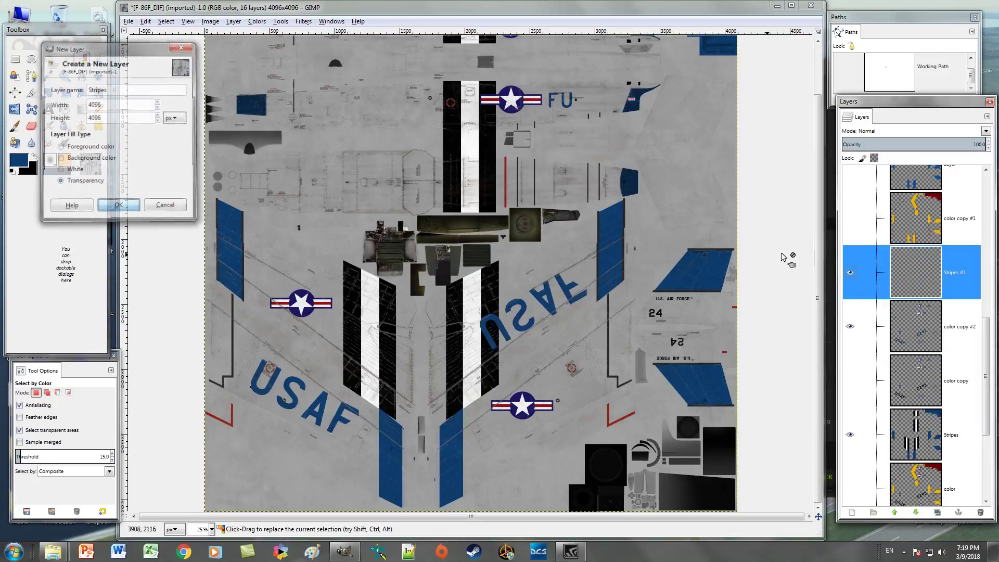
drag(957, 283, 955, 355)
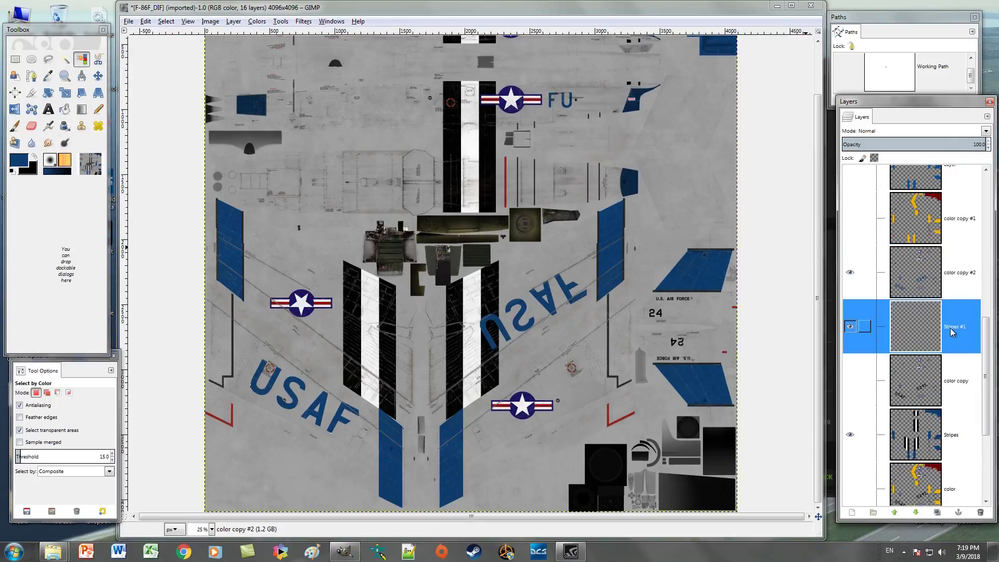
right_click(953, 331)
click(890, 96)
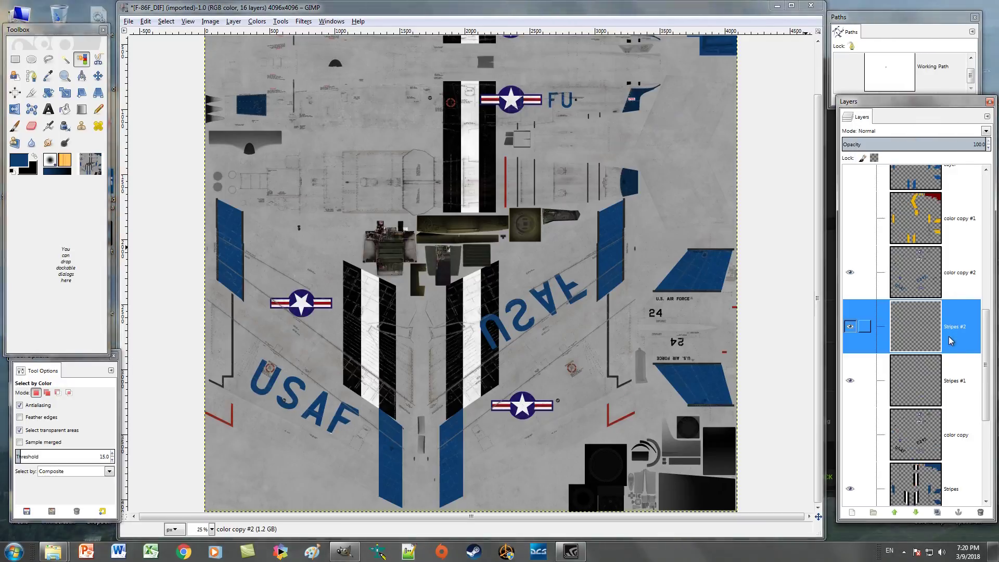
- Rename the lower of the two new empty layers as Stripe Shadow
right_click(957, 381)
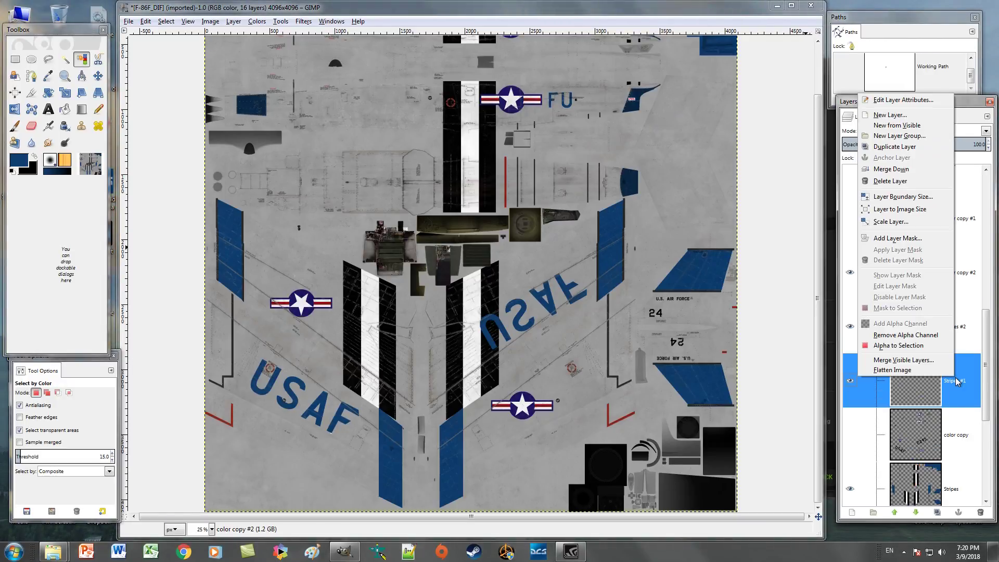
click(895, 101)
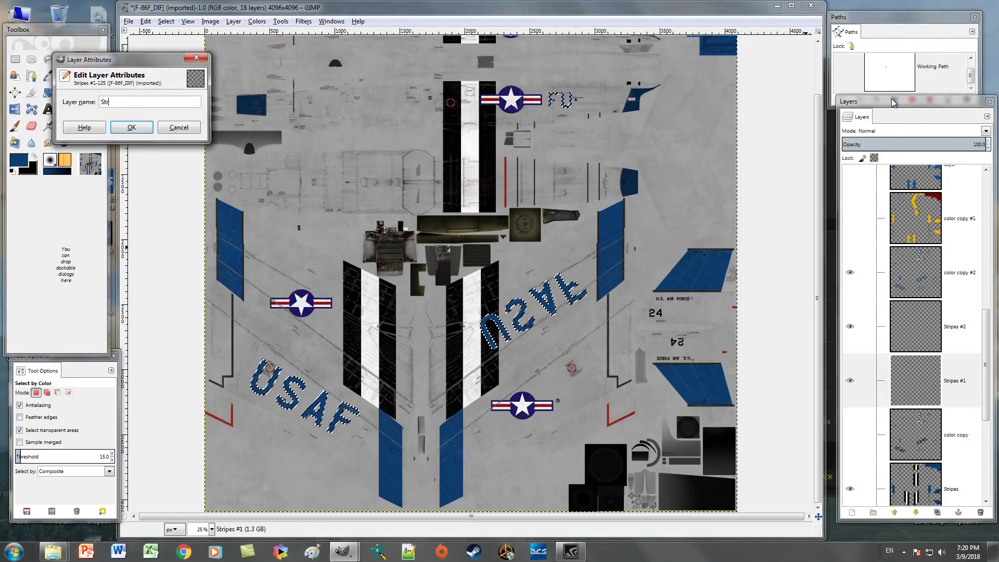
key(Return)
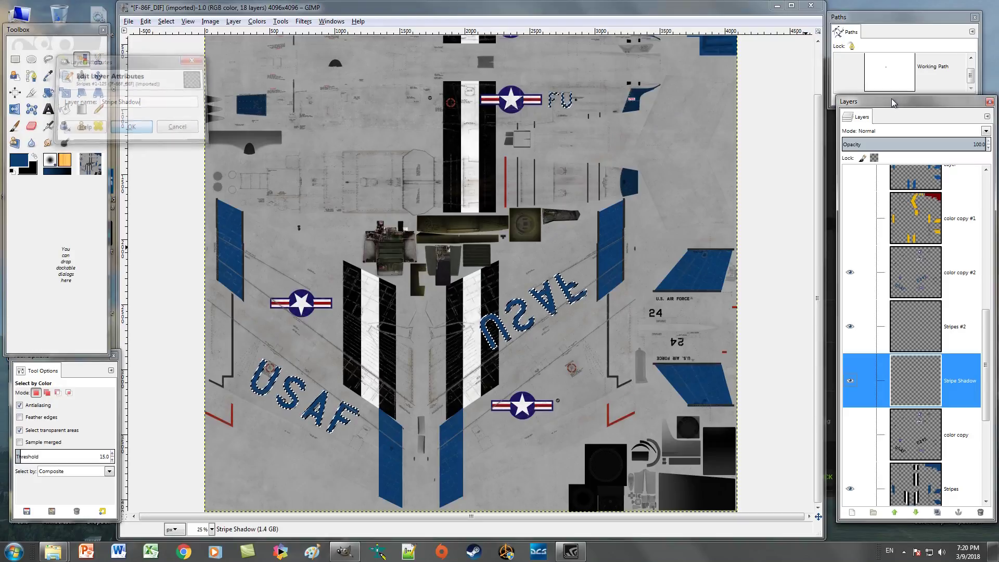
- Rename the upper new empty layer, directly beneath color copy #2, as Word Shadow 1
right_click(958, 331)
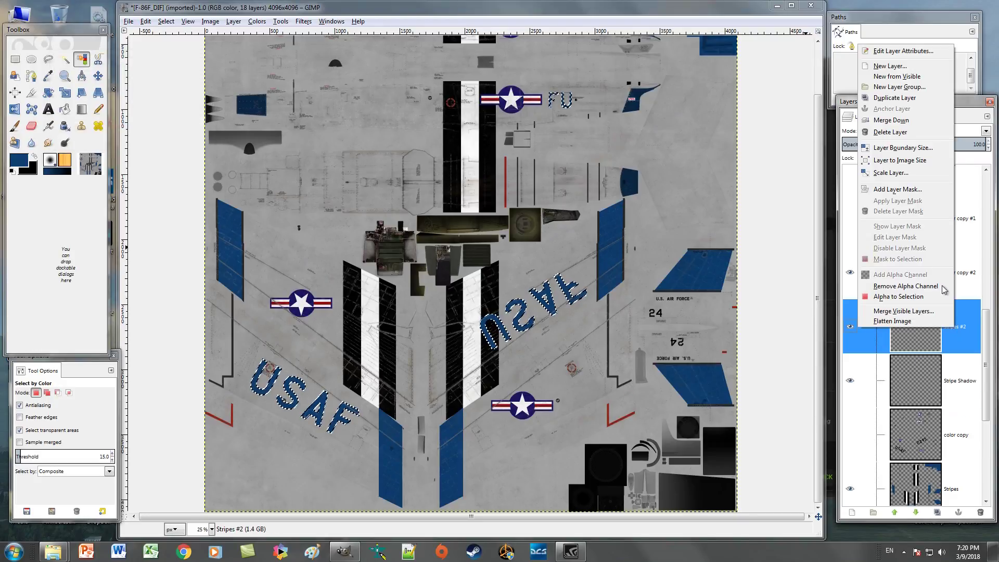
click(895, 51)
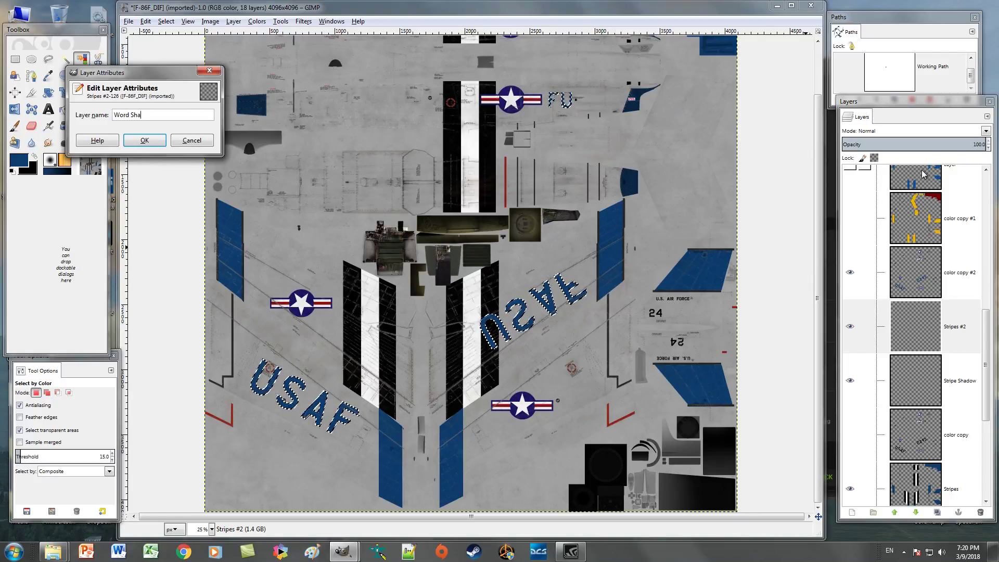
text(Word Shadow 1)
key(Return)
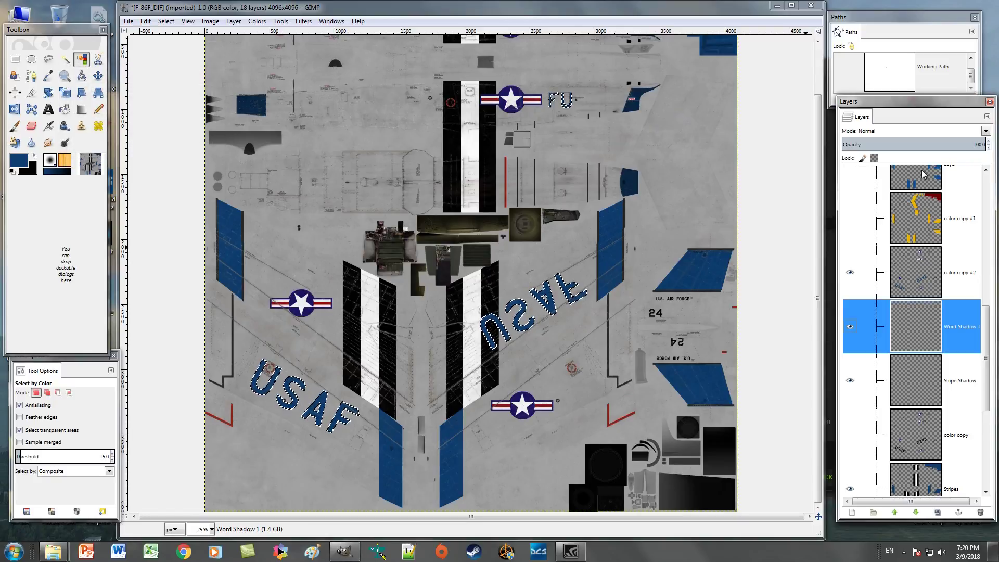
- Rename the Stripe Shadow layer as Words Shadow 2
right_click(972, 383)
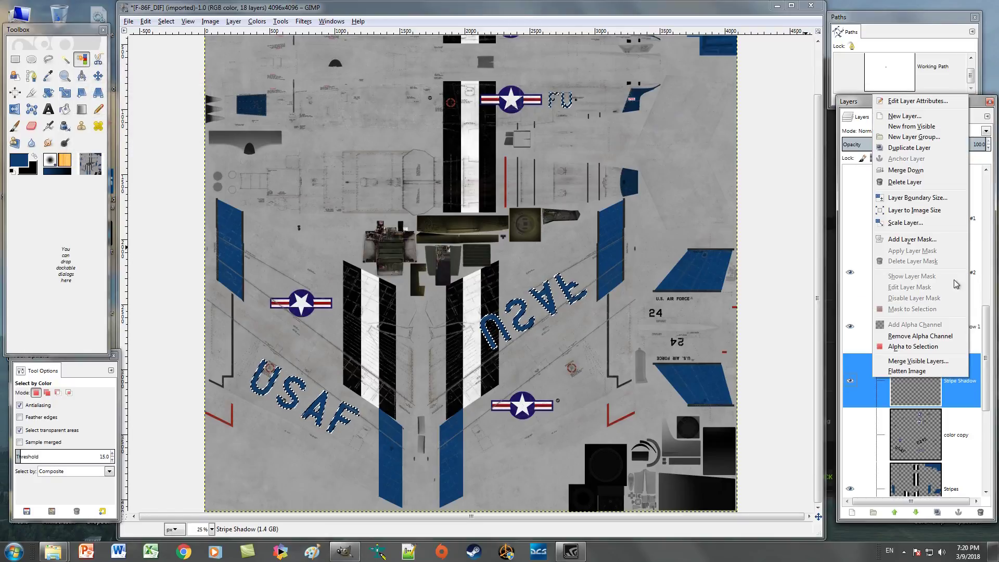
click(916, 102)
text(Words S)
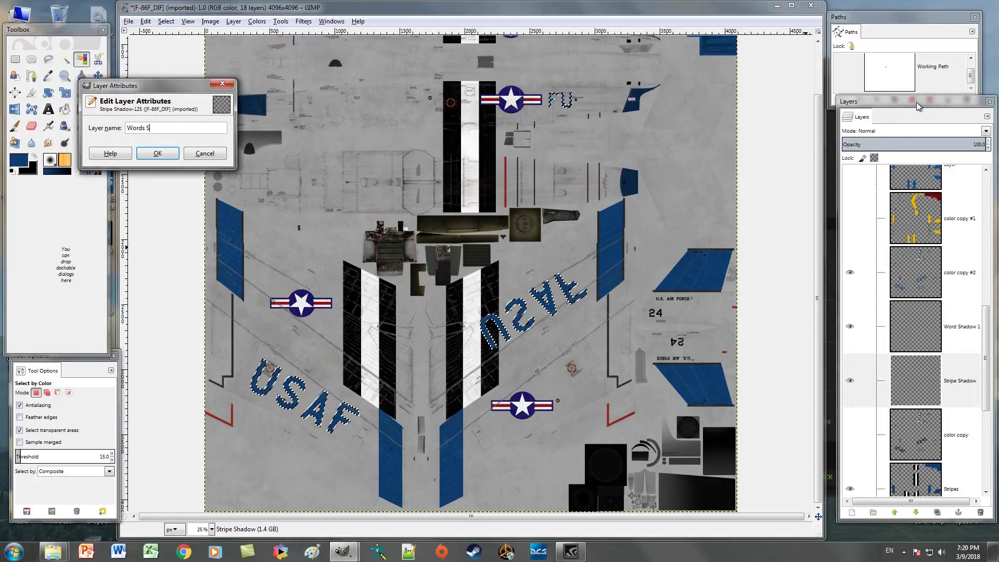
text(hadow 2)
key(Return)
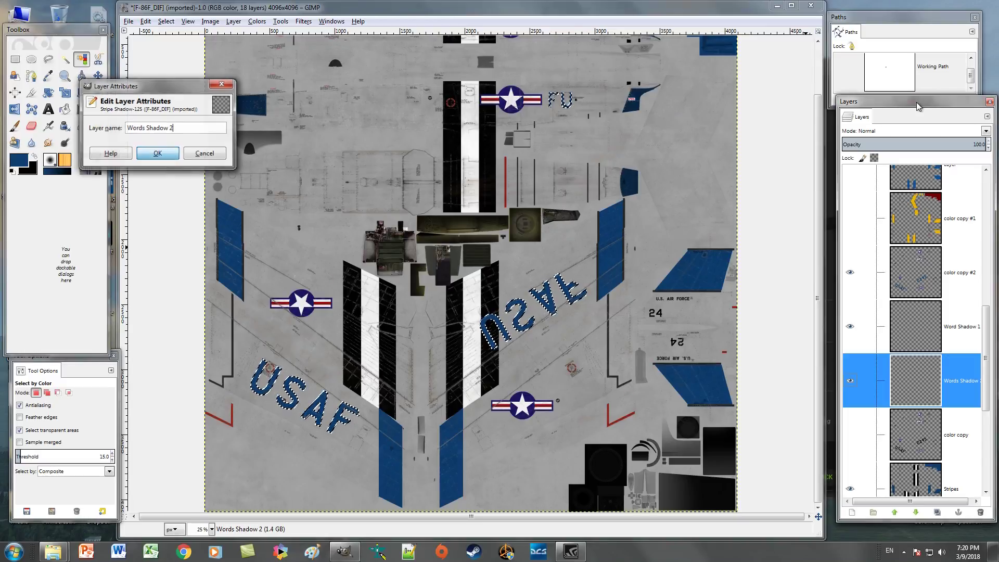
- Make Word Shadow 1 the active layer and grow the lettering selection by 4 px
click(961, 332)
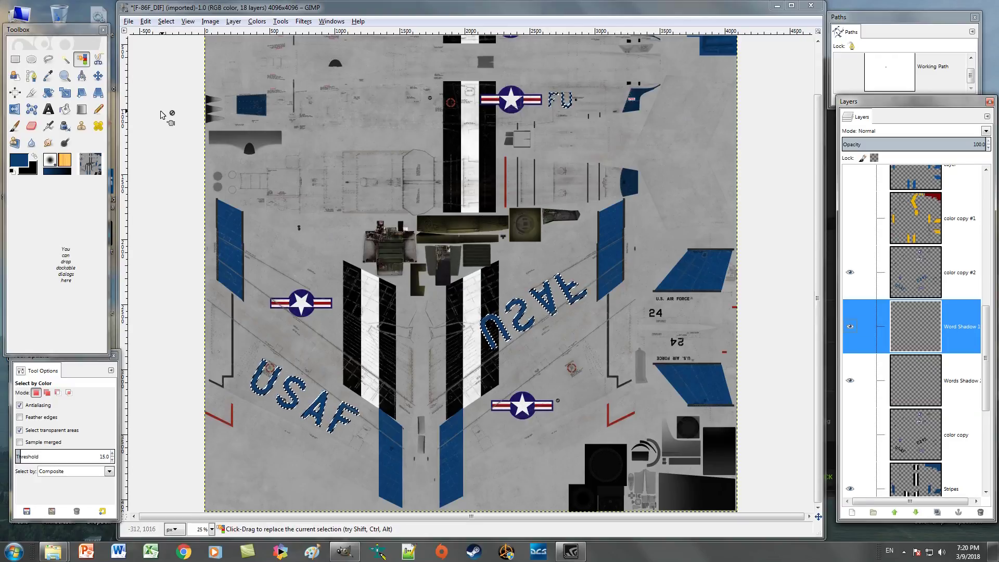
click(166, 22)
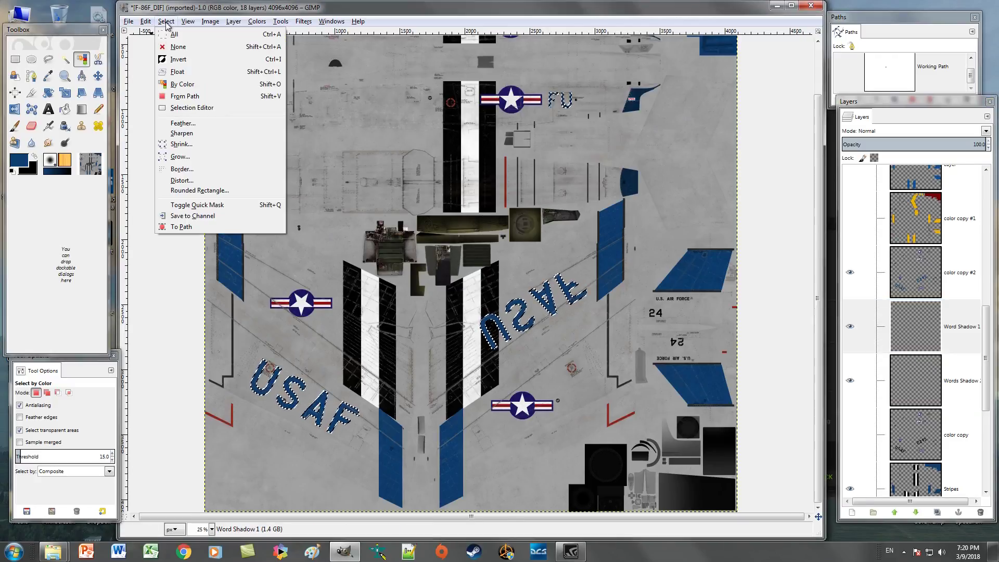
click(189, 157)
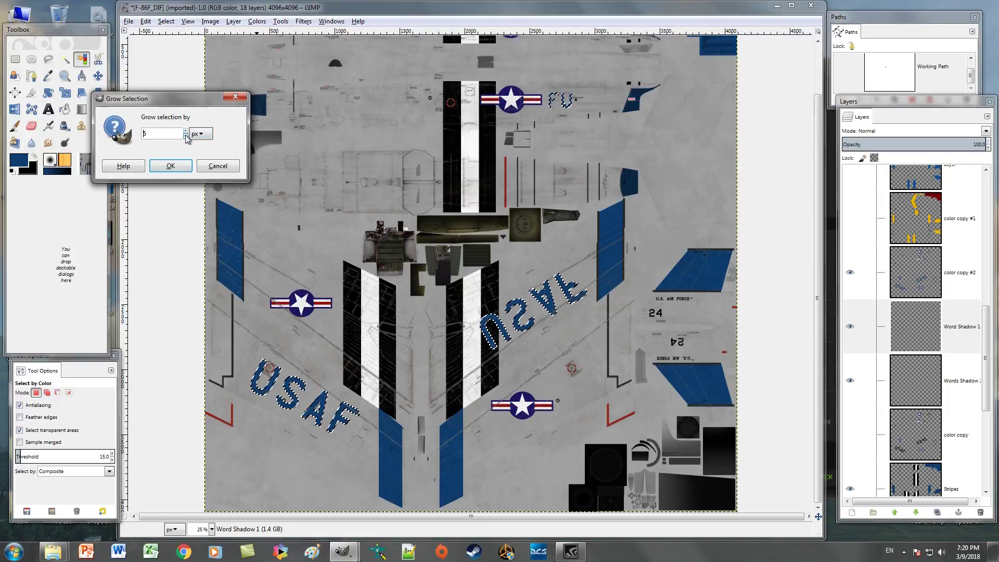
click(179, 167)
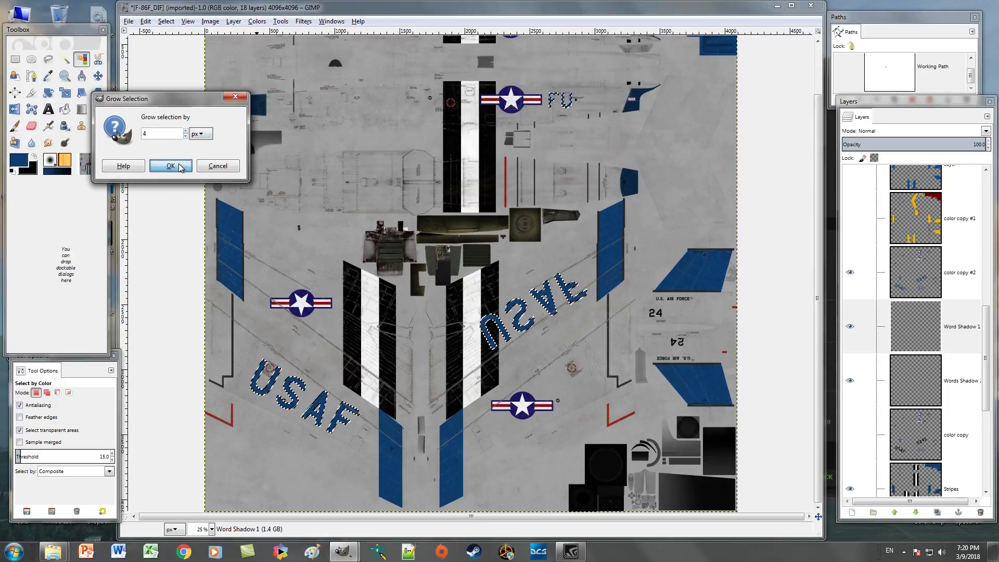
- Fill the grown USAF and FU selection with white on the Word Shadow 1 layer using the Pencil
click(957, 323)
click(13, 171)
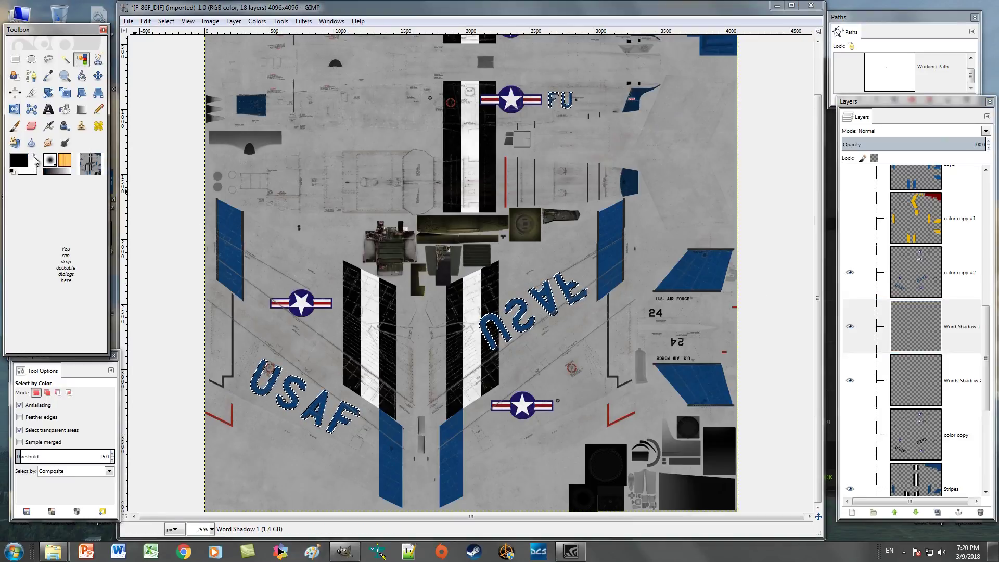
click(34, 157)
click(98, 109)
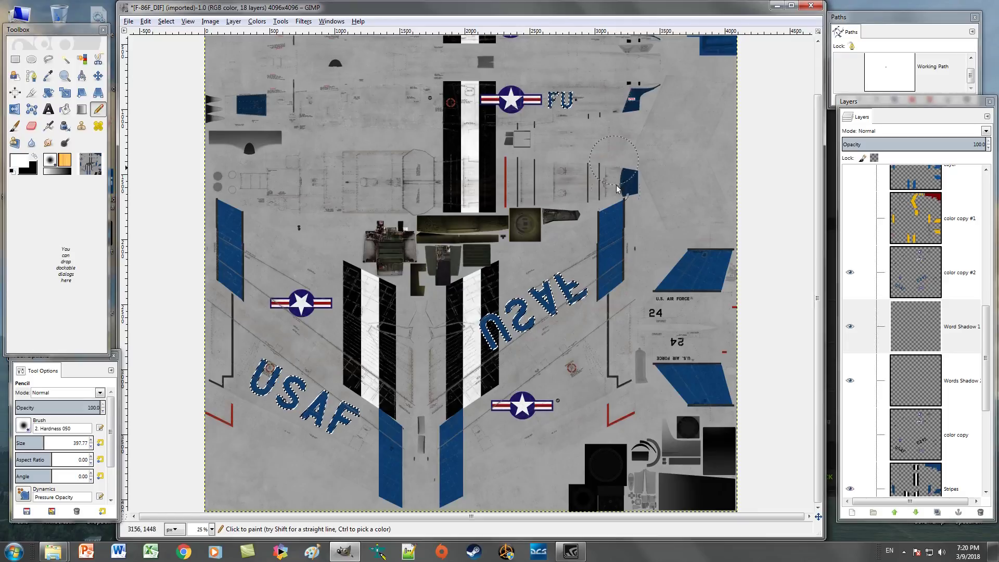
scroll(615, 164, up, 2)
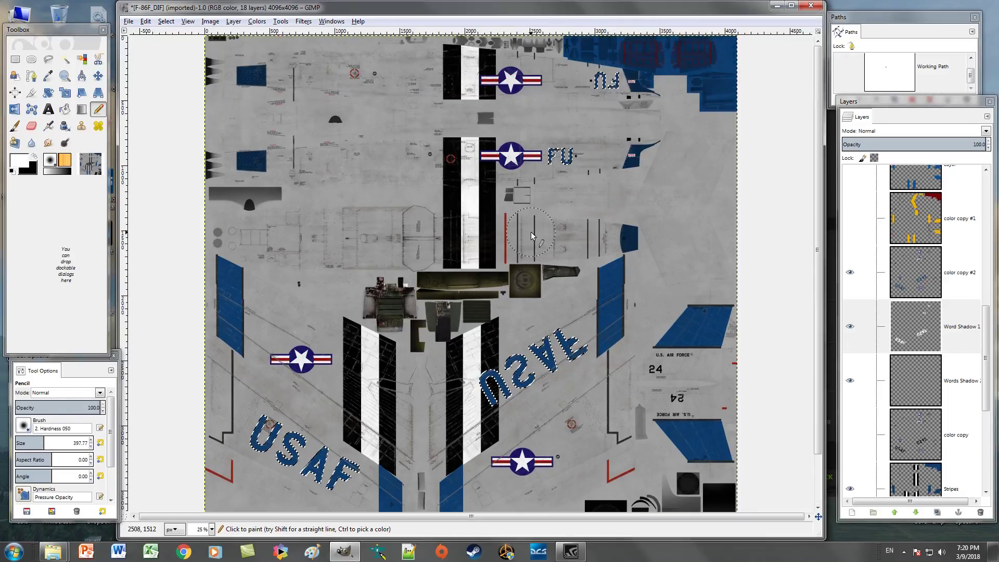
scroll(531, 236, down, 2)
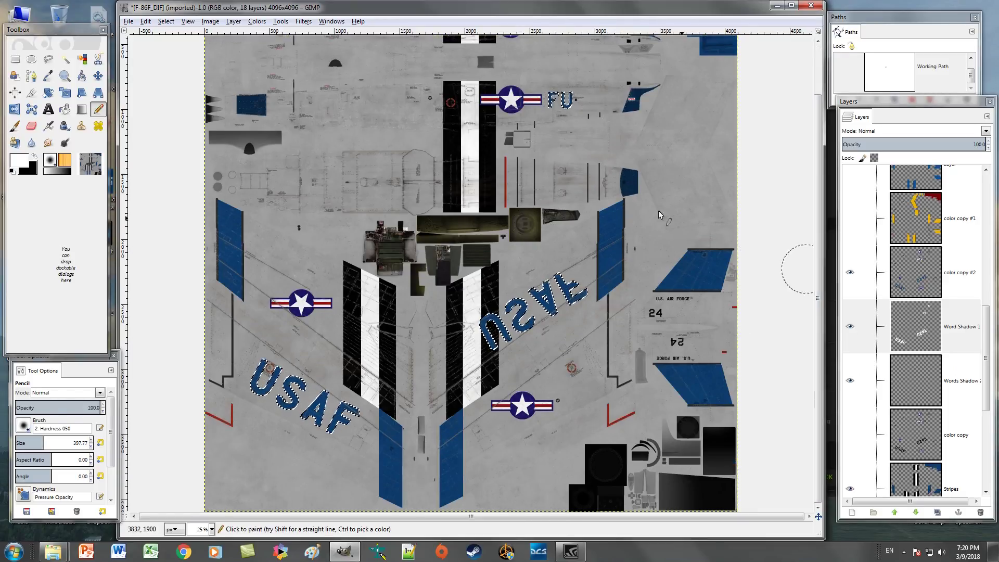
- Grow the lettering selection by another 4 px for the outer outline
click(159, 22)
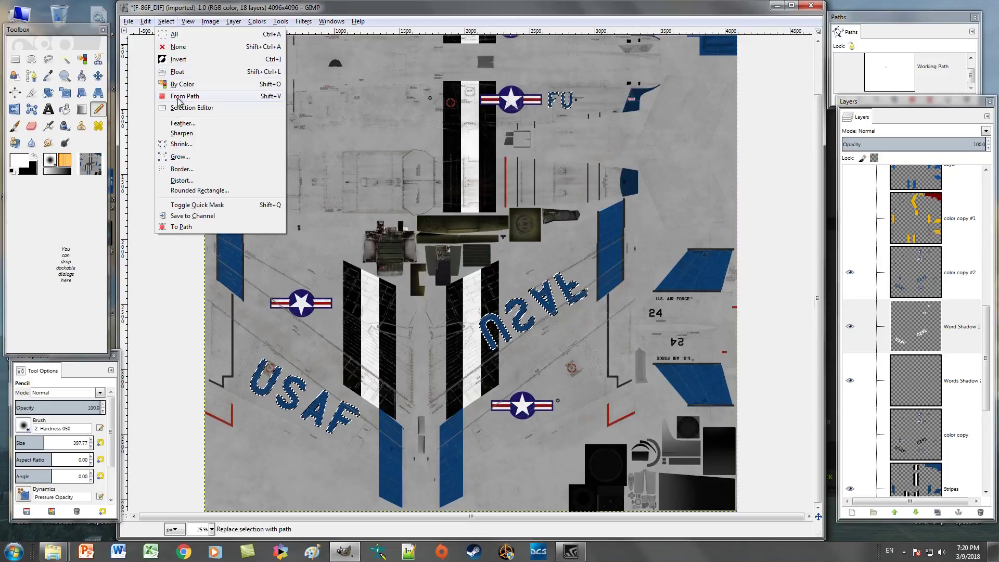
click(186, 160)
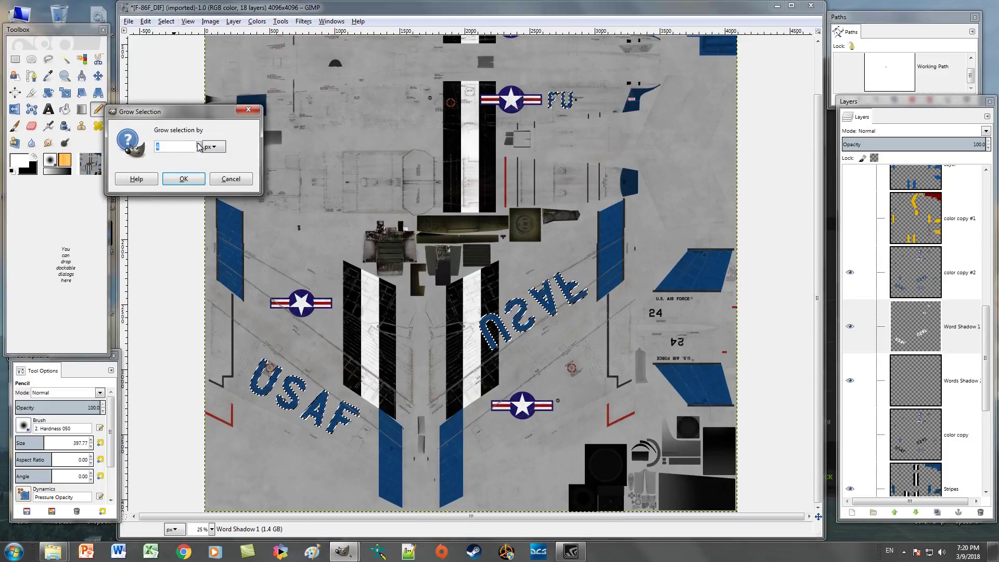
click(183, 179)
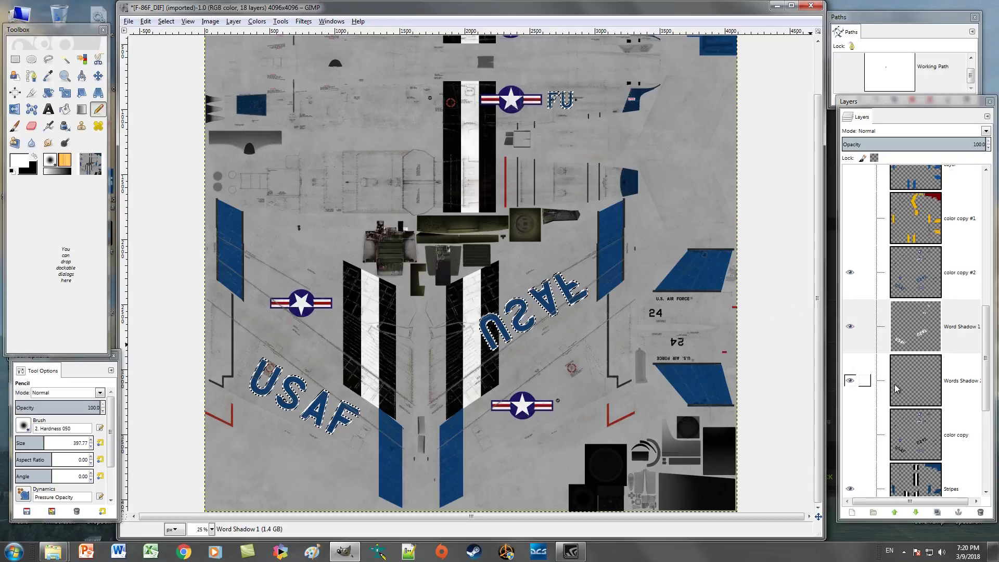
- Paint the enlarged lettering selection black on the Words Shadow 2 layer with the Pencil, and clear the selection
click(962, 387)
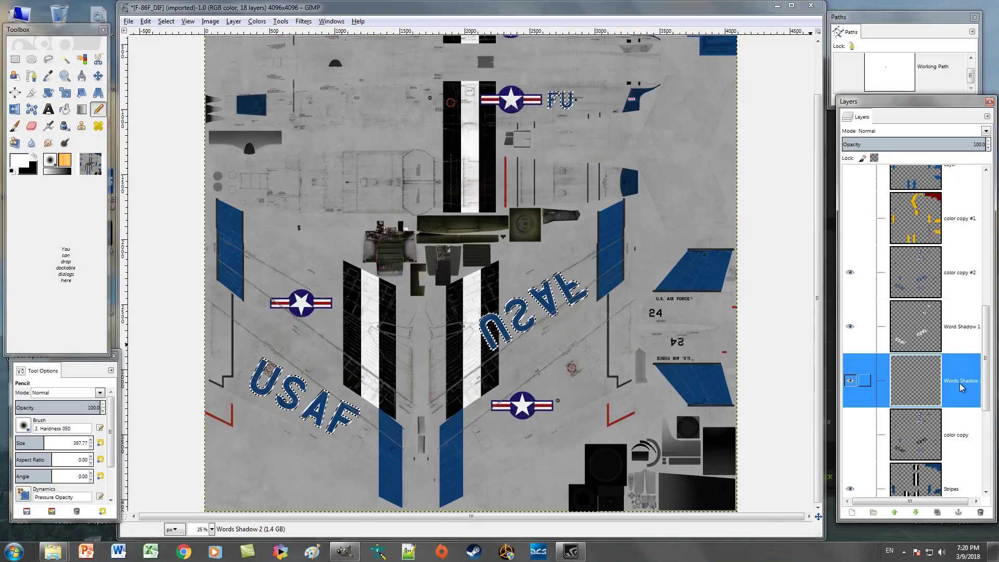
click(34, 156)
click(97, 112)
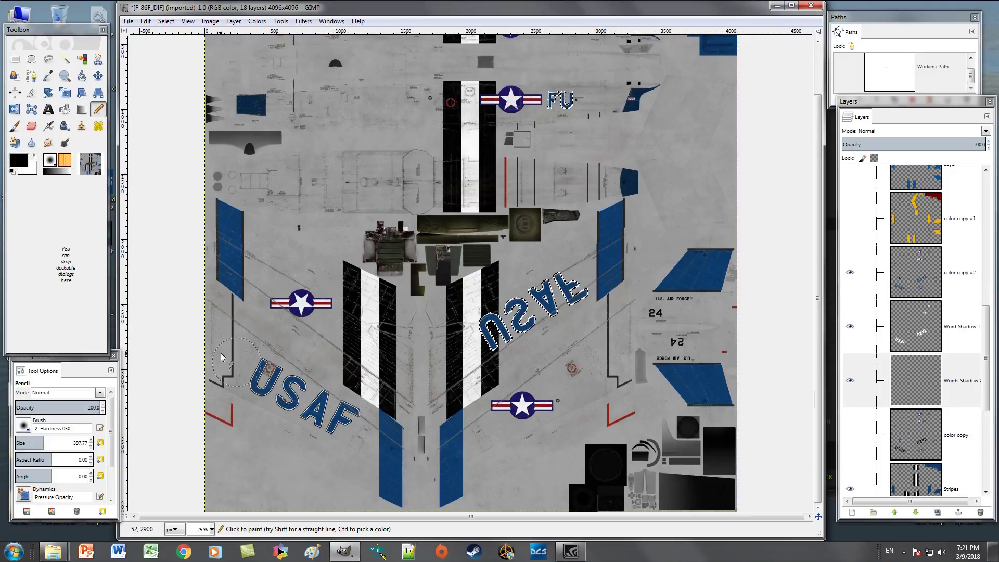
mouse_move(520, 297)
mouse_down()
mouse_move(590, 280)
mouse_move(509, 339)
mouse_move(479, 337)
mouse_move(544, 283)
mouse_up()
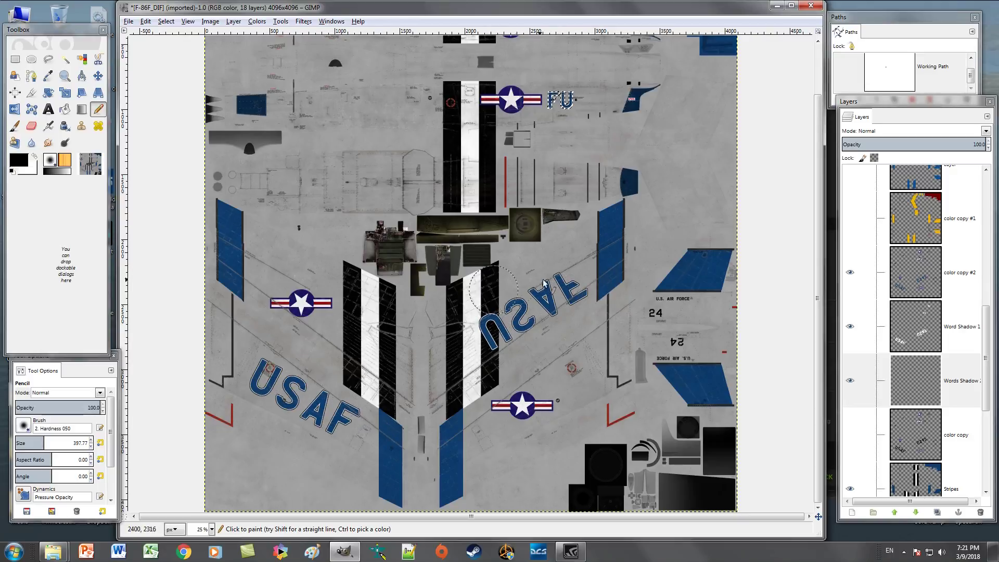
drag(549, 100, 577, 98)
scroll(572, 115, up, 2)
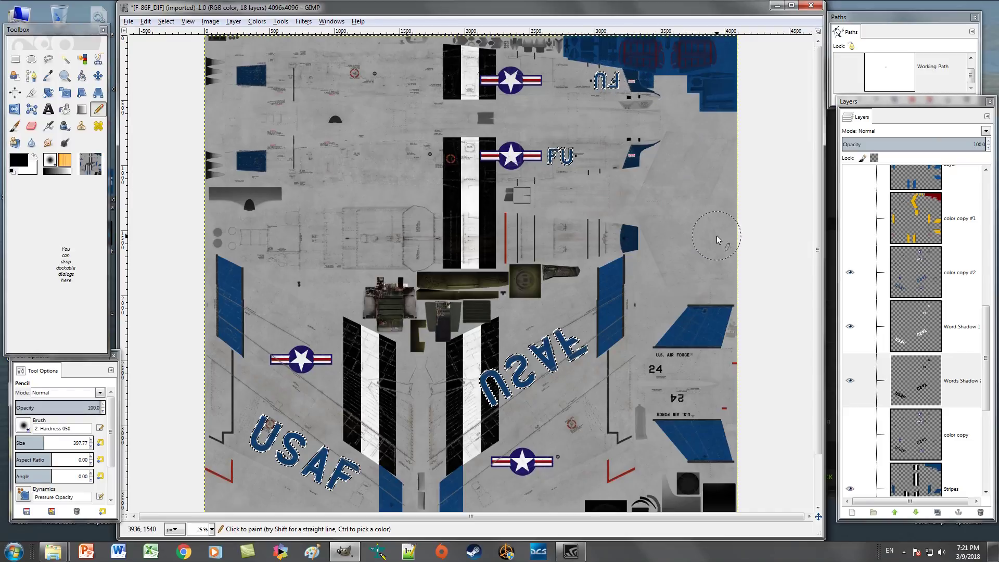
key(ctrl+shift+a)
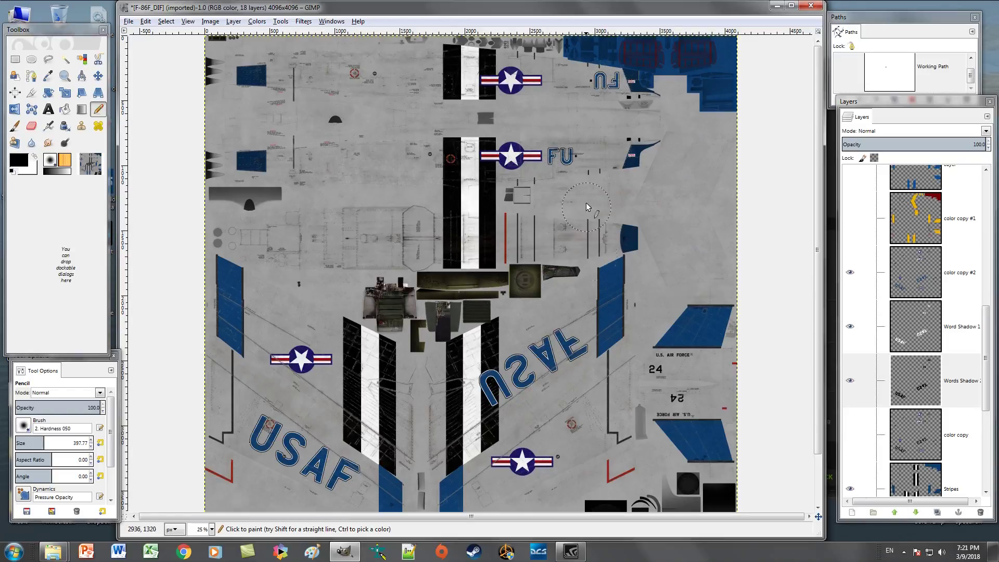
- Examine the white and black outlines around both FU markings at 100% zoom, and return to the 25% overview
click(211, 529)
click(214, 455)
scroll(557, 369, up, 5)
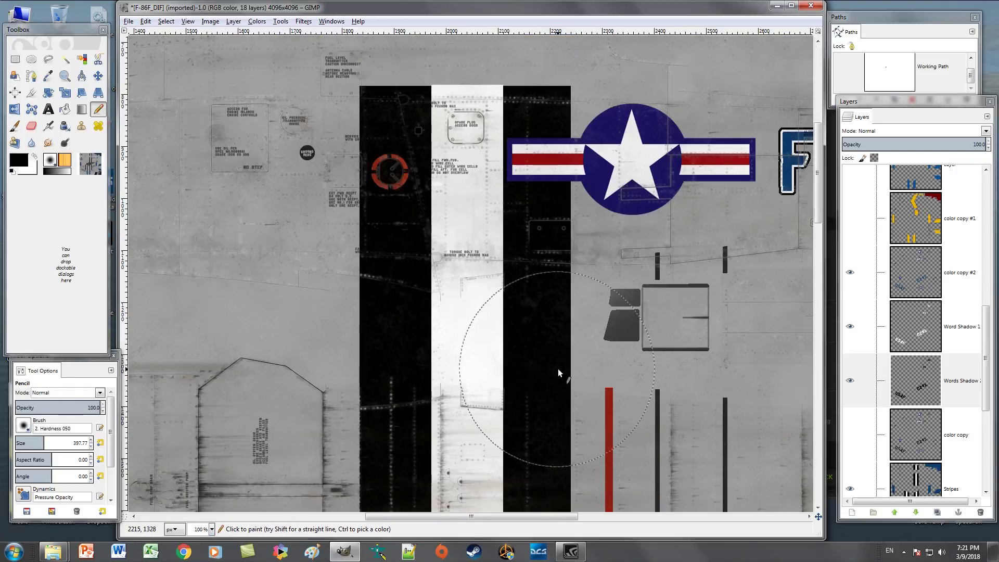
scroll(593, 313, right, 6)
scroll(595, 285, up, 7)
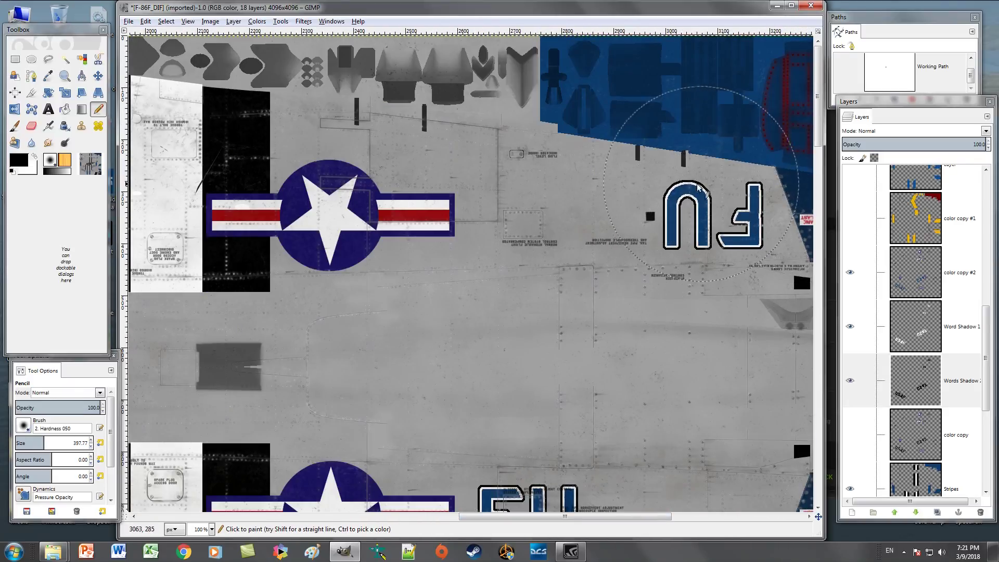
scroll(577, 279, down, 7)
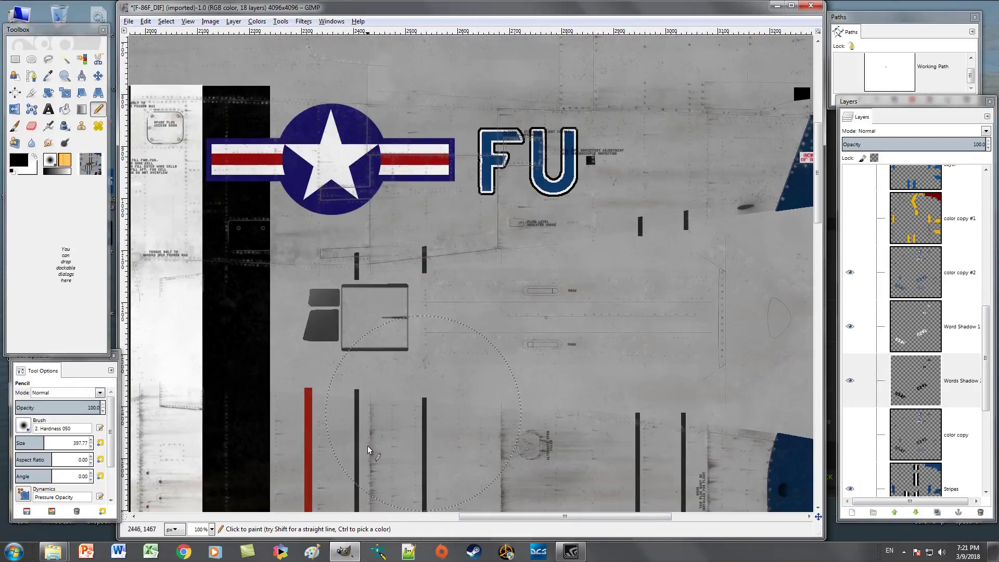
click(211, 529)
click(203, 488)
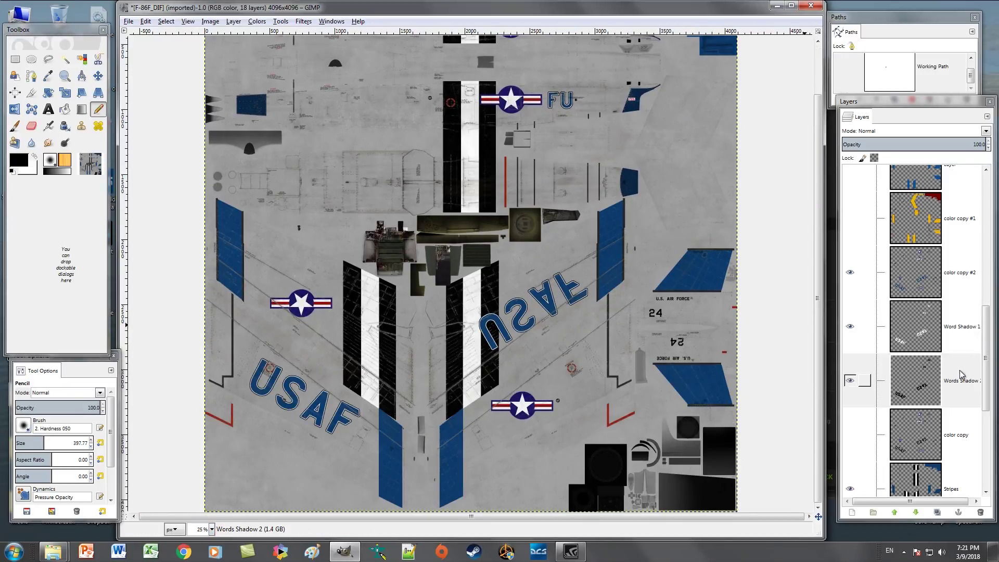
- Add a new layer named Logo directly above the Stripes layer
scroll(960, 373, down, 3)
right_click(957, 411)
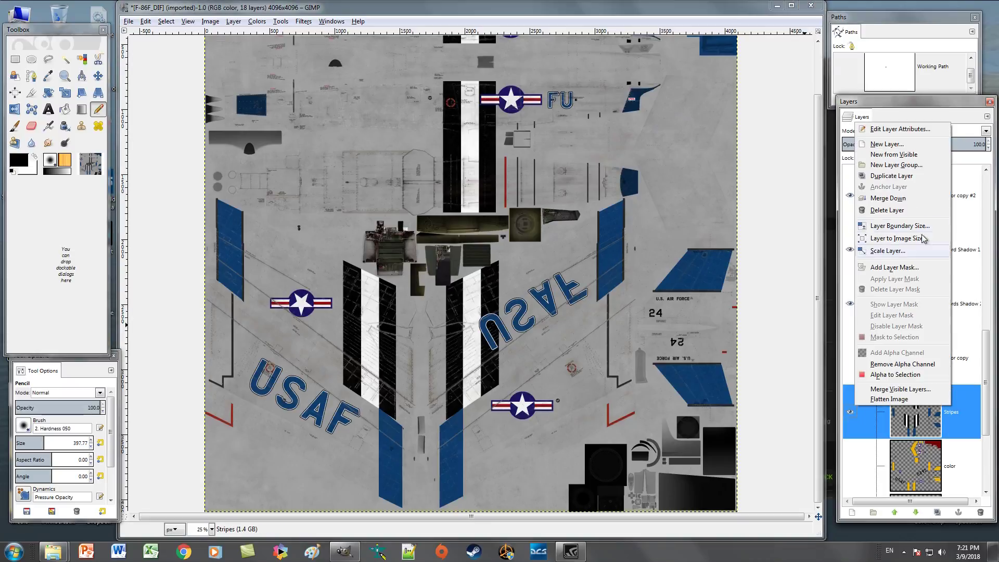
click(895, 145)
text(Logo)
key(Return)
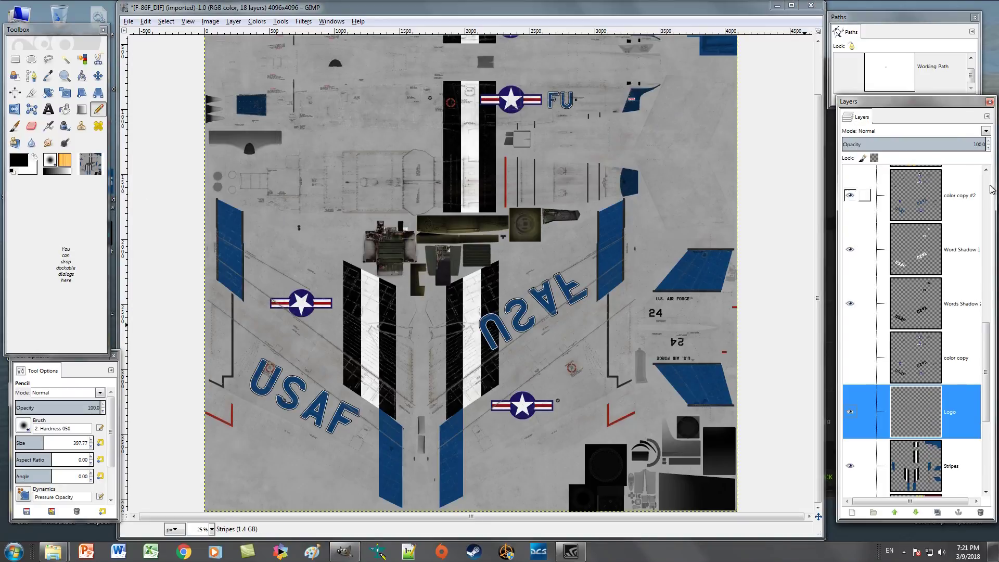
click(128, 21)
click(145, 54)
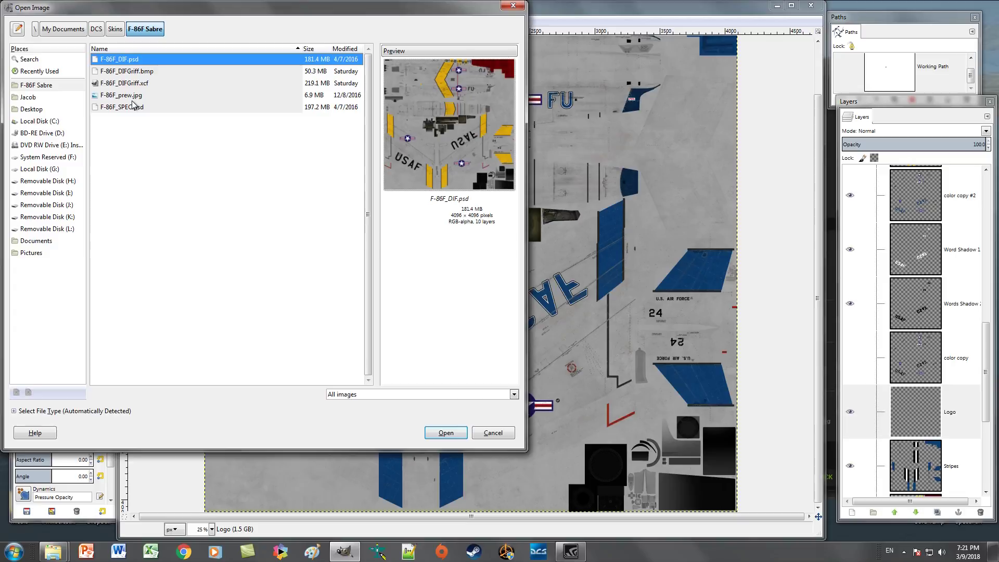
click(493, 432)
- Find 311GryphonShield.xcf in the document history, open it, and close the history window
click(129, 22)
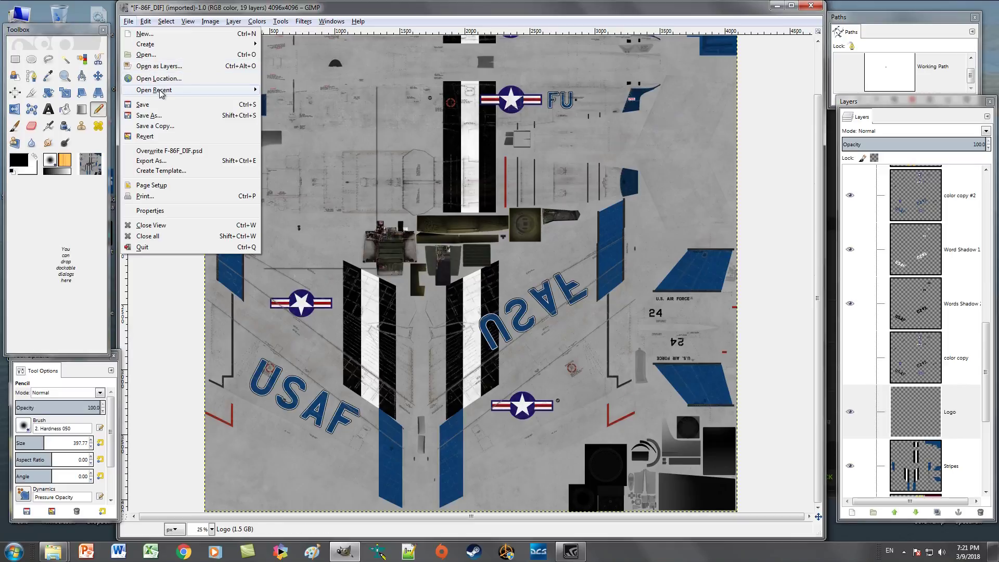
mouse_move(161, 92)
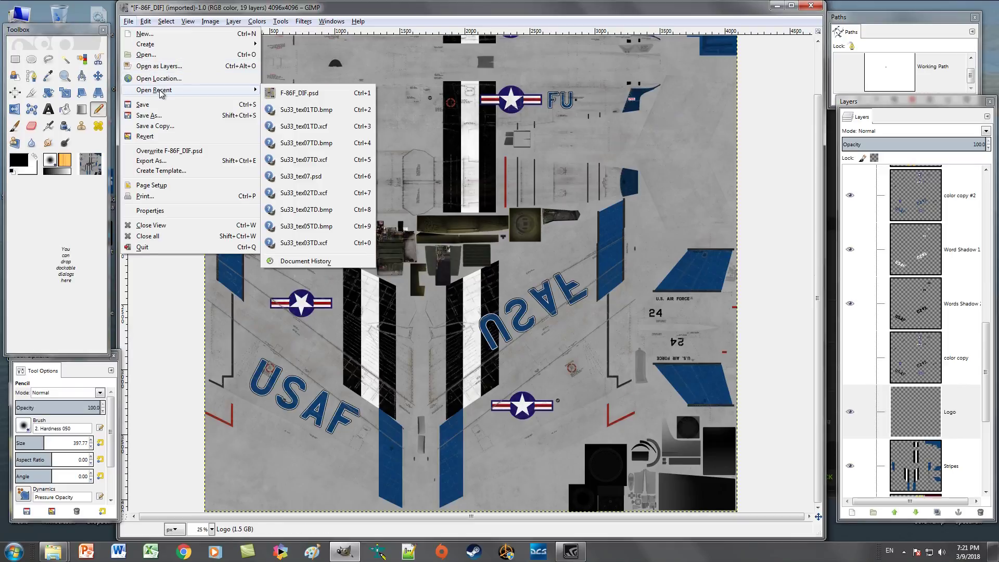
click(304, 261)
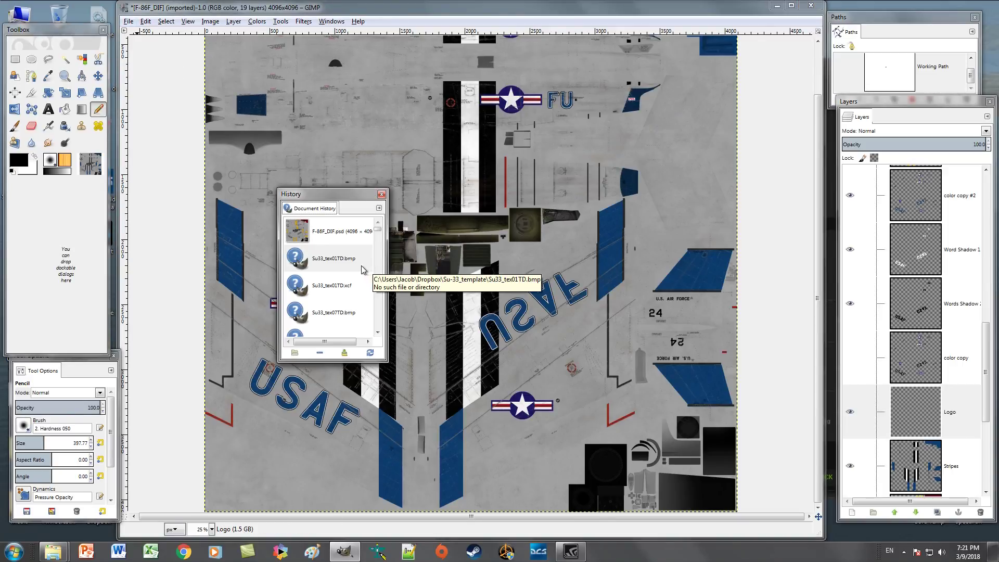
scroll(363, 270, down, 5)
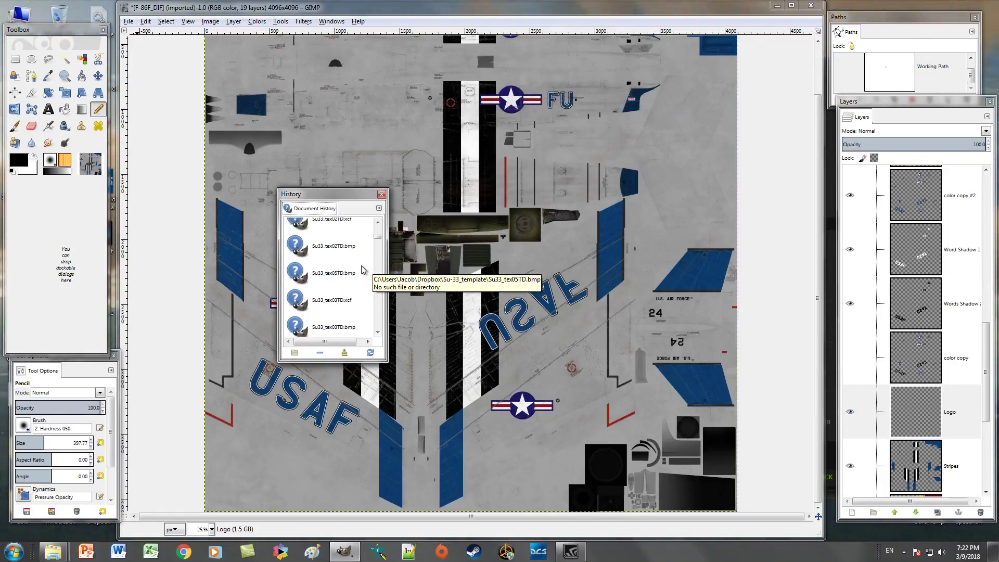
scroll(363, 269, down, 6)
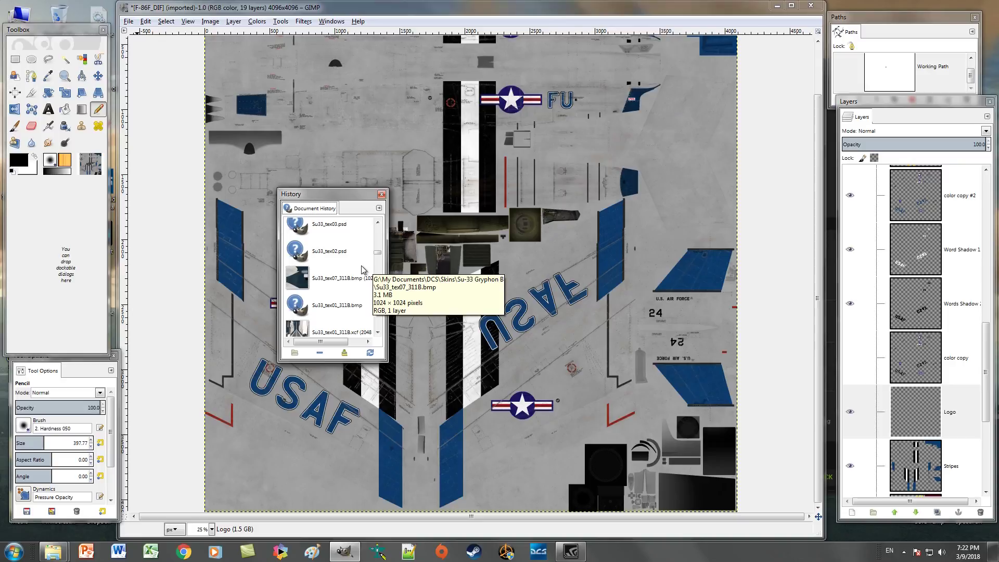
scroll(363, 269, down, 4)
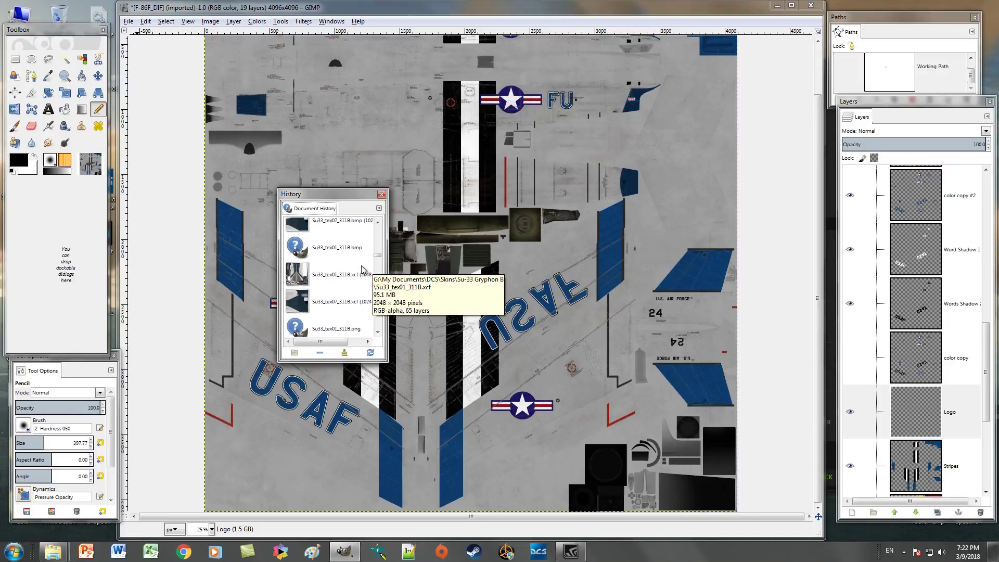
scroll(362, 270, down, 5)
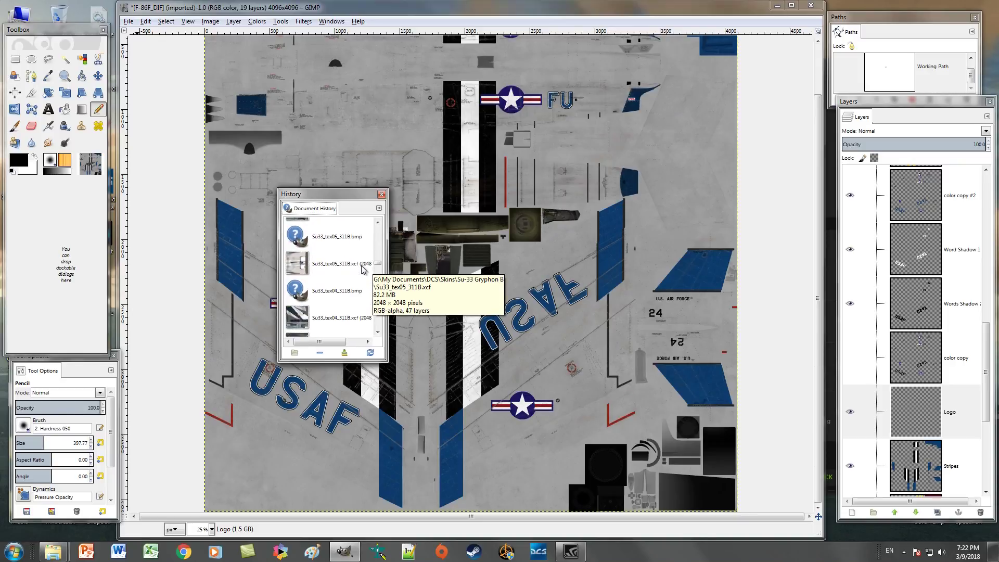
scroll(363, 270, down, 6)
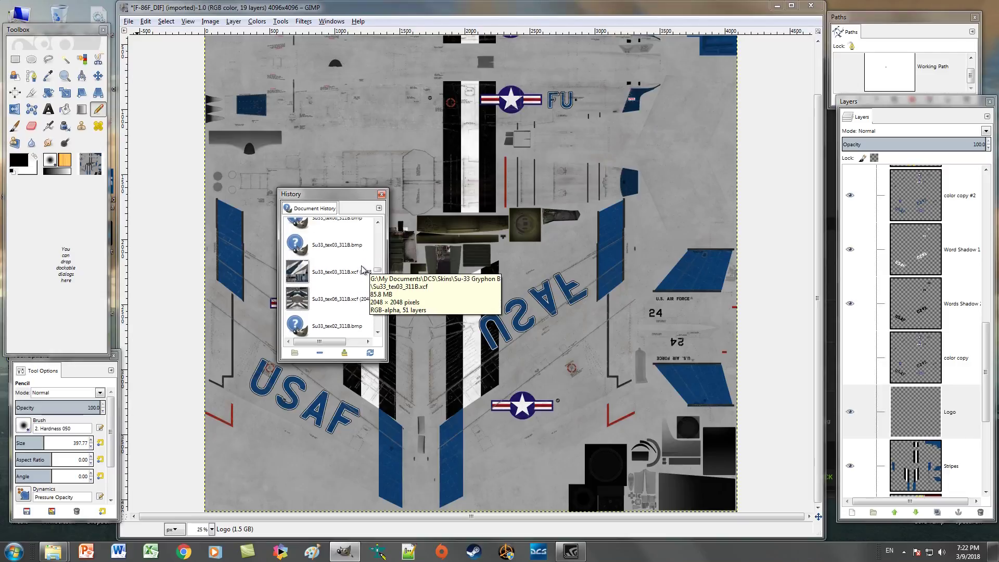
scroll(363, 270, down, 6)
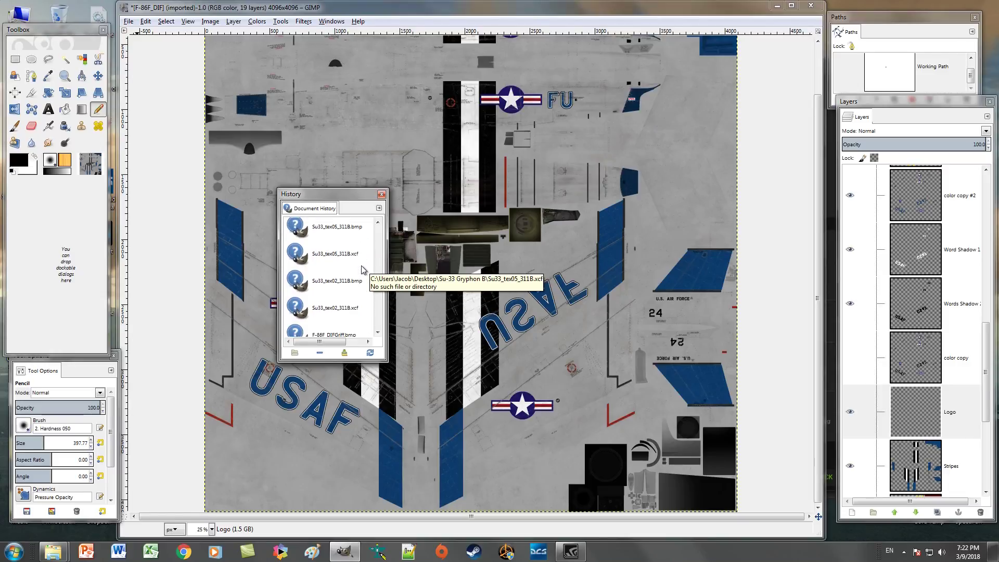
scroll(362, 269, down, 1)
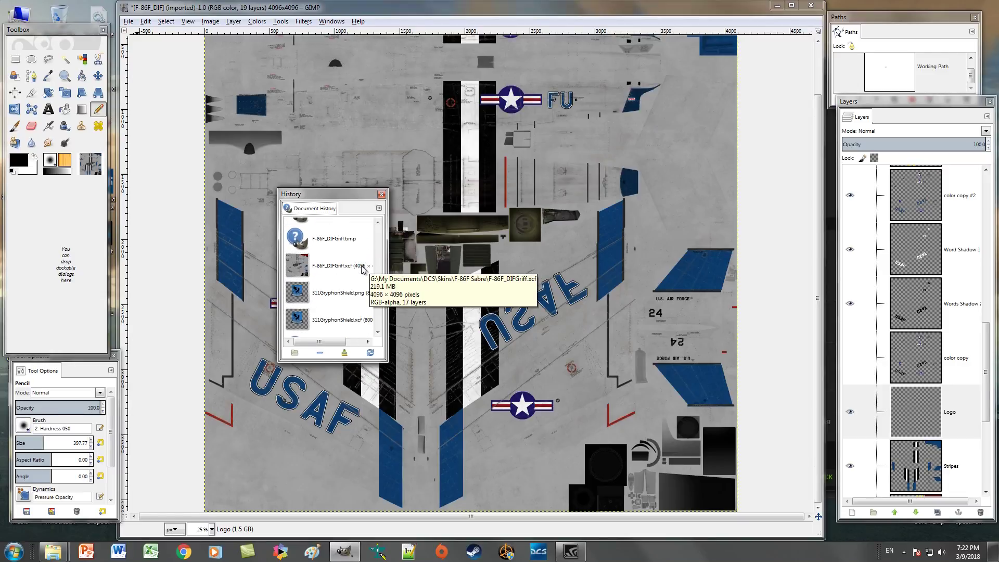
mouse_move(348, 297)
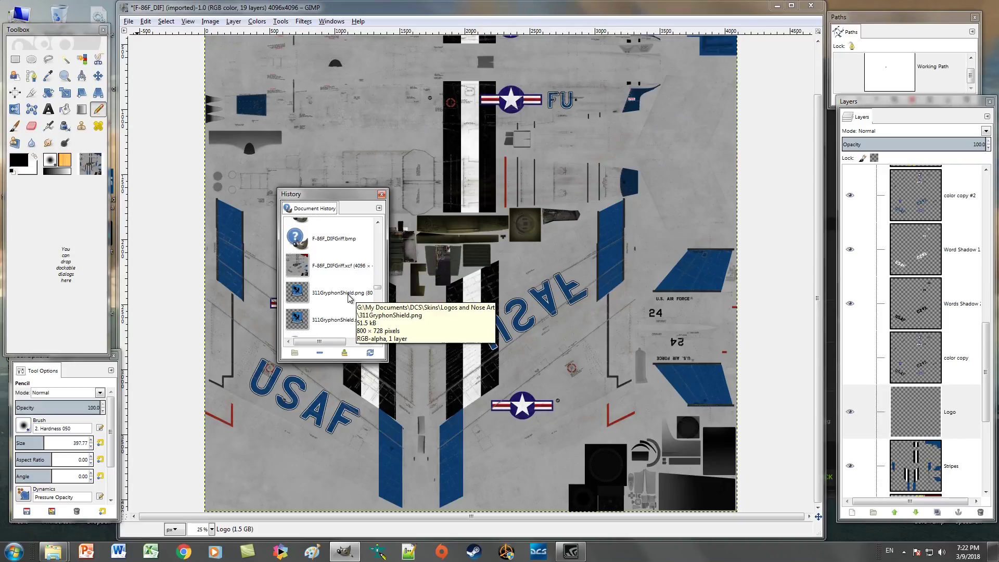
click(336, 326)
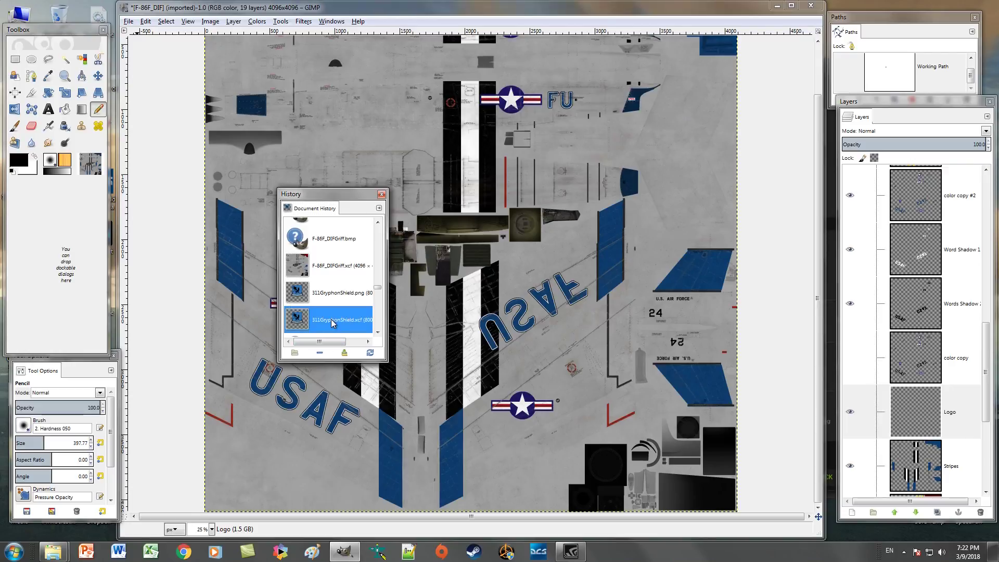
double_click(331, 323)
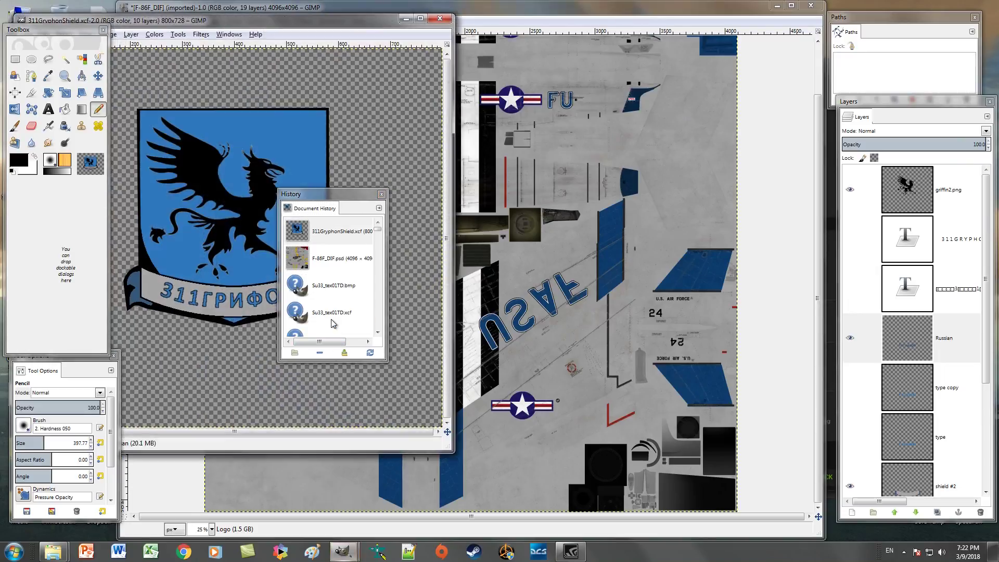
click(382, 195)
- Select the black griffin by color on the griffin2.png layer and copy it
click(955, 193)
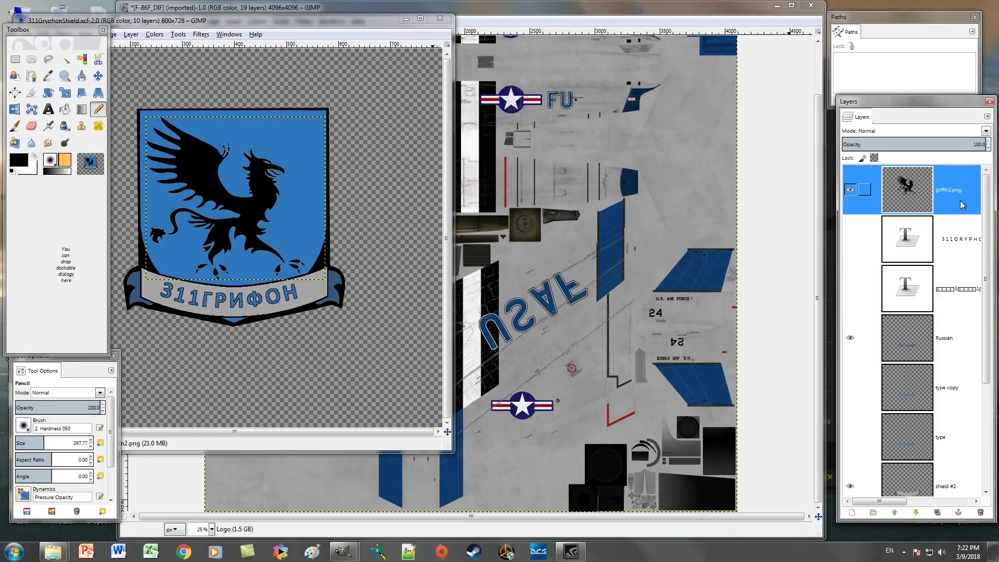
click(65, 59)
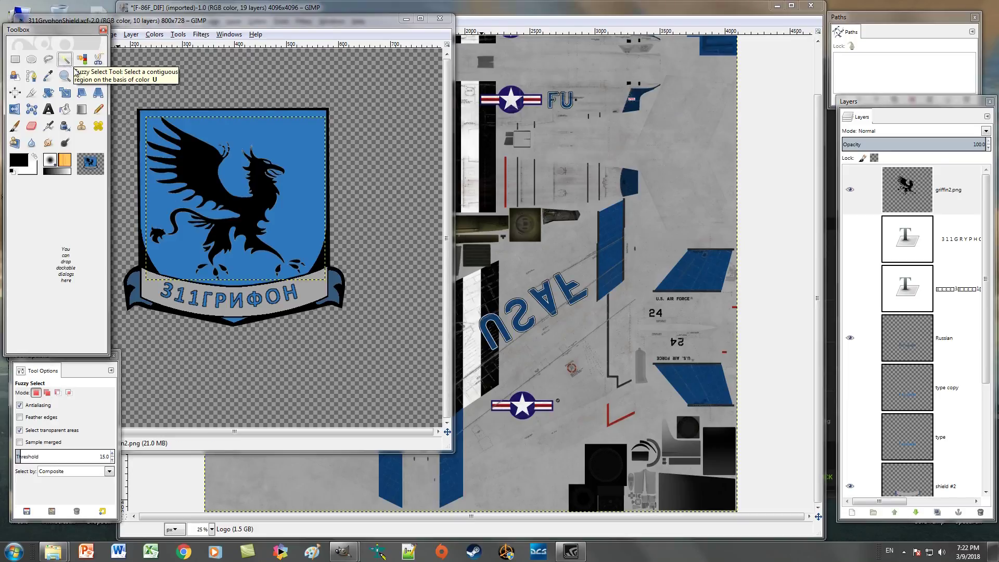
click(82, 59)
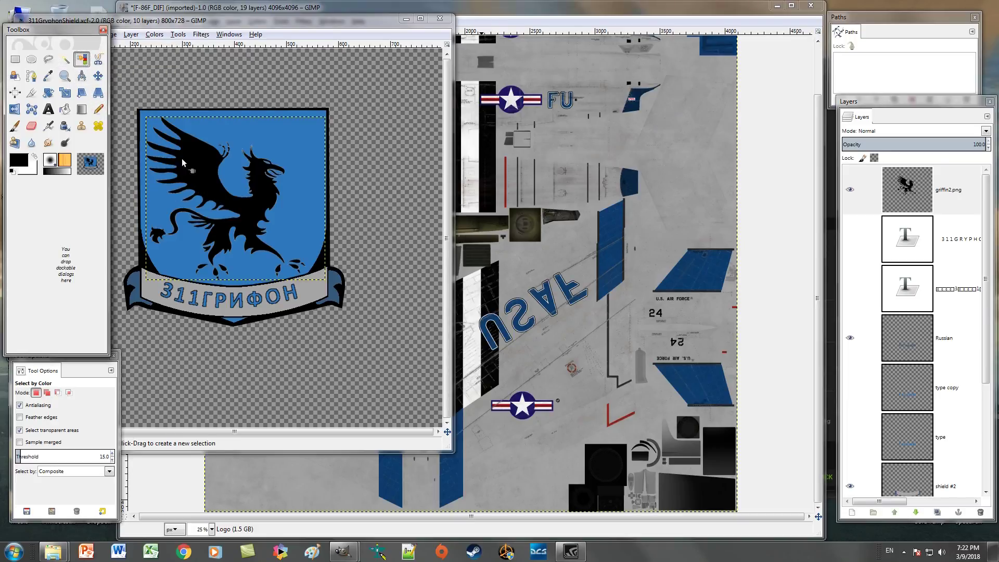
click(197, 206)
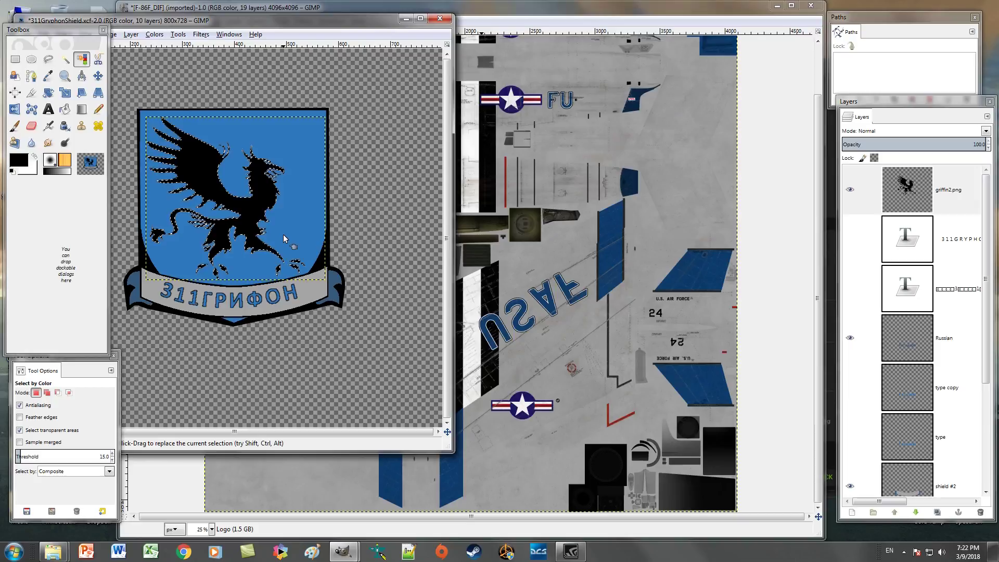
key(ctrl+c)
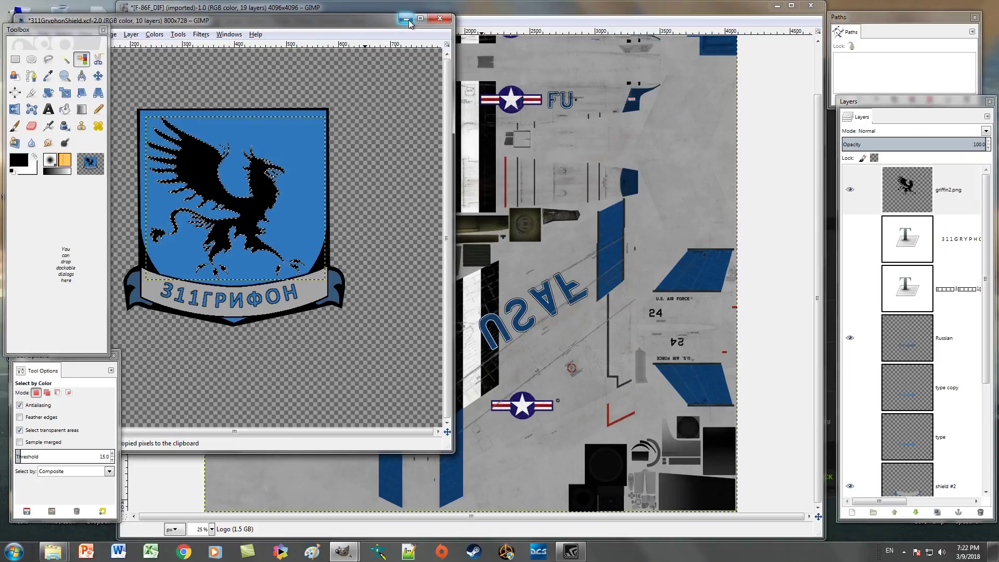
- Return to the F-86F texture and paste the griffin with the Logo layer active
click(406, 18)
click(955, 455)
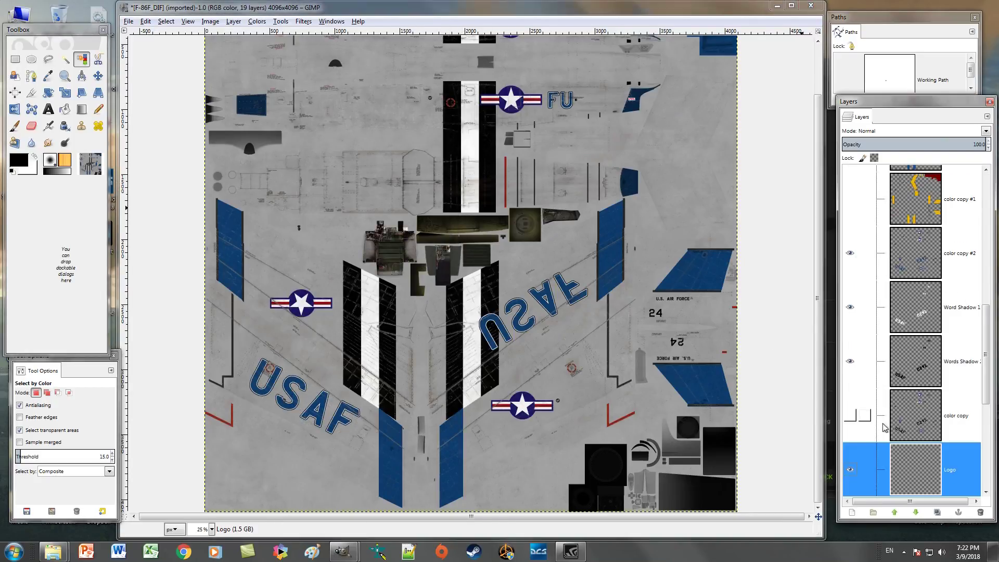
key(ctrl+v)
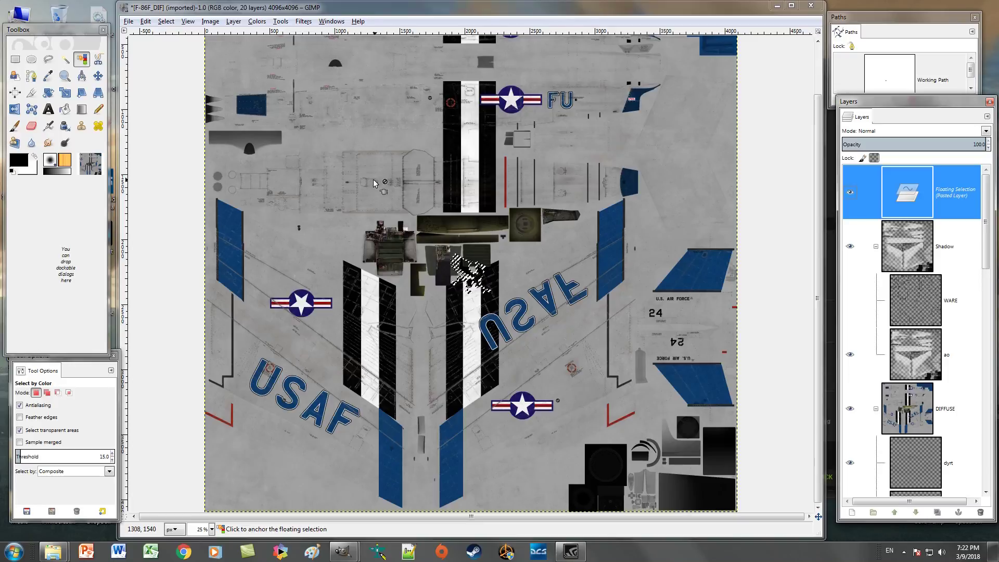
- Move the pasted griffin onto the blue tail fin above the U.S. AIR FORCE text and flip it horizontally
click(97, 77)
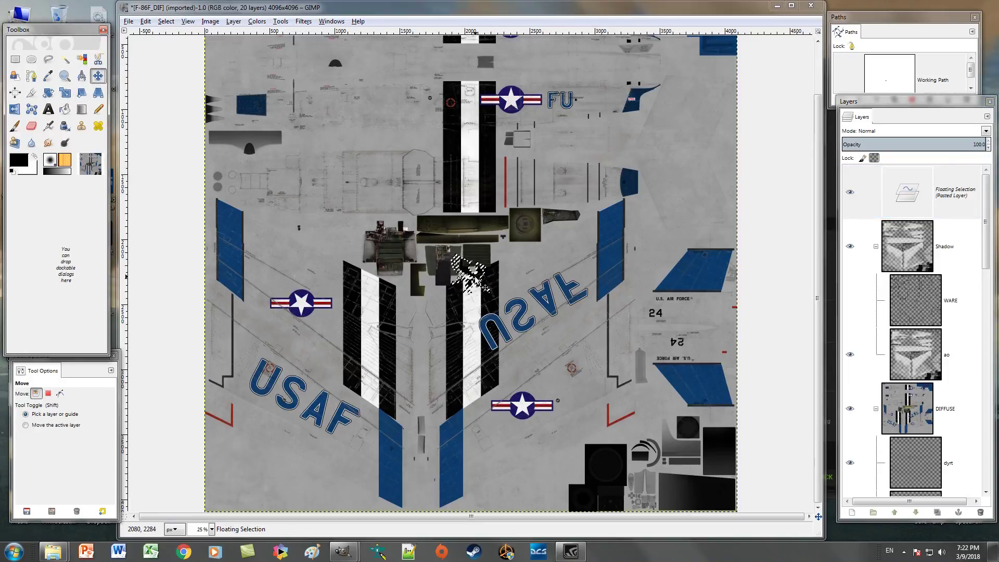
drag(481, 273, 712, 271)
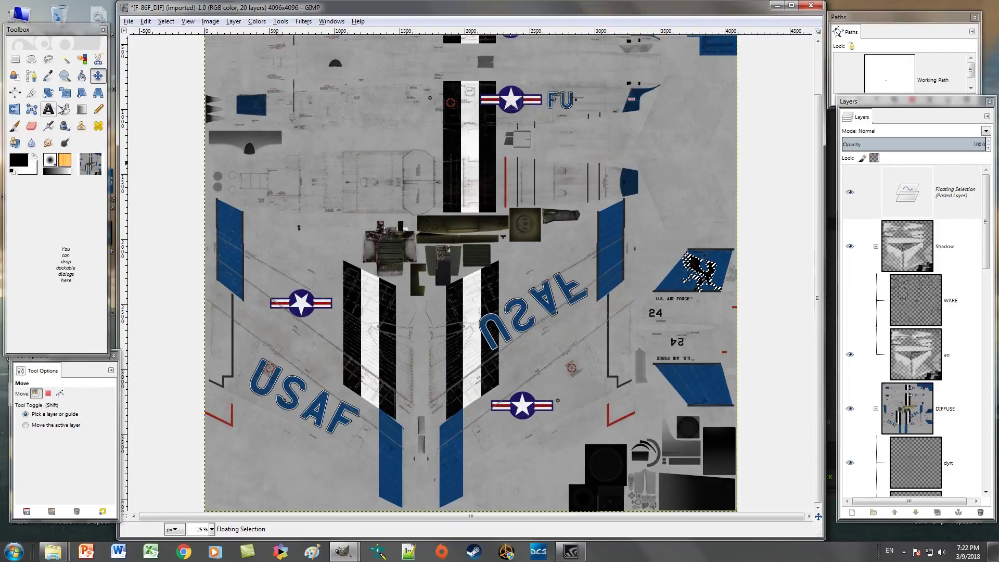
click(20, 111)
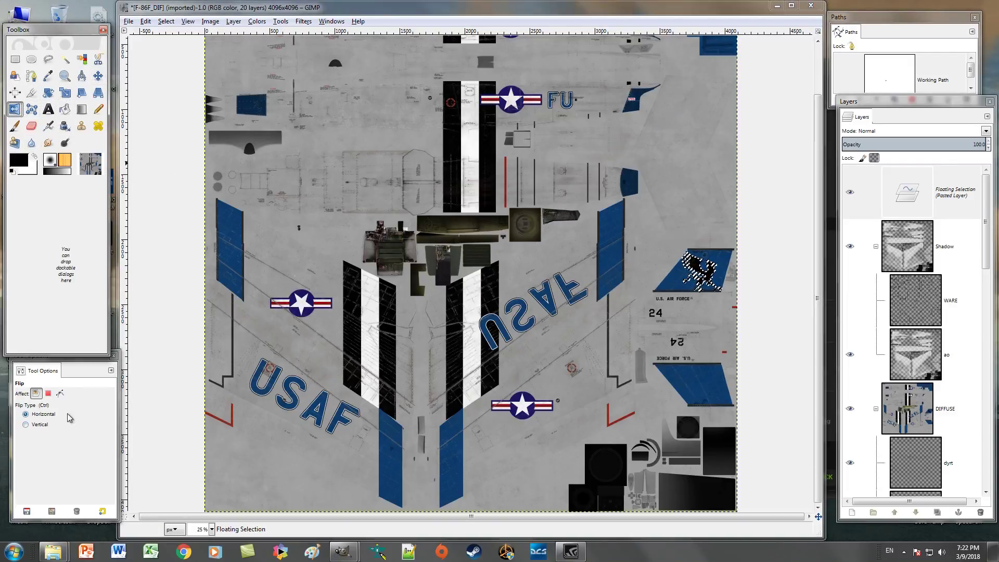
click(698, 271)
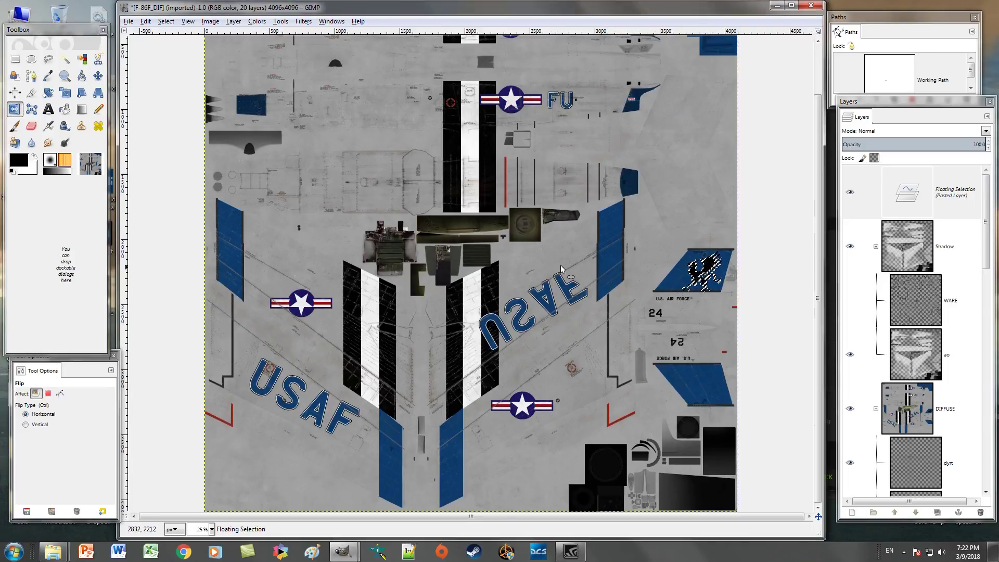
- Scale the pasted griffin on the tail fin down to 251 × 257 px with proportions locked
click(65, 95)
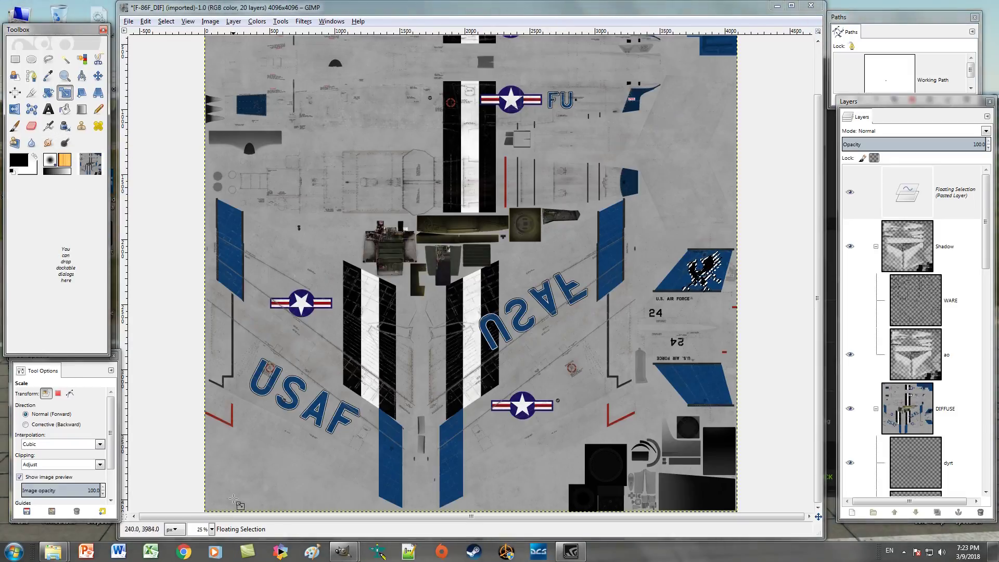
click(212, 530)
click(204, 460)
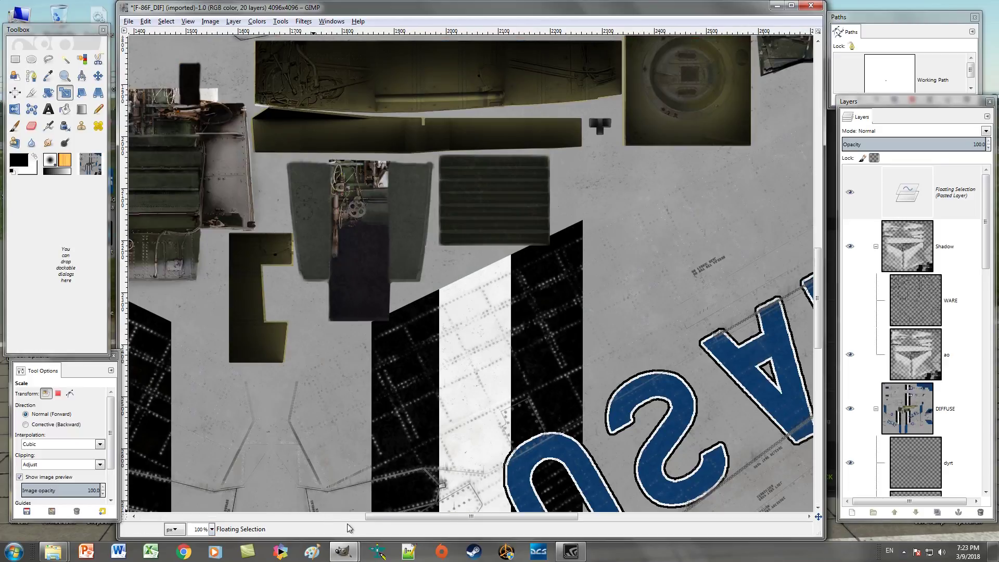
drag(457, 517, 683, 538)
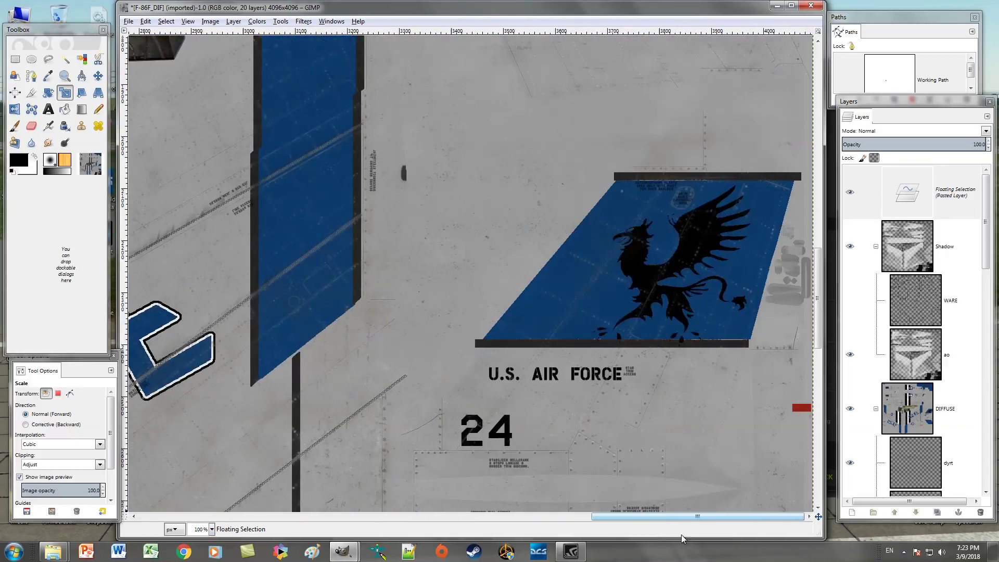
click(648, 283)
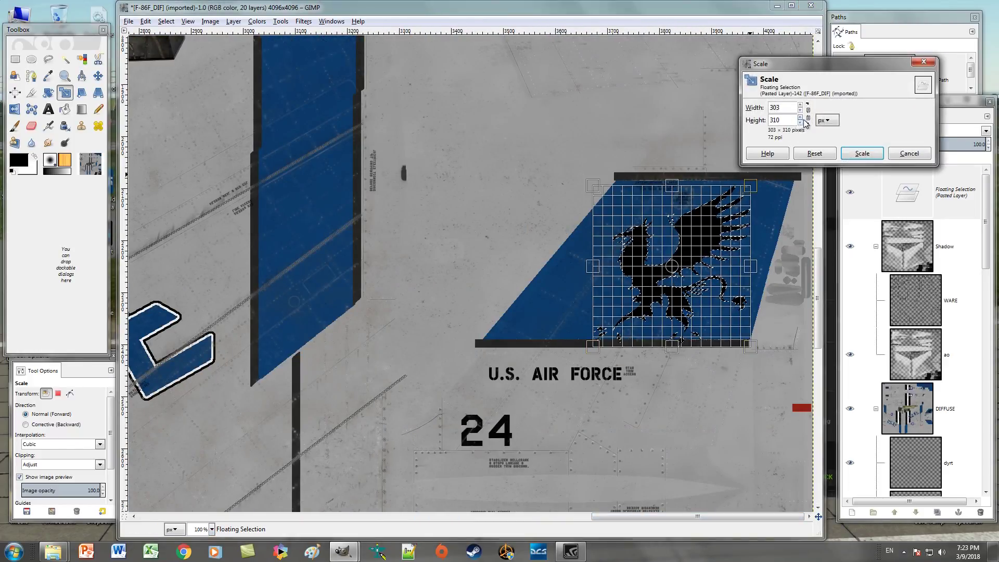
scroll(805, 113, down, 20)
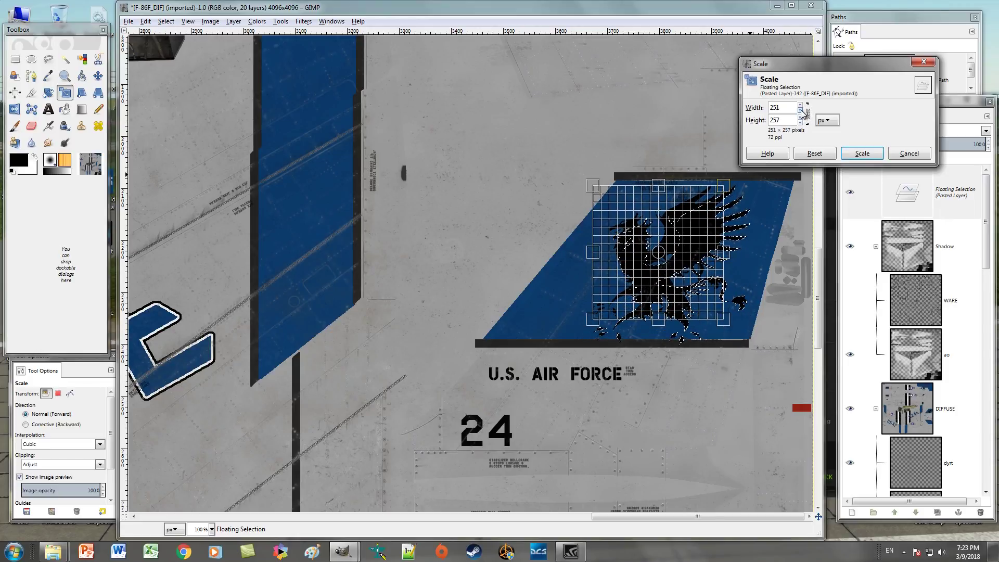
click(862, 153)
- Move the griffin slightly down on the upper blue tail fin and anchor it to the Logo layer
key(m)
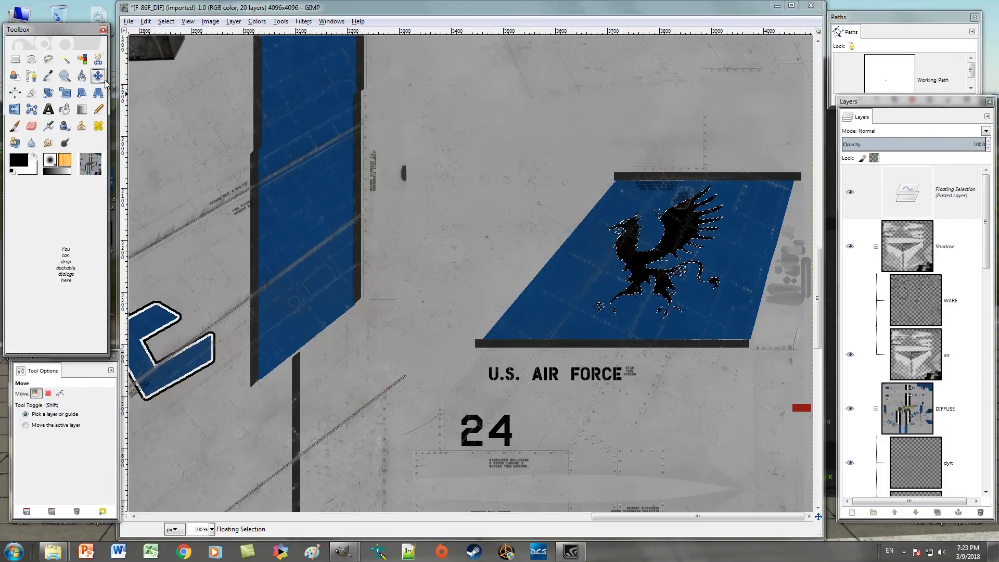
drag(636, 265, 631, 278)
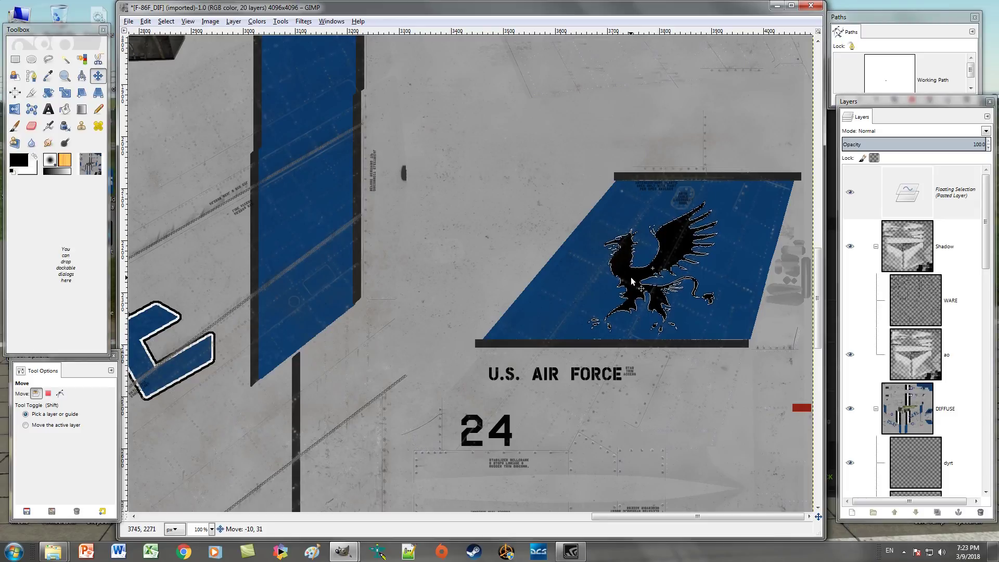
right_click(858, 188)
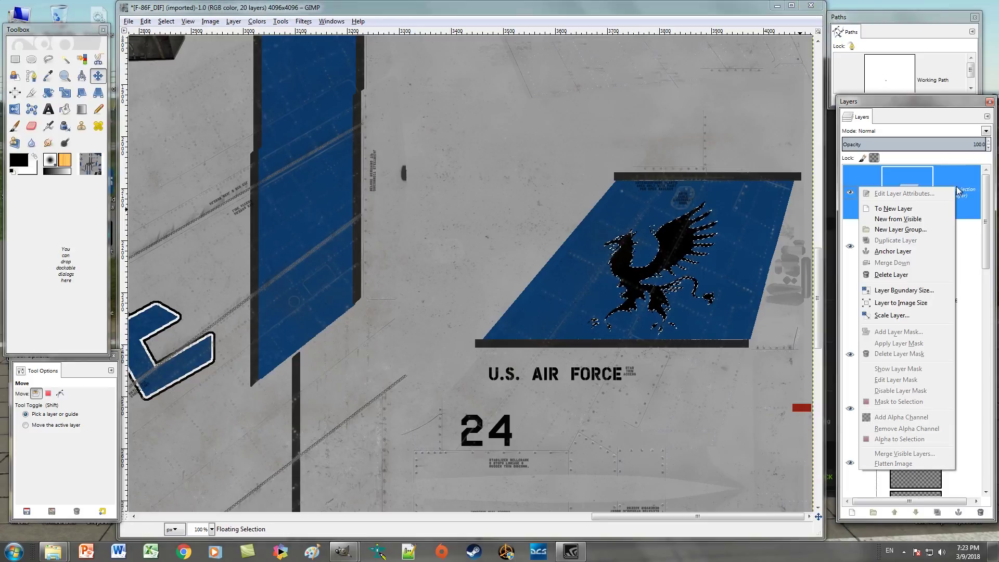
click(903, 253)
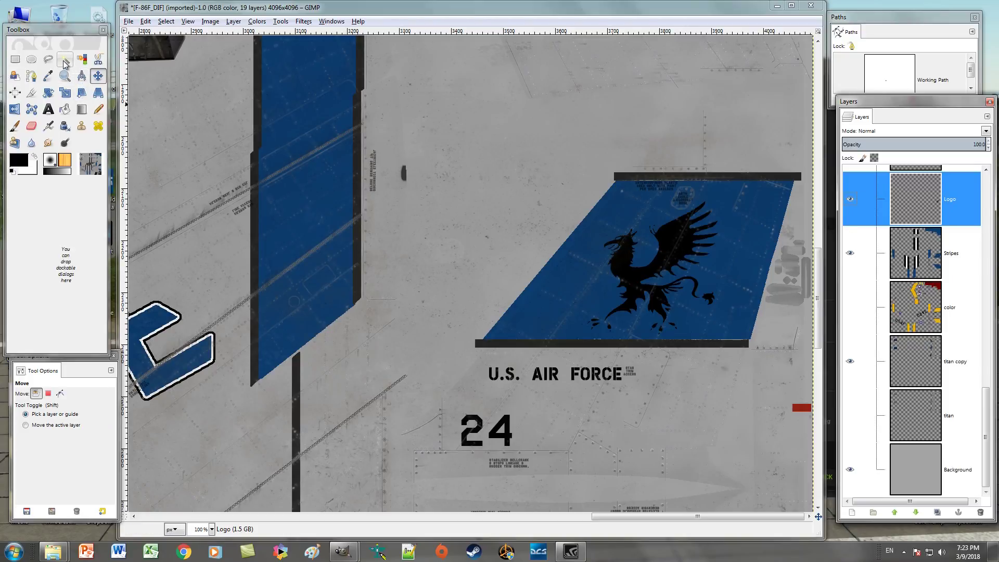
- Select the anchored griffin by color on the Logo layer, then copy and paste it
click(82, 59)
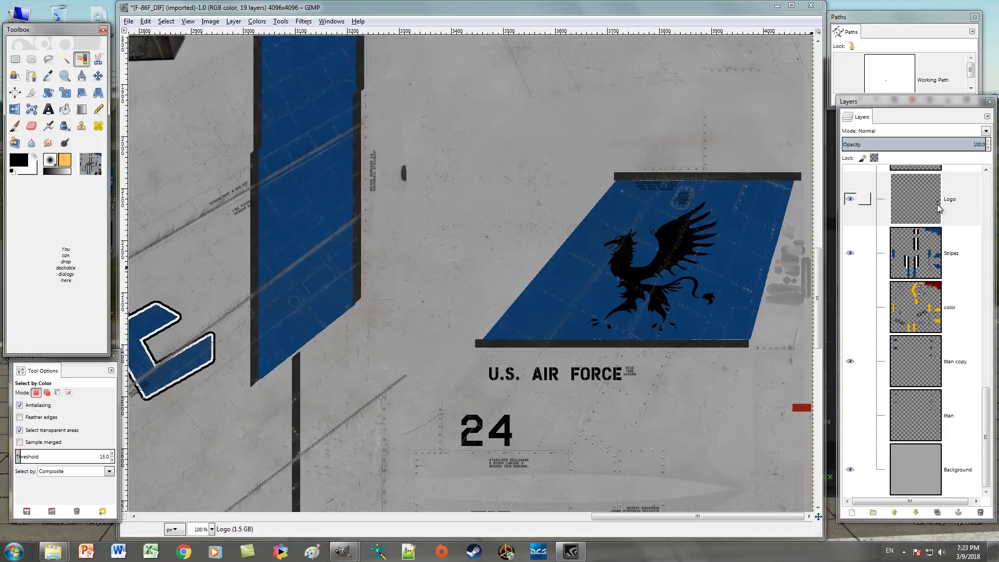
click(700, 263)
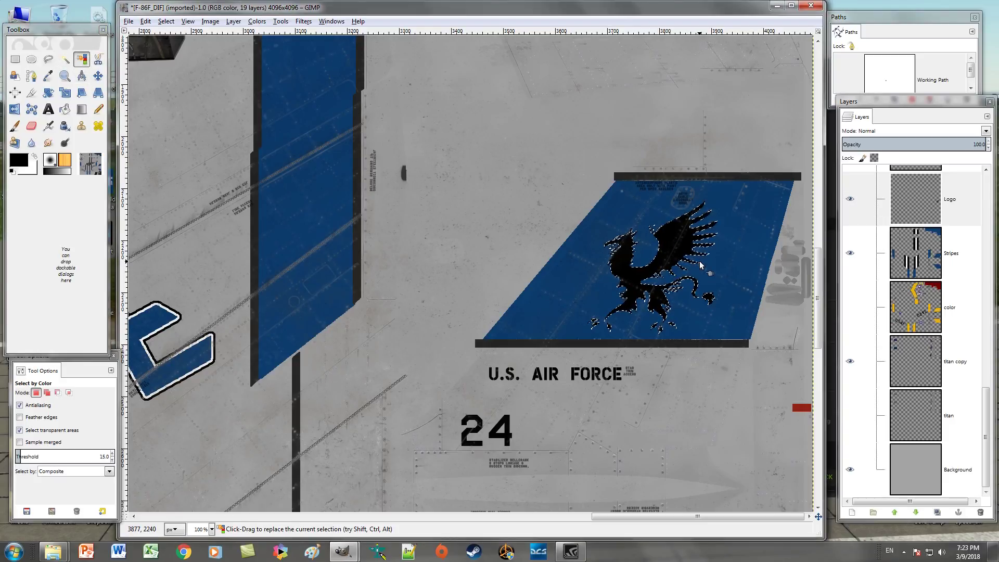
key(ctrl)
key(ctrl+c)
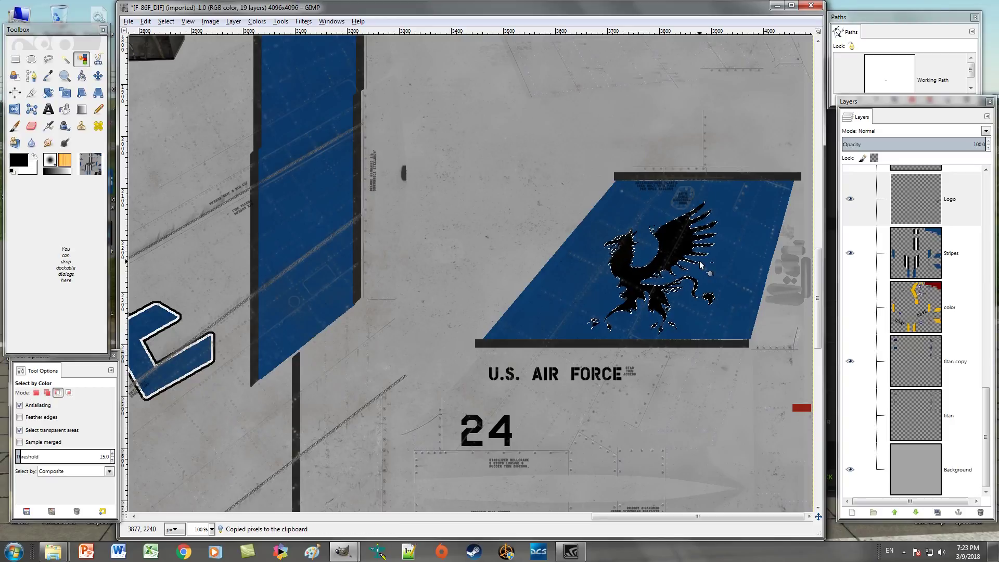
key(ctrl+v)
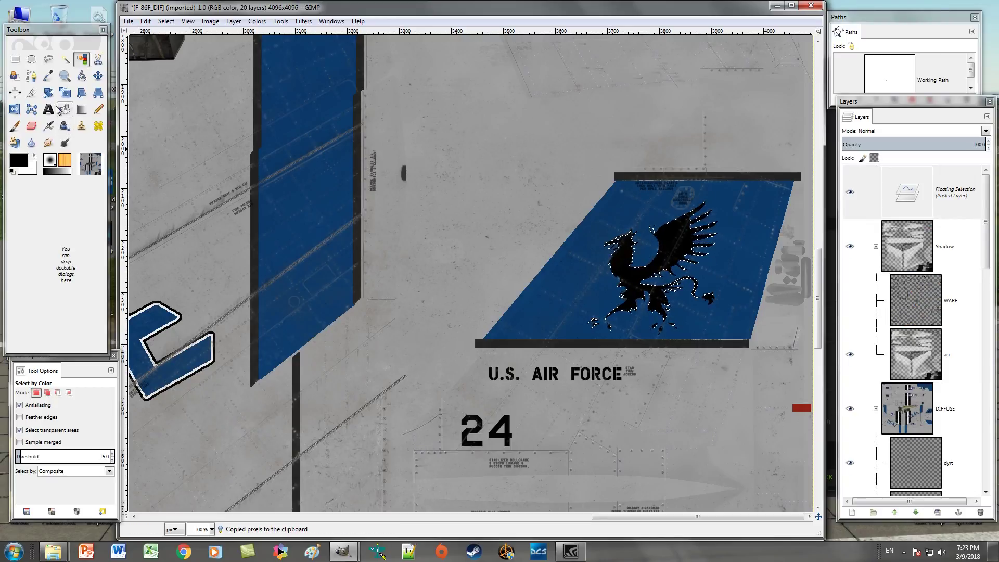
- Flip the pasted griffin vertically and move it onto the blue tail fin below the inverted U.S. AIR FORCE text
click(23, 110)
click(32, 424)
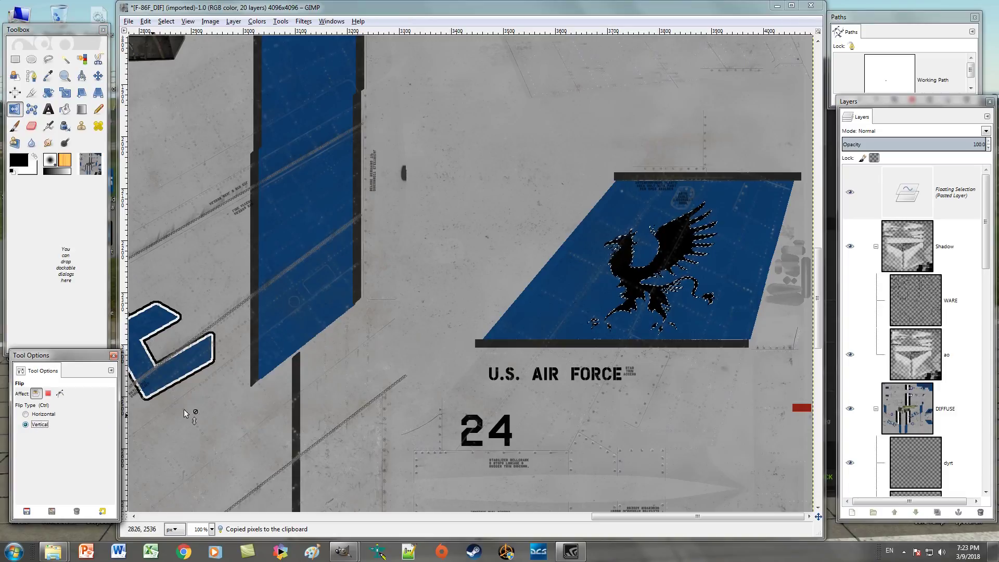
click(629, 276)
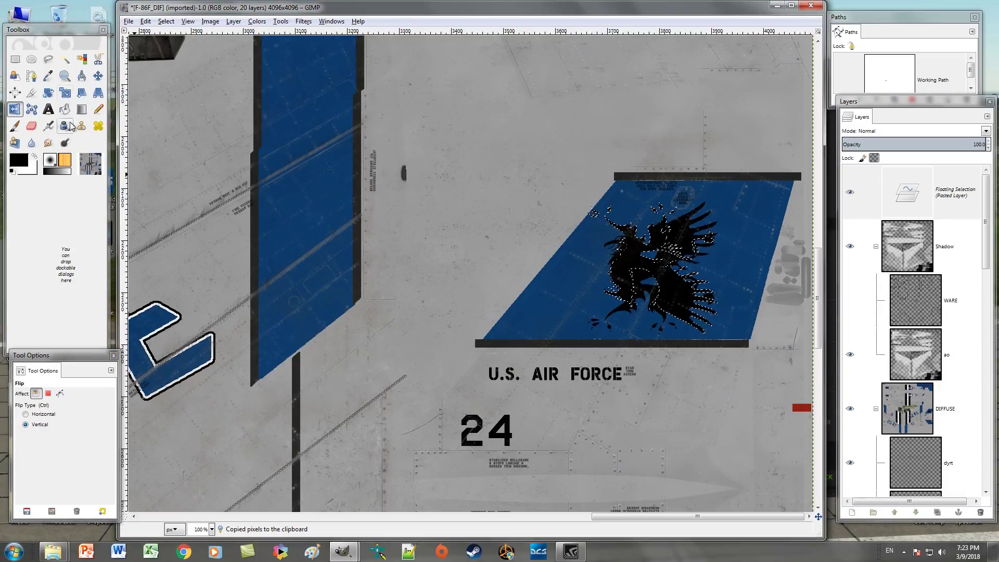
click(100, 78)
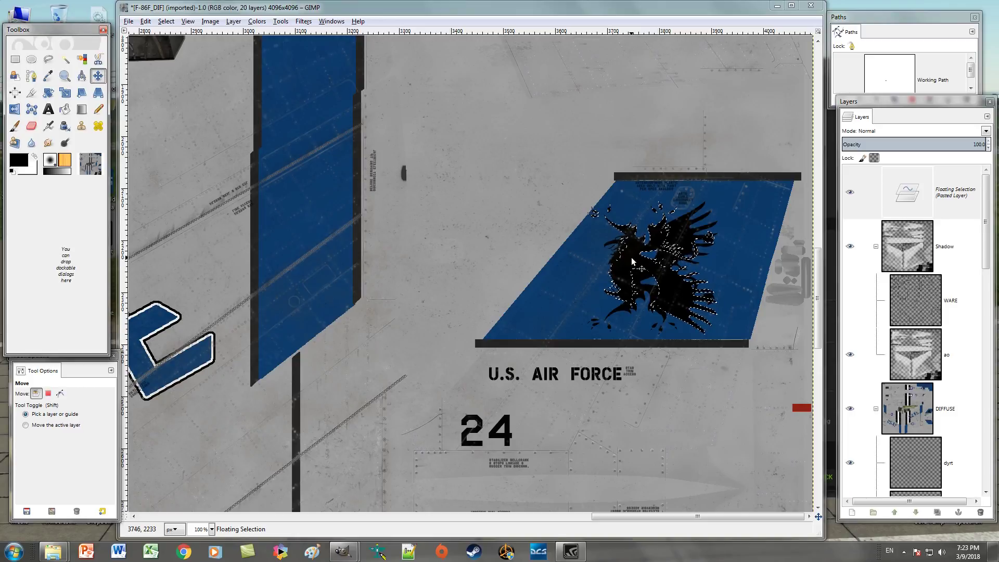
drag(632, 262, 645, 307)
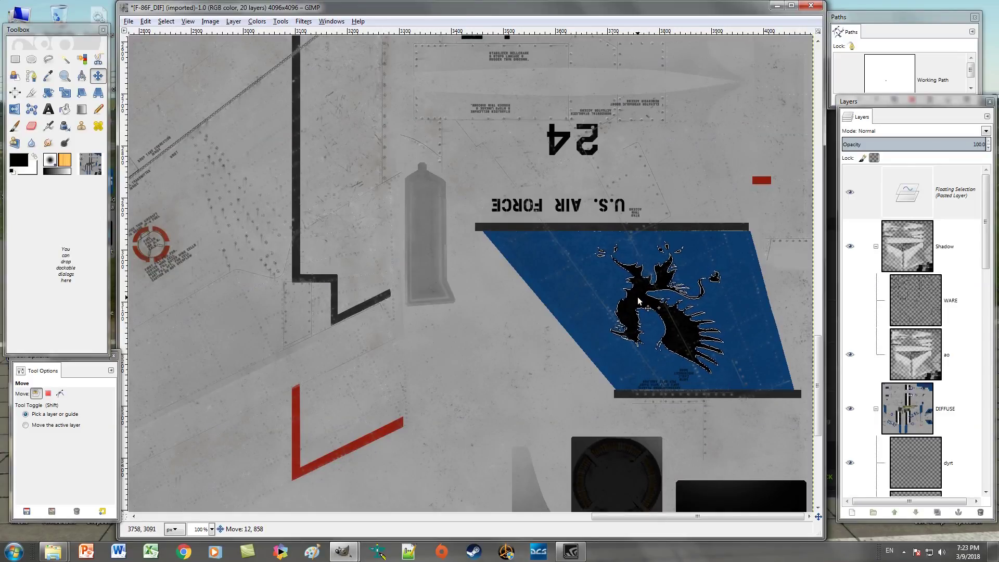
drag(636, 301, 634, 300)
drag(633, 301, 631, 298)
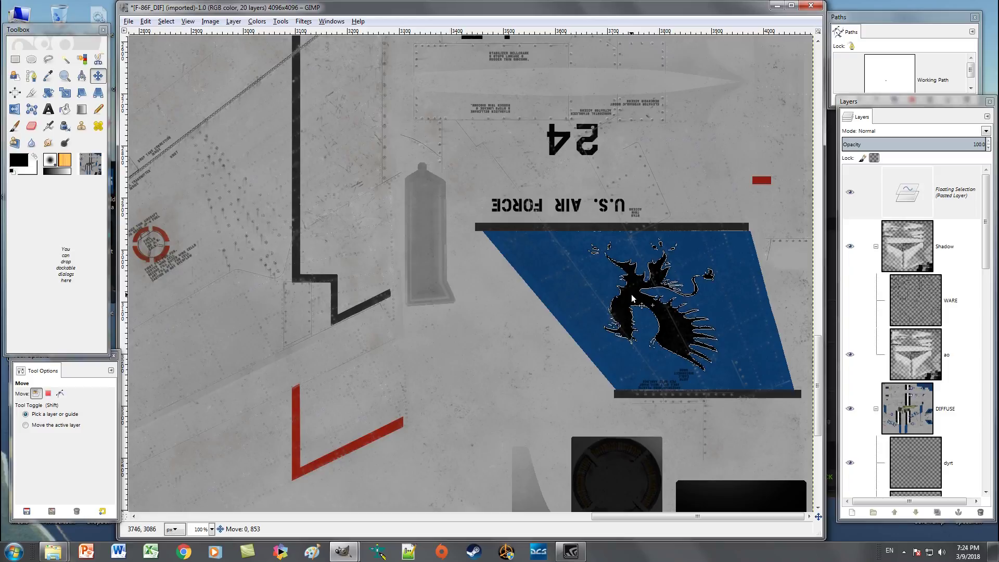
drag(632, 297, 632, 298)
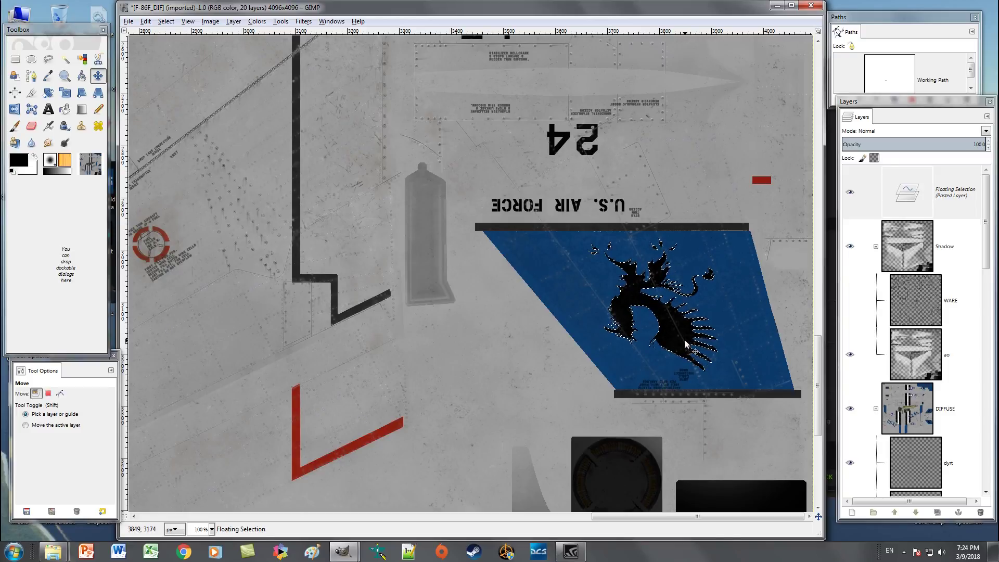
- Fine-tune the inverted griffin's position to match the one on the upper fin and anchor it to the Logo layer
key(ctrl+z)
drag(666, 319, 666, 319)
key(ctrl+z)
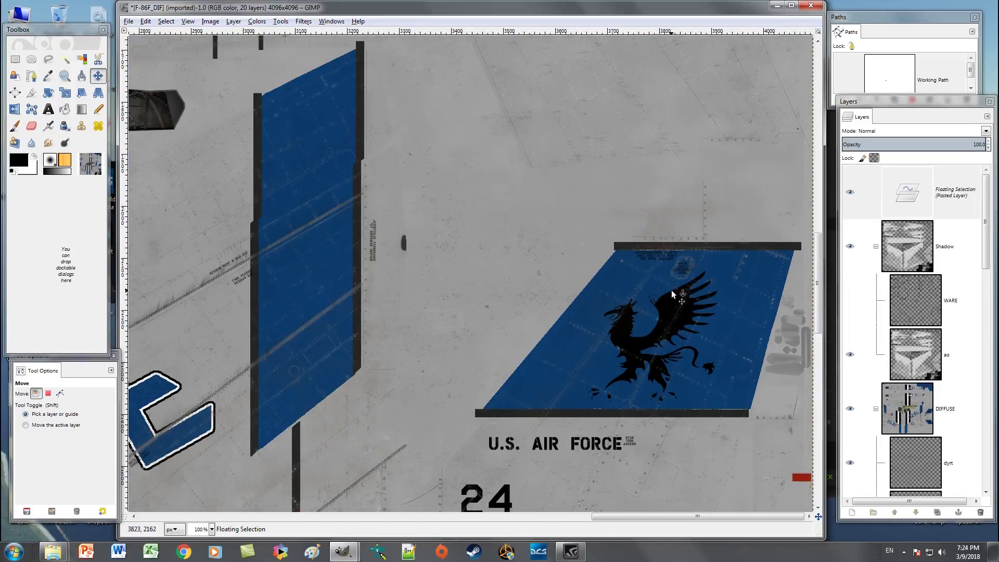
key(ctrl+y)
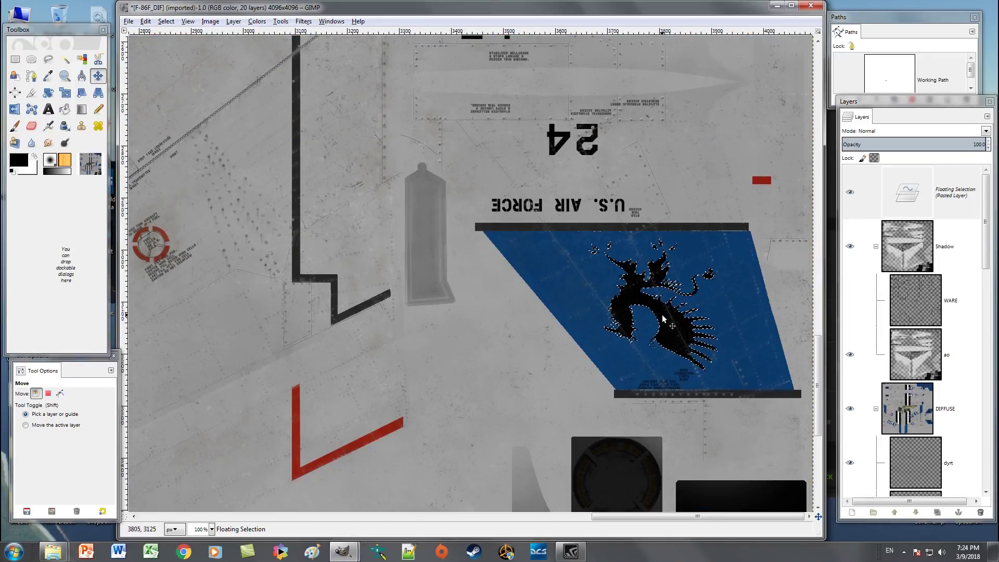
drag(663, 316, 662, 315)
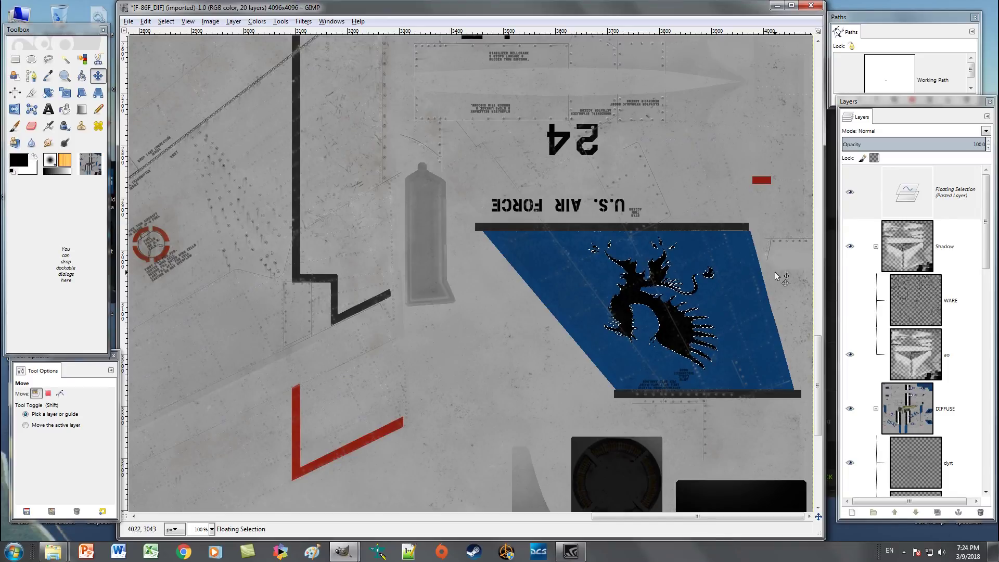
right_click(853, 198)
click(892, 263)
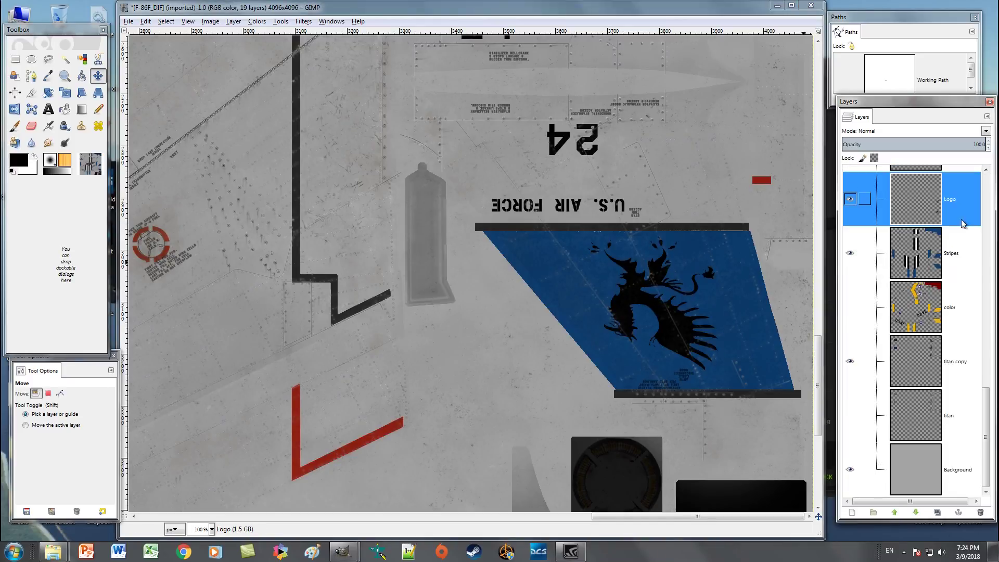
- Create a transparent 4096 × 4096 px layer named Logo Shadow and place it directly below the Logo layer
right_click(952, 205)
click(896, 225)
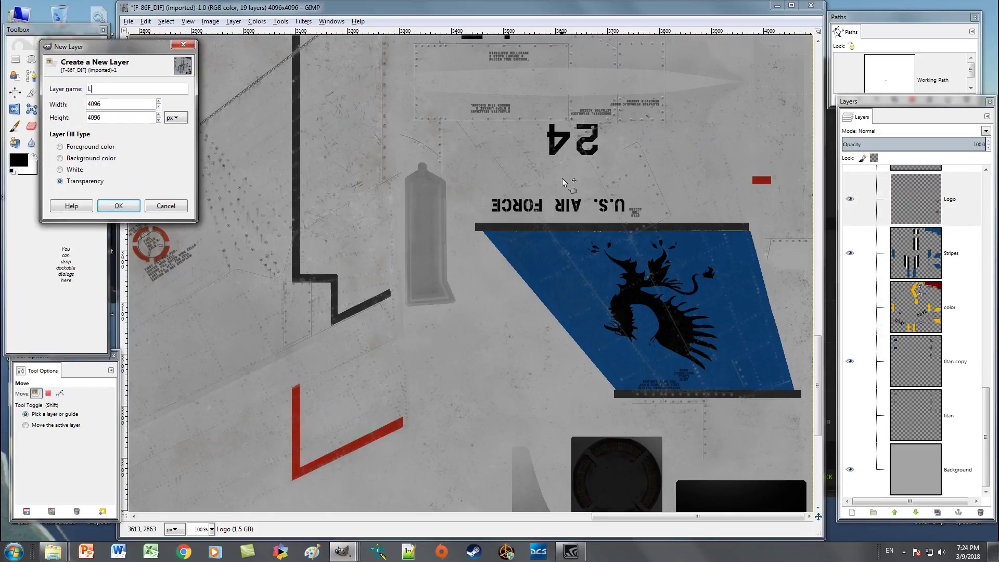
text(Shadow)
key(Return)
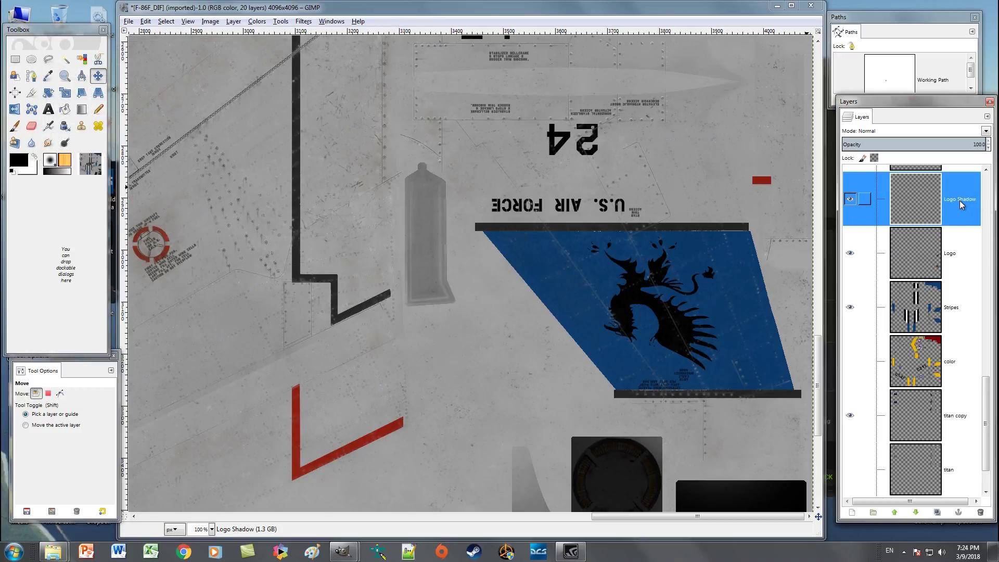
drag(954, 208, 957, 273)
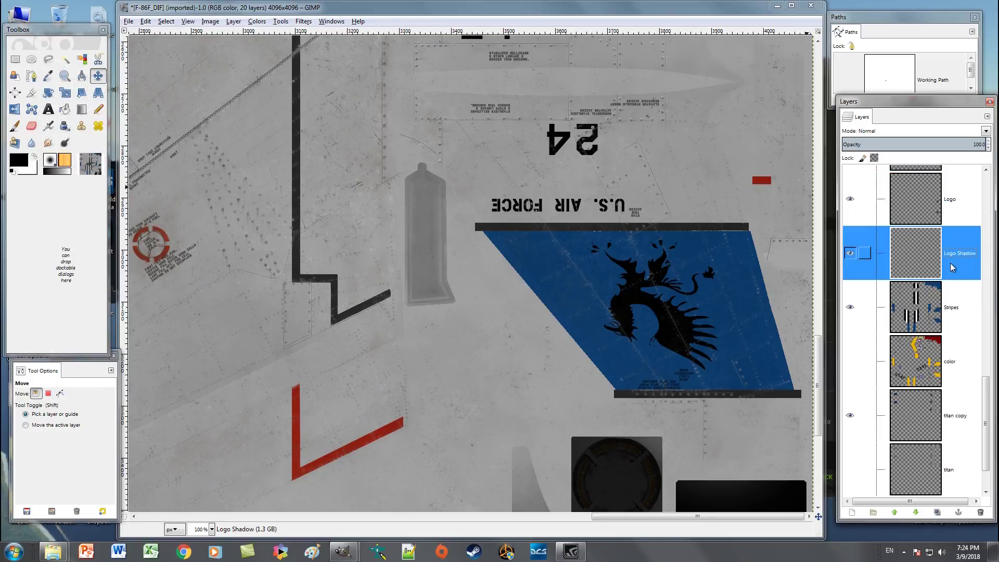
- Select the griffins by color on the Logo layer and grow the selection by 2 px
click(955, 208)
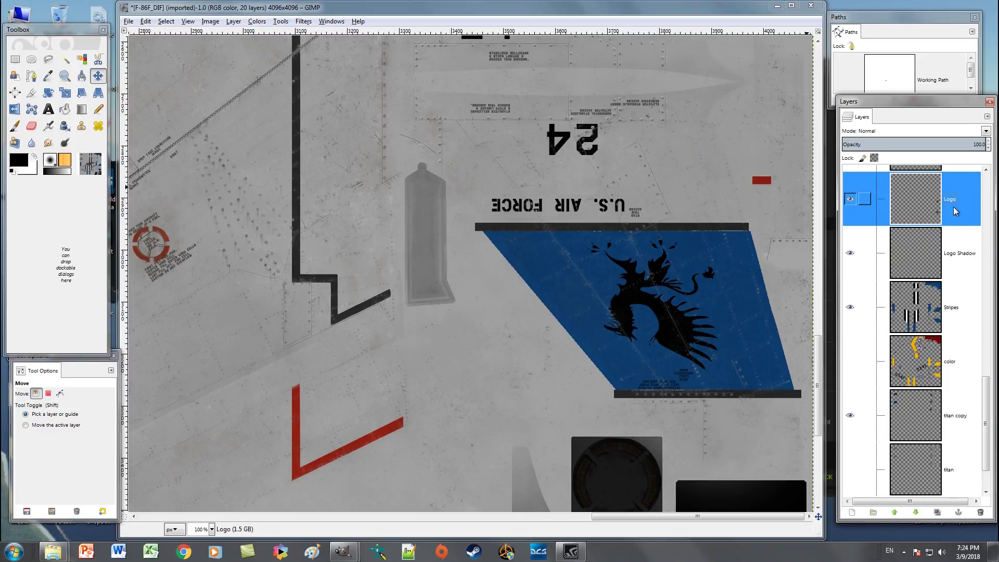
click(82, 58)
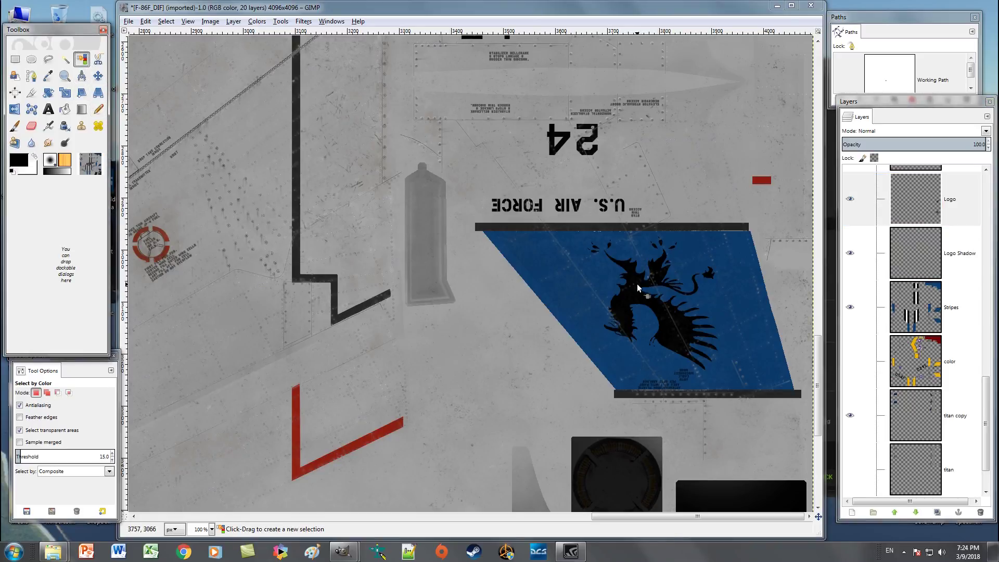
click(718, 305)
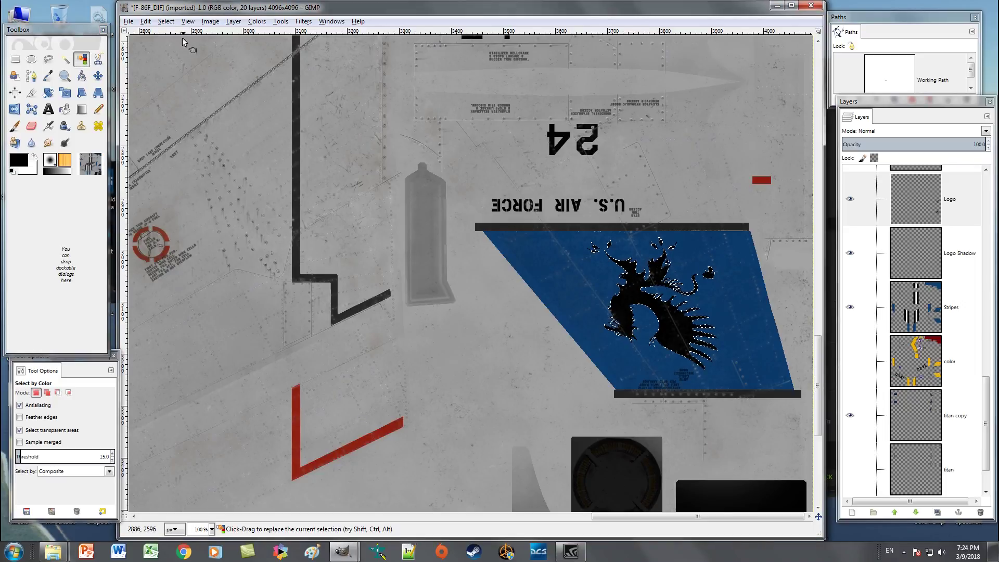
click(166, 21)
click(187, 157)
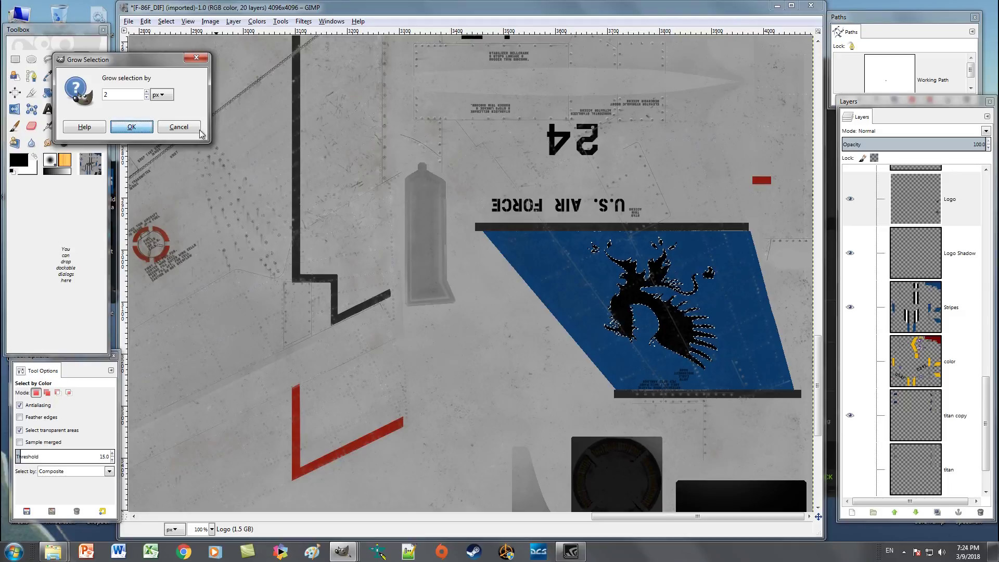
click(132, 126)
- Paint the grown griffin selection white with the Pencil on the Logo Shadow layer and inspect the outline on both fins
click(960, 255)
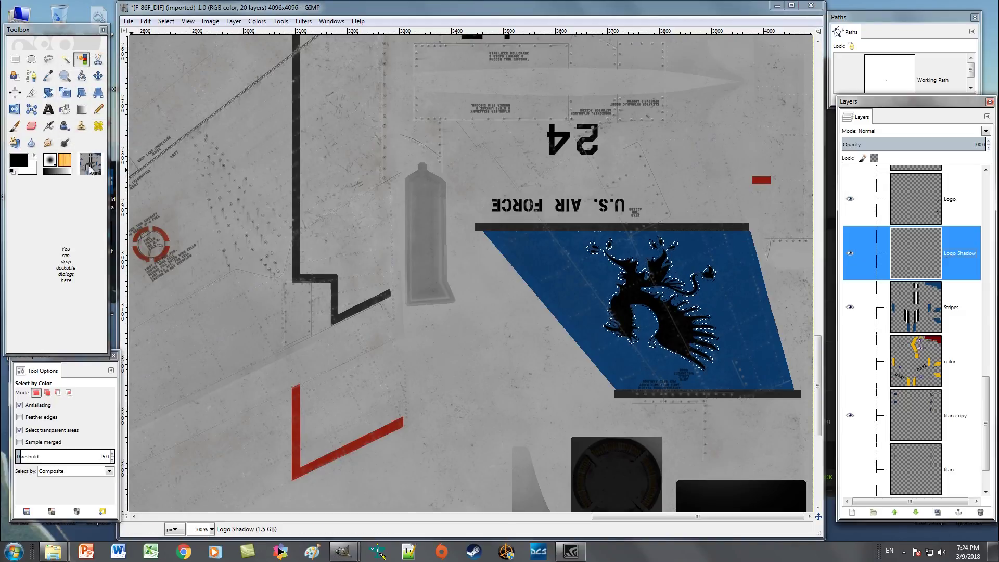
click(35, 157)
click(98, 110)
mouse_move(585, 270)
mouse_down()
mouse_move(644, 284)
mouse_move(685, 328)
mouse_move(574, 263)
mouse_move(699, 298)
mouse_move(649, 291)
mouse_move(654, 284)
mouse_move(663, 288)
mouse_move(647, 334)
mouse_move(653, 357)
mouse_move(685, 308)
mouse_up()
scroll(651, 290, up, 4)
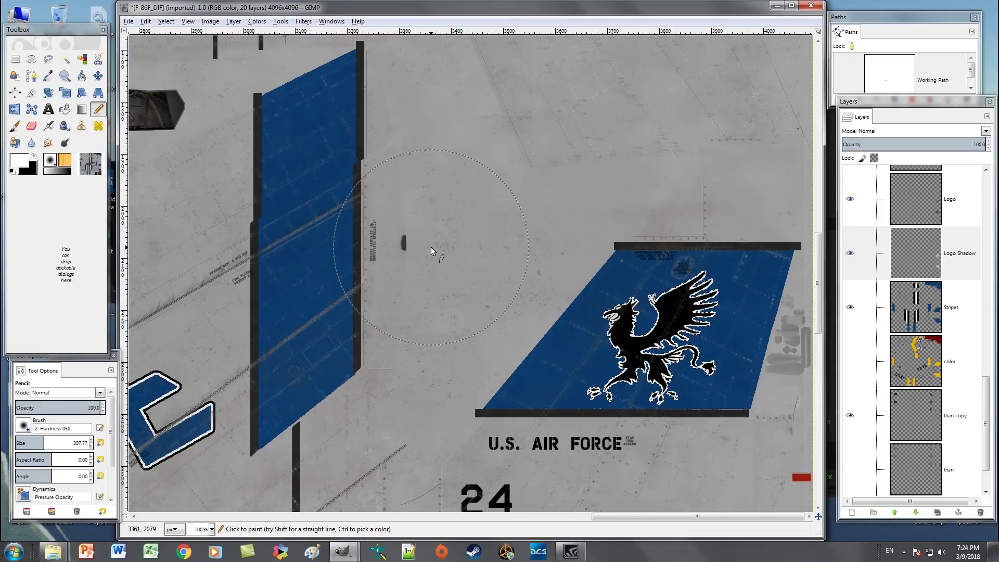
scroll(430, 247, down, 4)
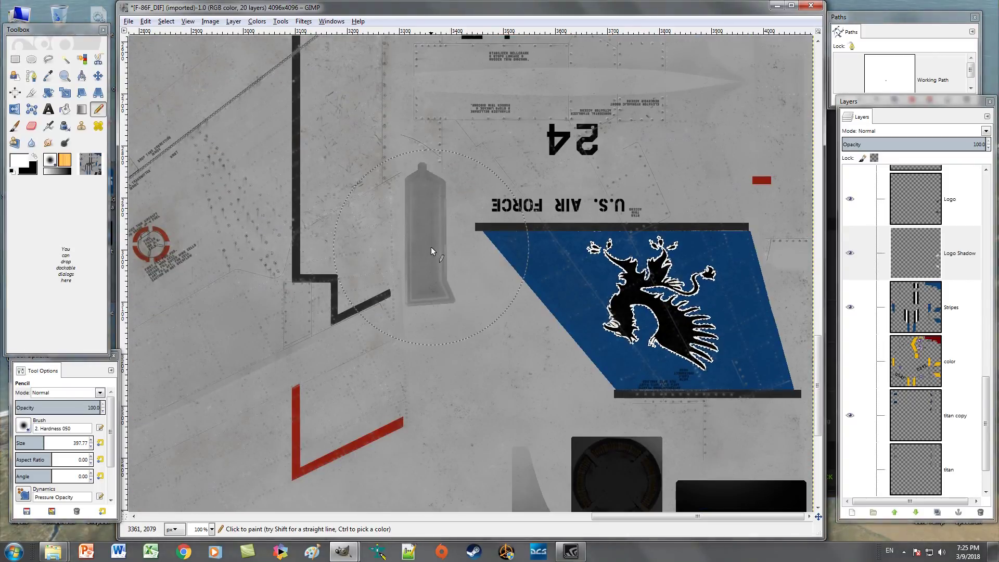
- Undo the white outline painting, clear the grown selection, and activate Select by Color
key(ctrl)
key(ctrl+z)
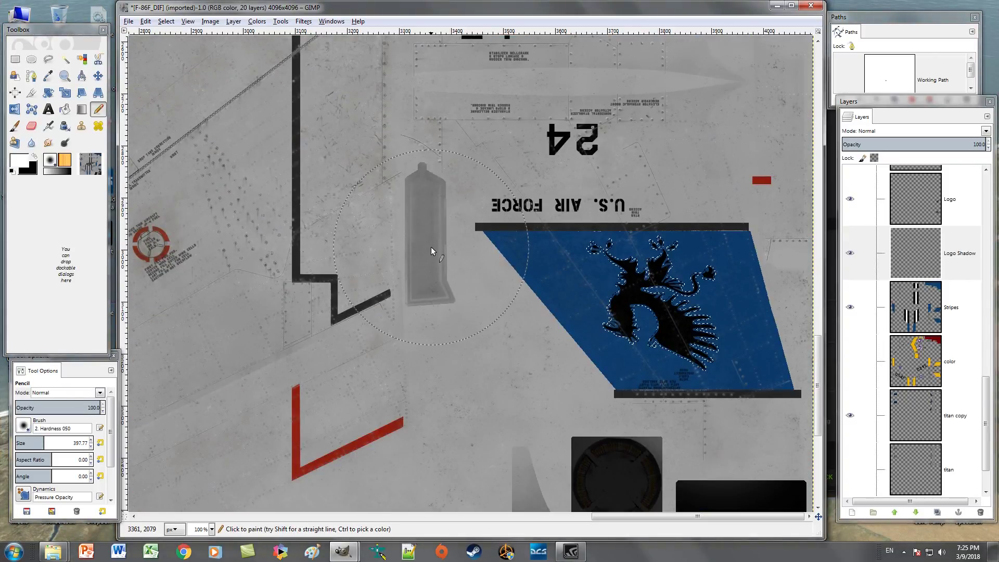
key(shift+ctrl+a)
click(82, 59)
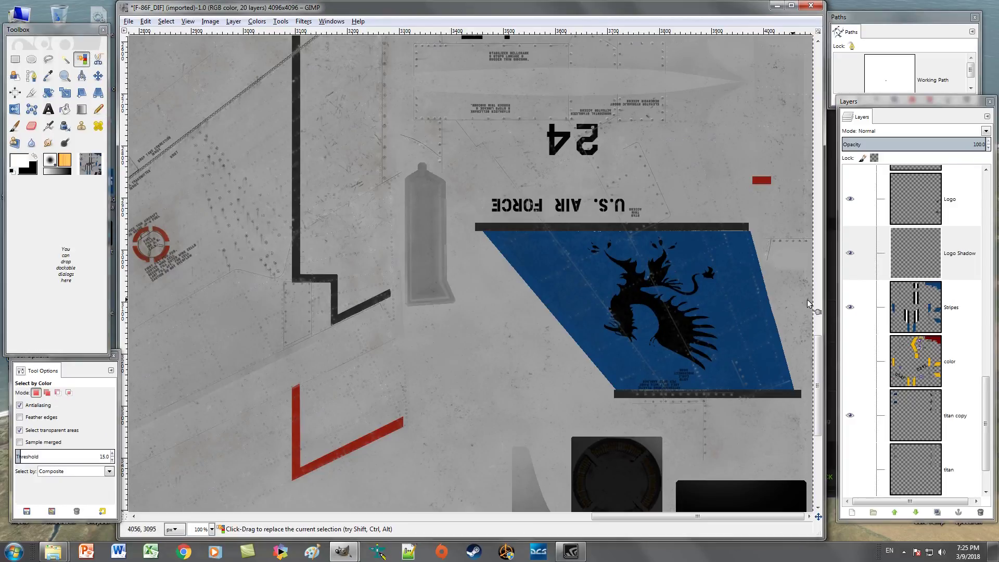
- Select the black griffins by color on the Logo layer and grow the selection with the Logo Shadow layer active
click(960, 257)
click(950, 197)
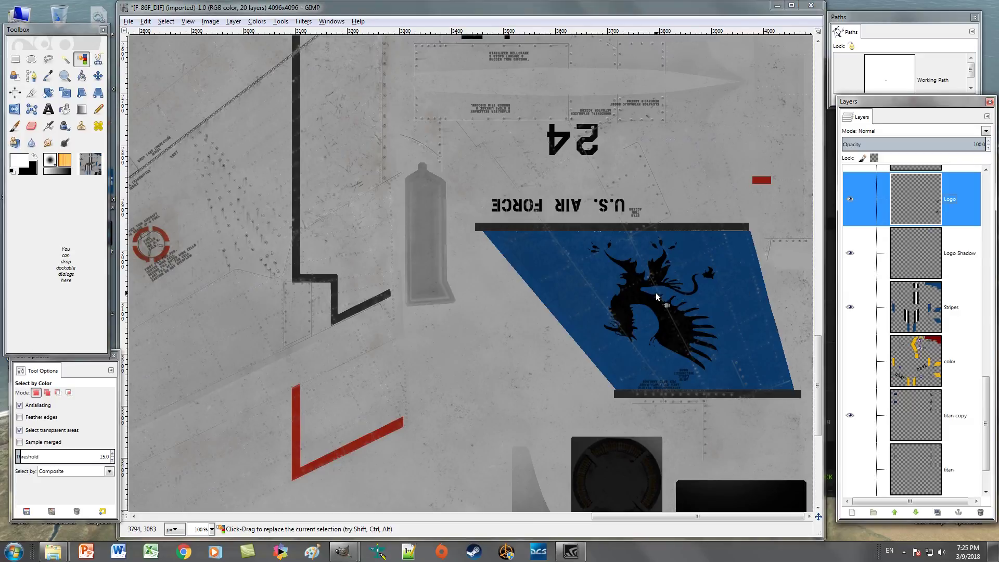
click(635, 296)
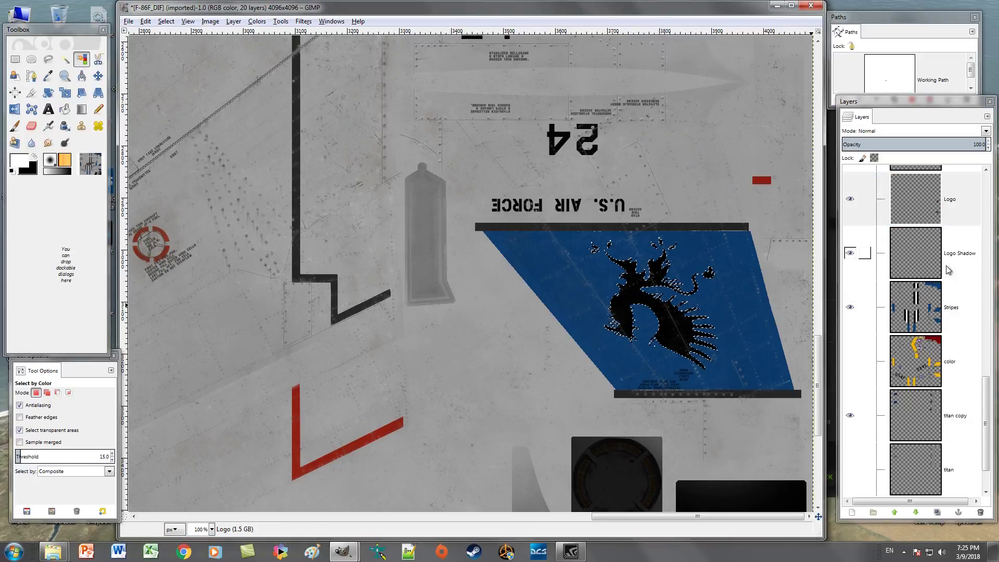
click(961, 258)
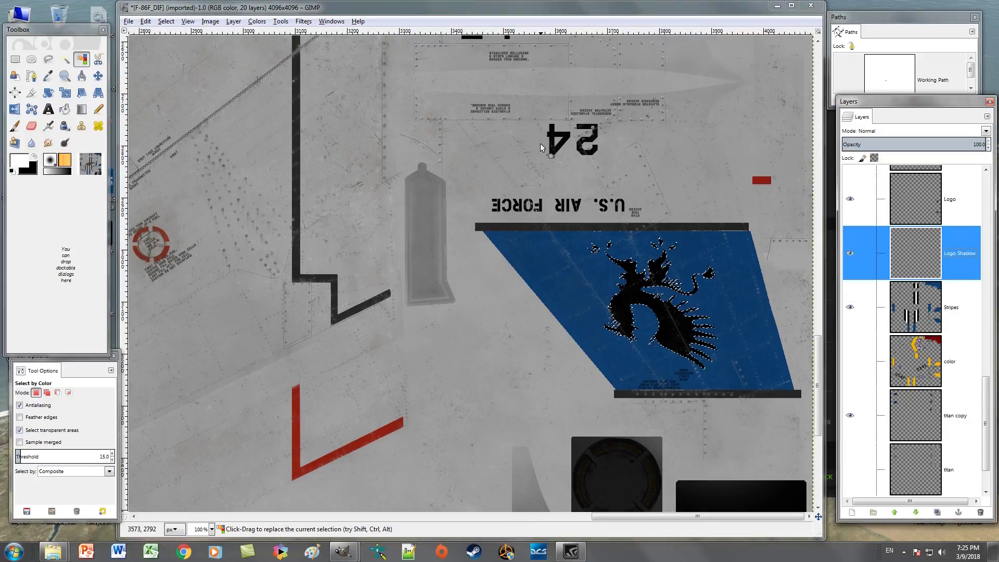
click(162, 23)
click(180, 156)
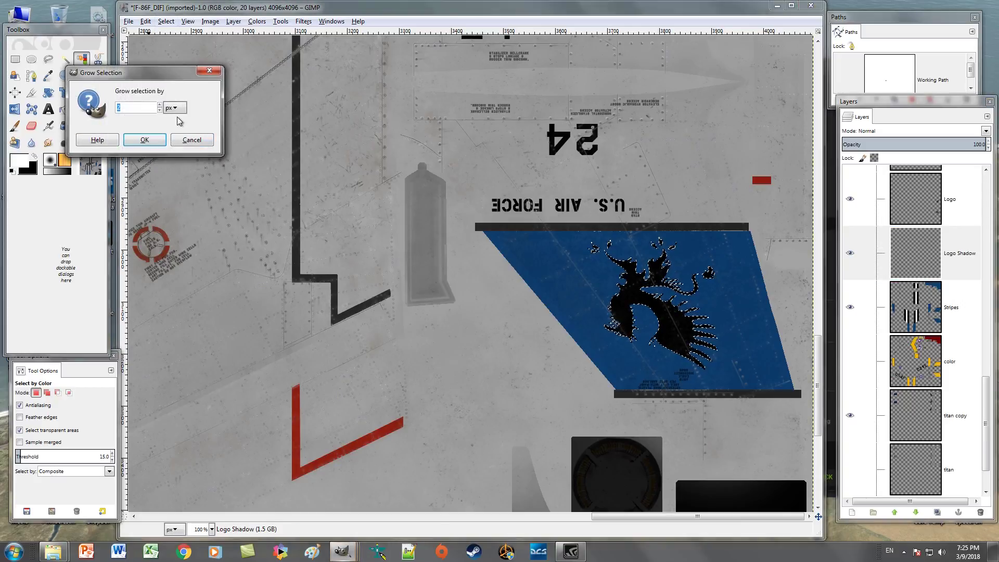
click(144, 140)
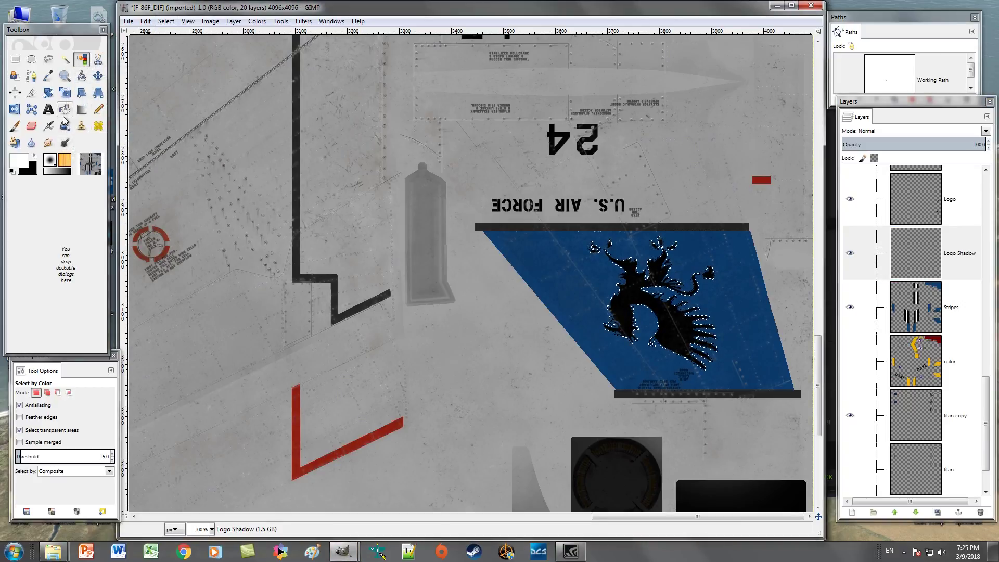
- Paint the grown griffin selection white with the Pencil on the Logo Shadow layer, covering both sides of the tail fin
click(98, 111)
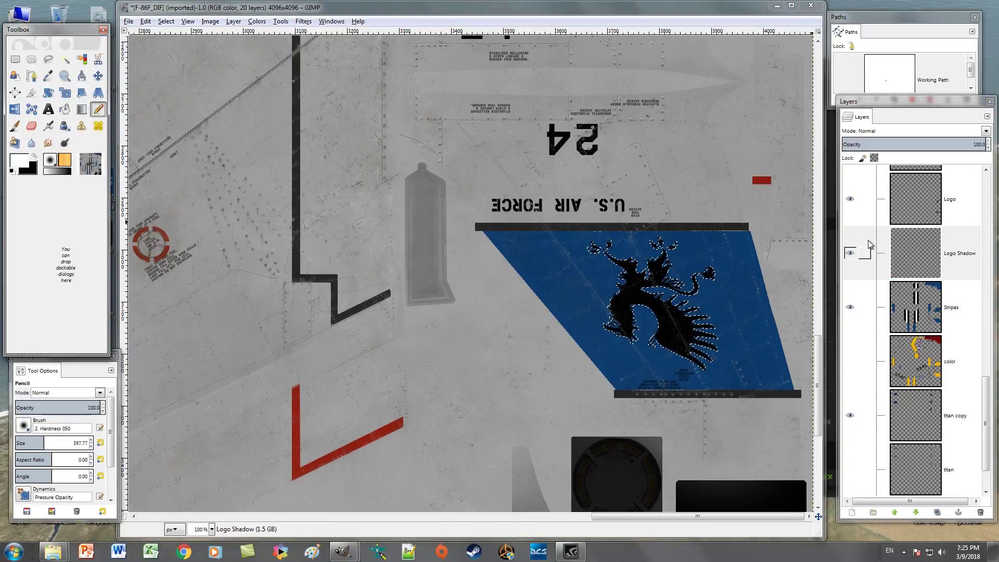
click(953, 210)
click(954, 252)
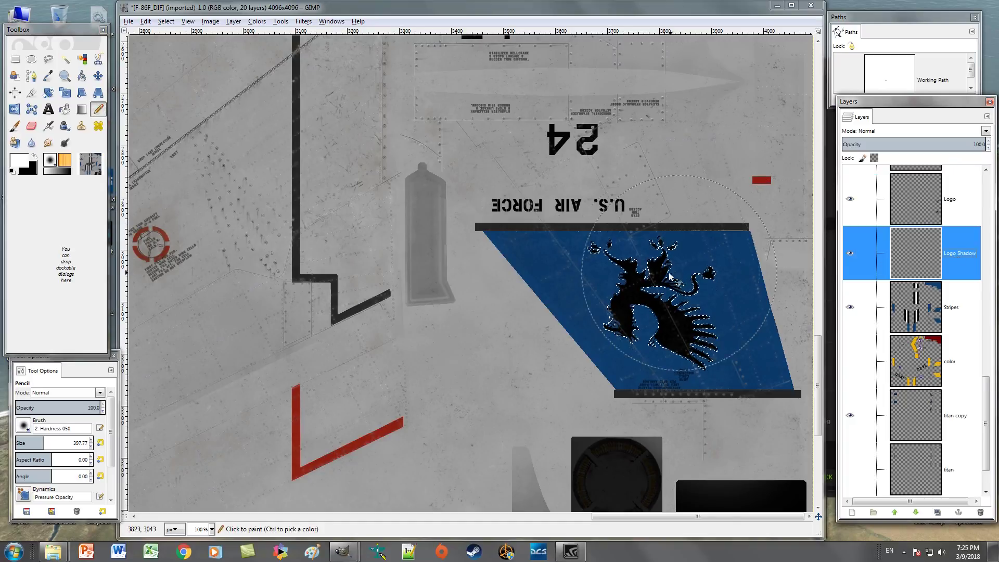
click(660, 307)
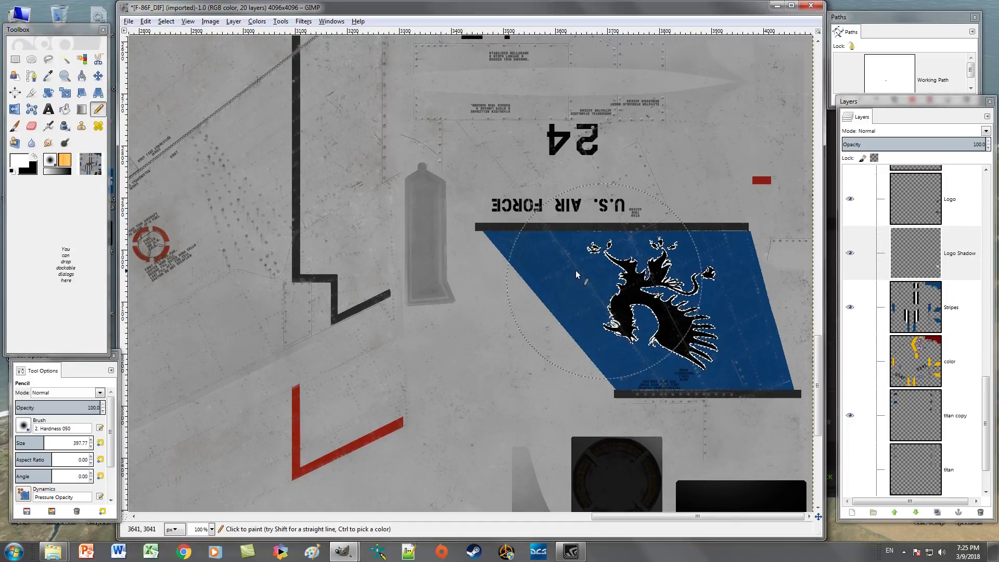
scroll(577, 271, up, 5)
mouse_move(592, 271)
mouse_down()
mouse_move(656, 297)
mouse_move(635, 333)
mouse_move(677, 307)
mouse_move(575, 261)
mouse_up()
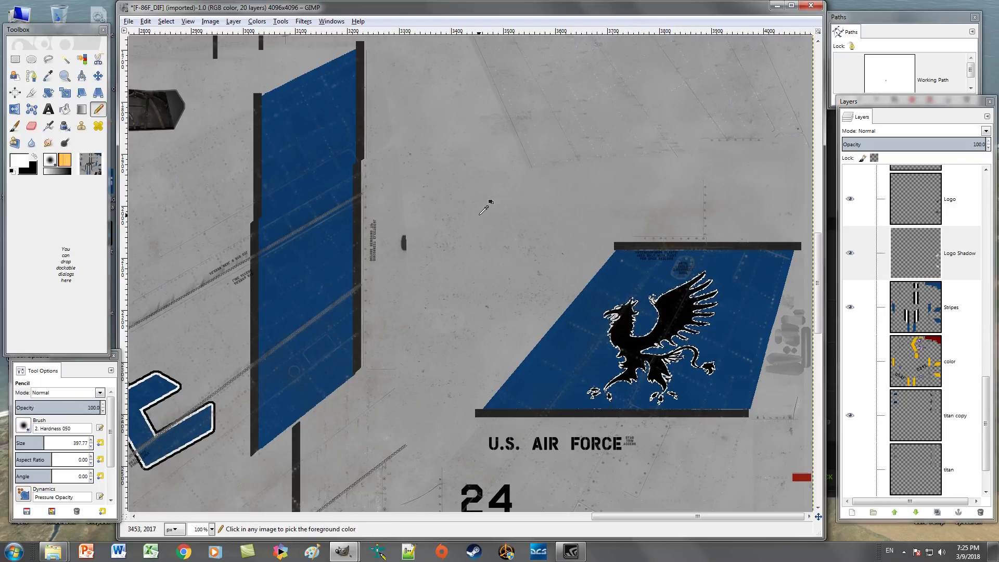
- Save the image as F-86F_DIFGryph.xcf in the DCS Skins folder F-86F Sabre
click(212, 529)
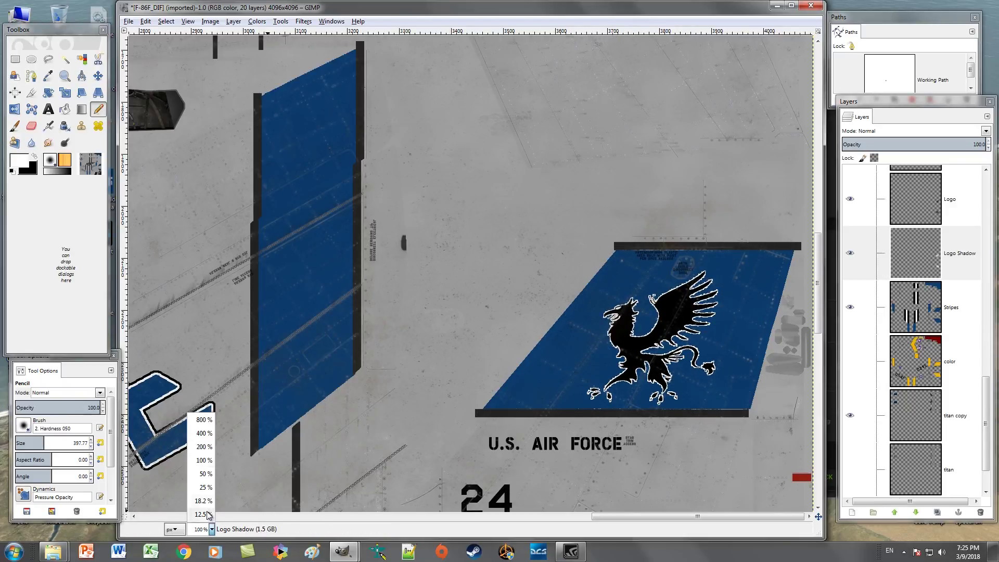
click(204, 485)
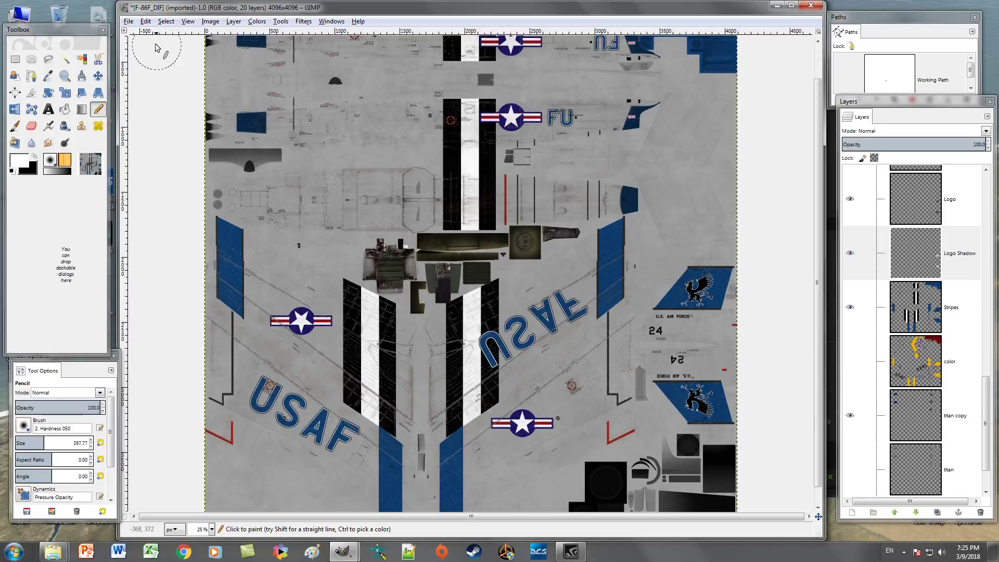
click(130, 22)
click(154, 107)
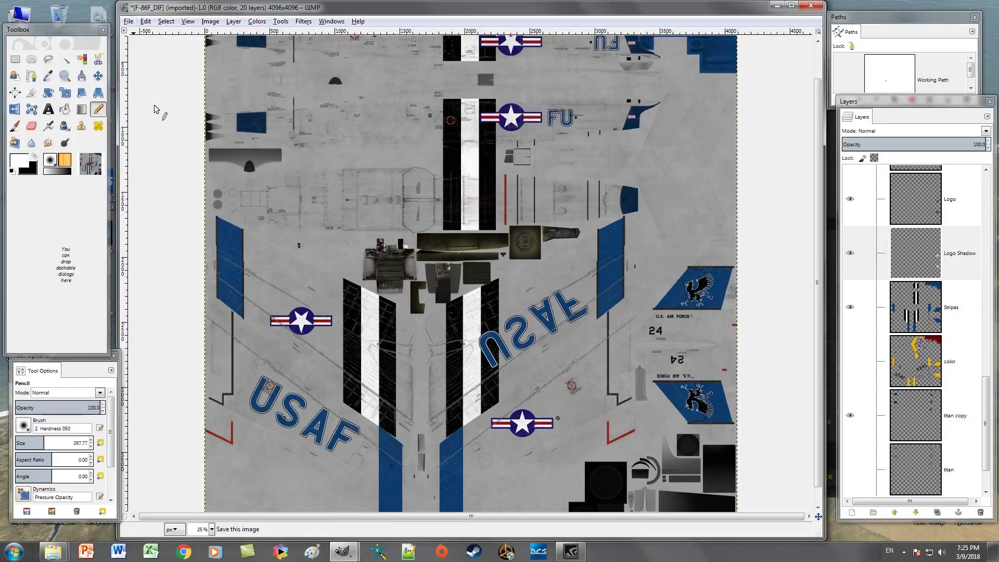
click(161, 99)
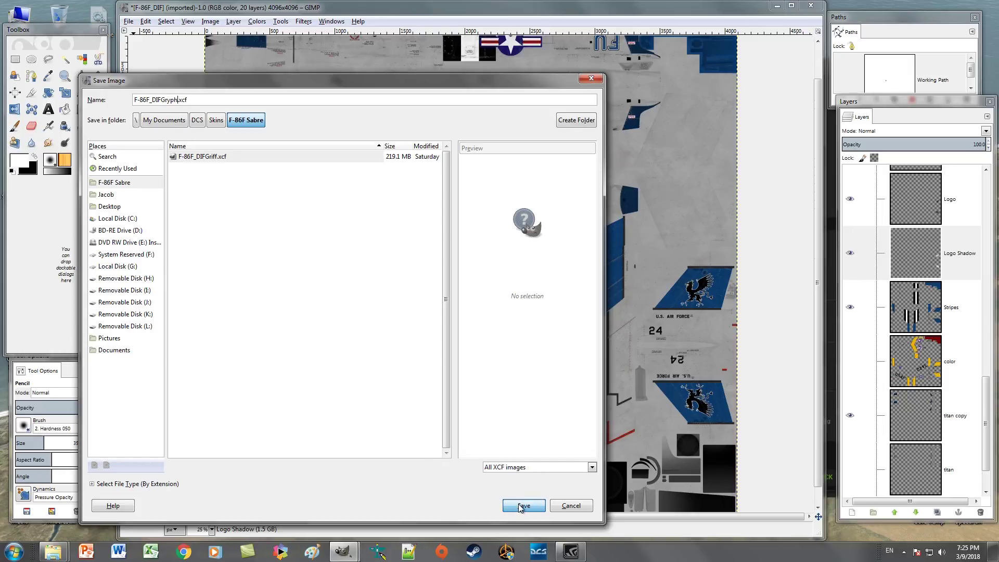
key(Return)
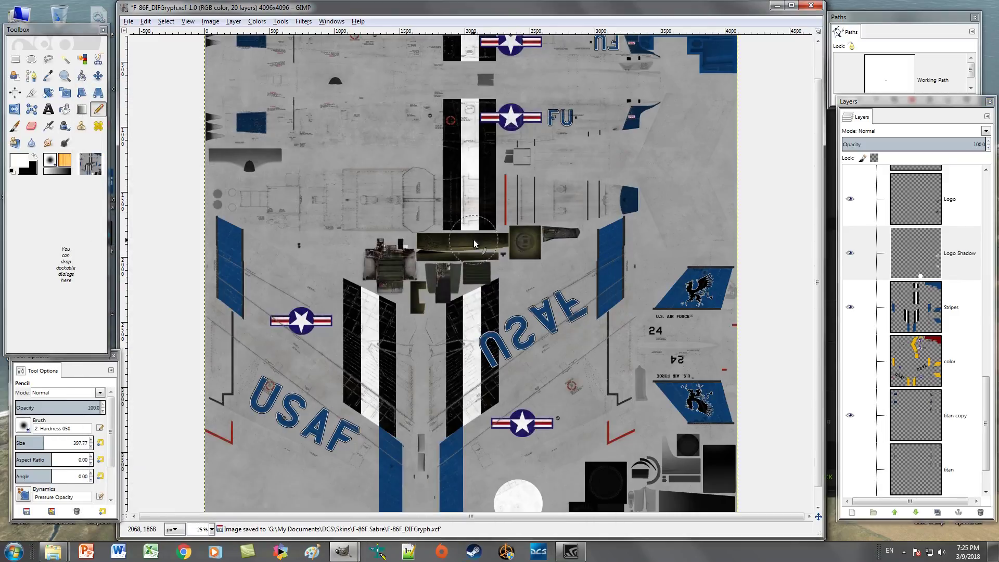